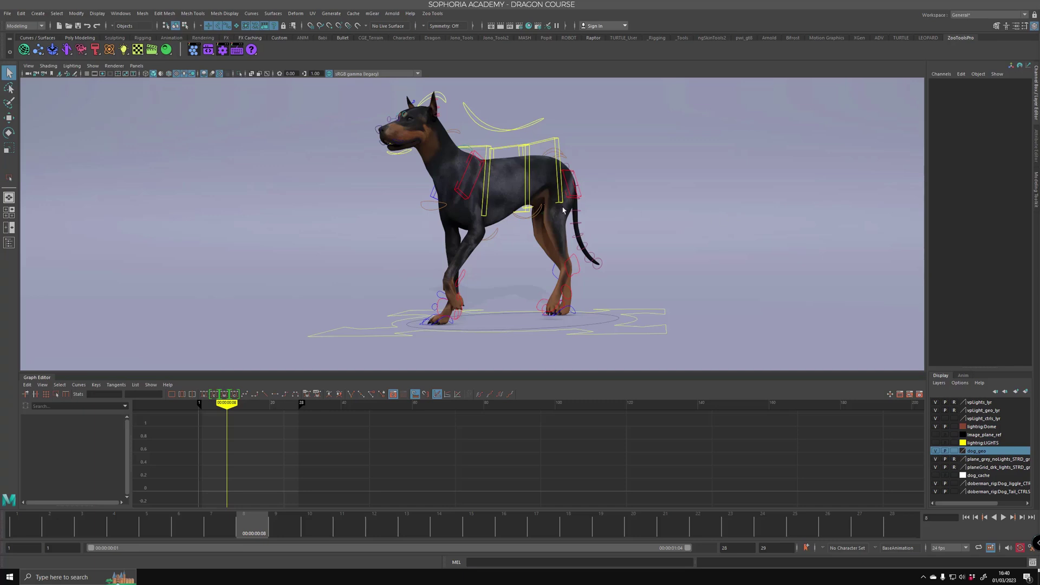
- Play the dog's walk cycle from frame 1 and examine the leg motion from both sides of the body
alt+drag(500, 212, 523, 227)
alt+drag(600, 302, 612, 289)
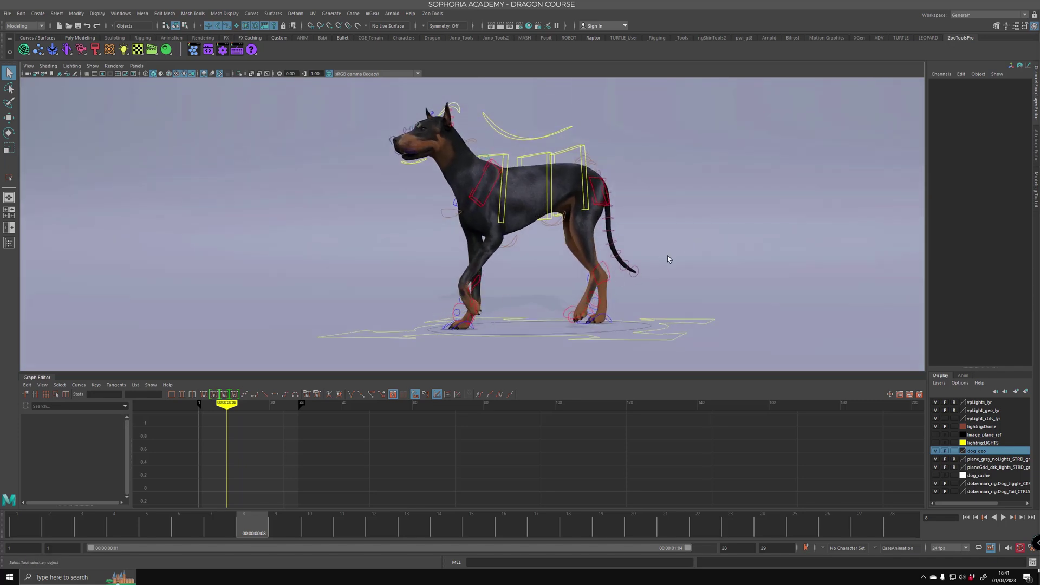
click(17, 523)
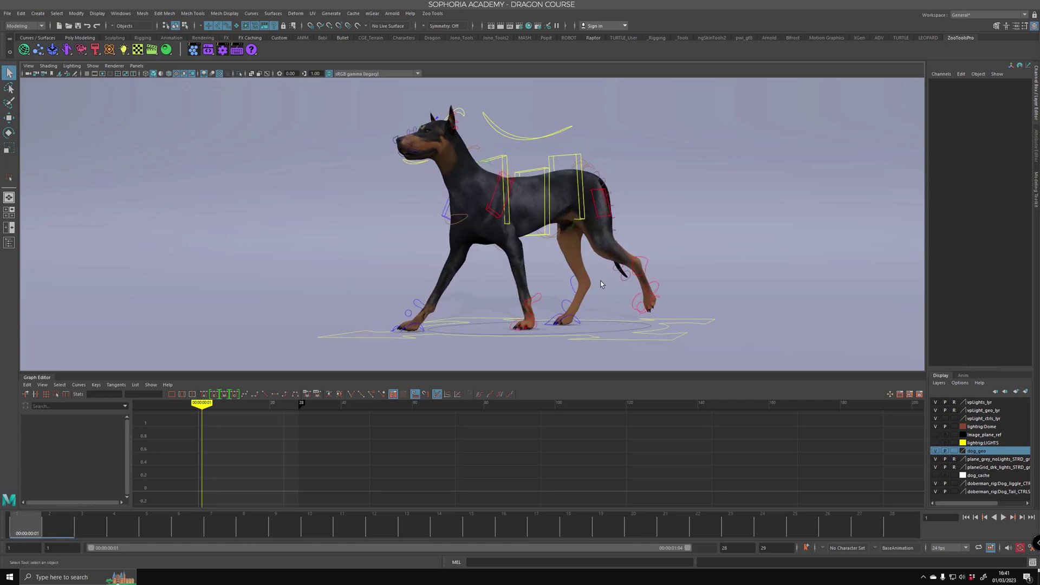
key(alt+v)
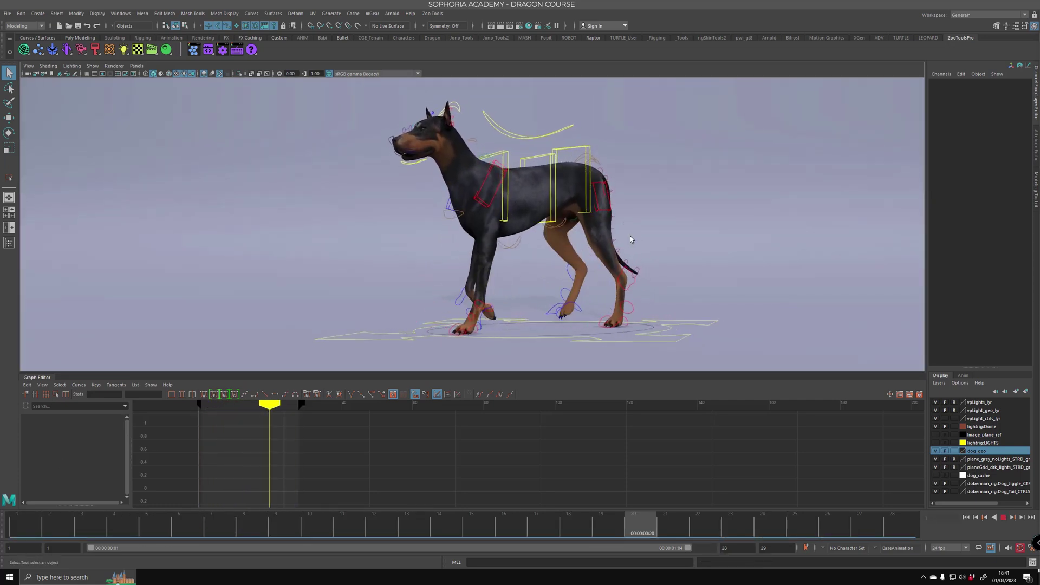
alt+drag(632, 242, 706, 249)
alt+middle_drag(566, 243, 606, 254)
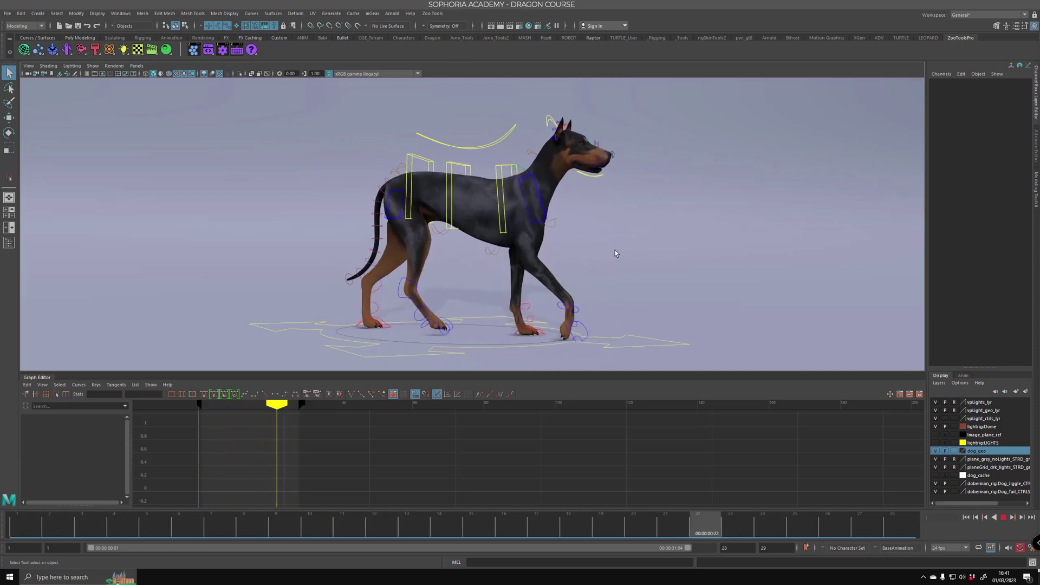
alt+drag(607, 251, 482, 255)
key(alt+v)
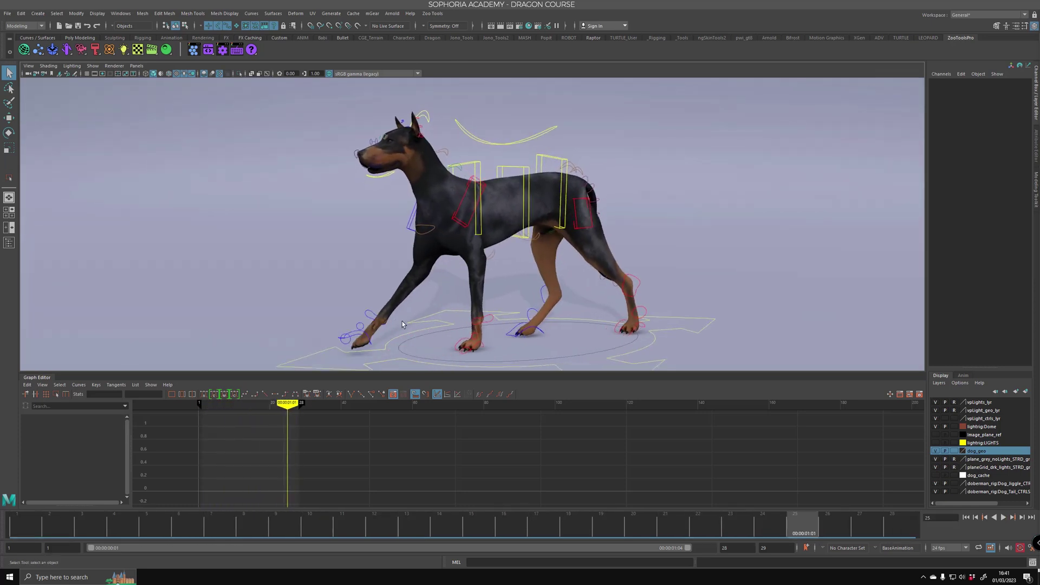
alt+drag(455, 325, 525, 292)
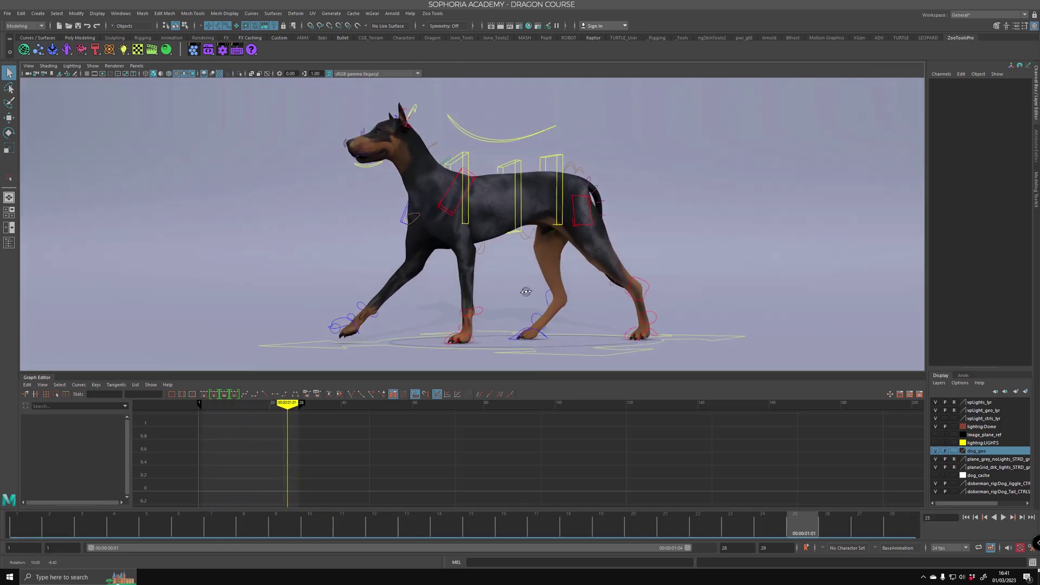
- Select the right front foot control, go to frame 7 and show only its Translate Z animation curve
click(355, 328)
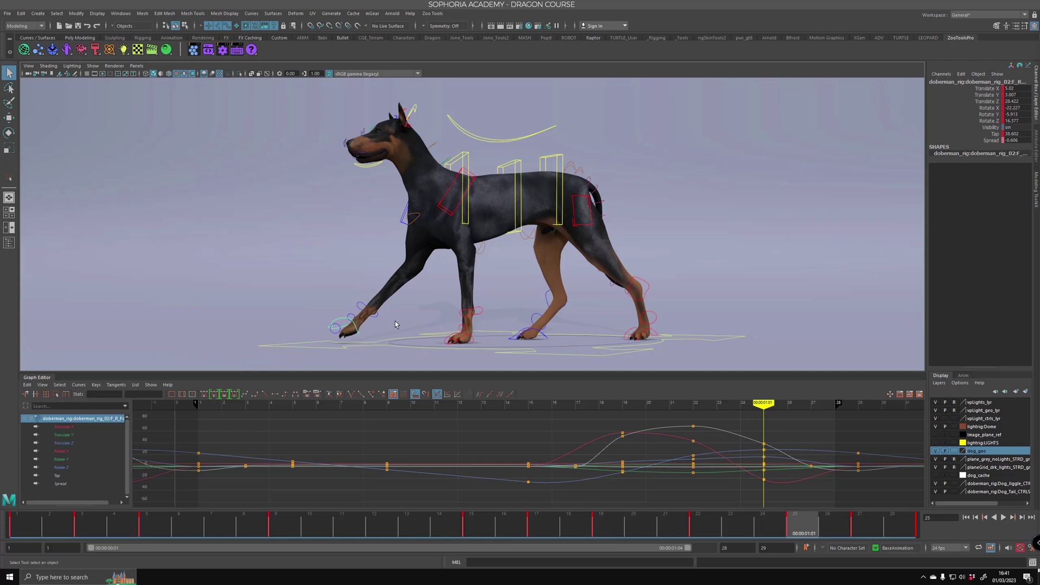
drag(167, 528, 221, 533)
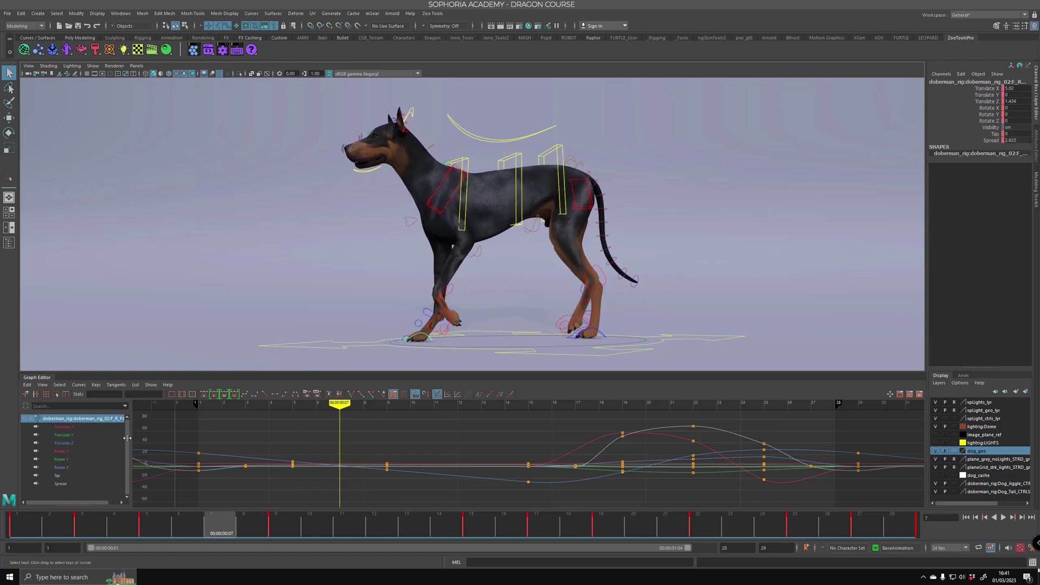
click(63, 443)
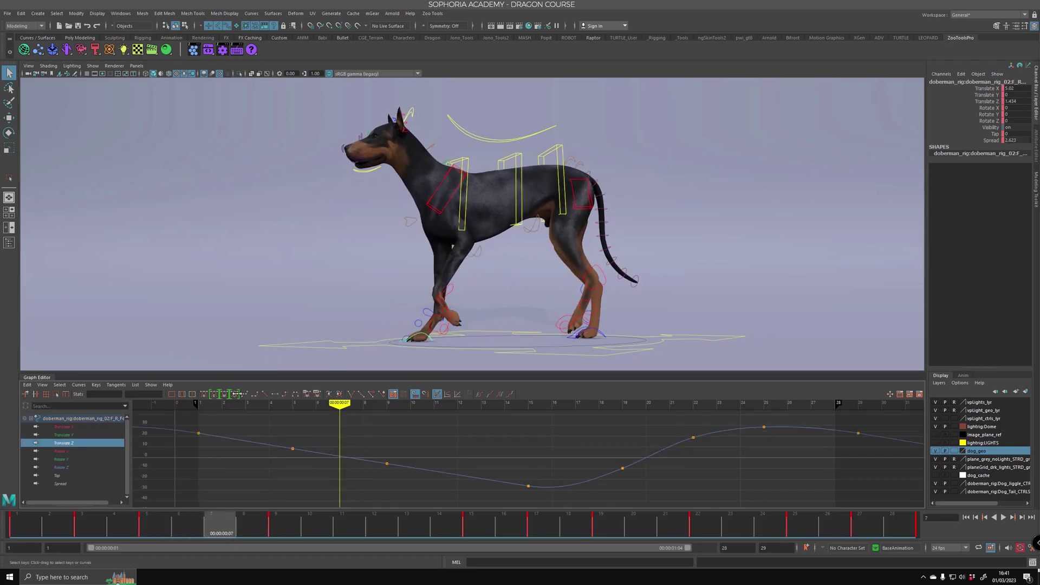
- Add the left front foot control to the selection and compare both feet's Translate Z curves in an enlarged Graph Editor
click(452, 320)
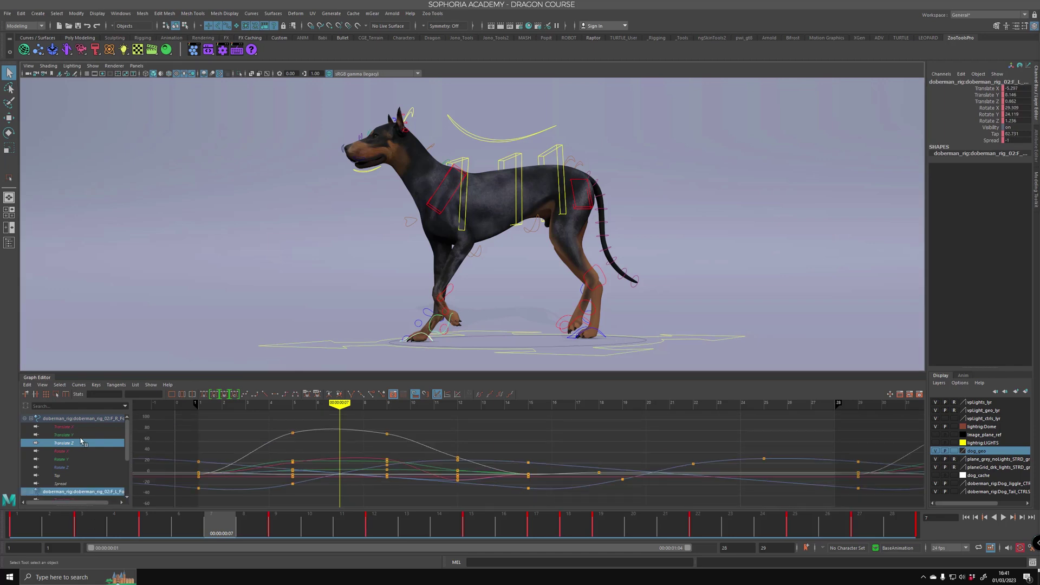
drag(174, 373, 174, 313)
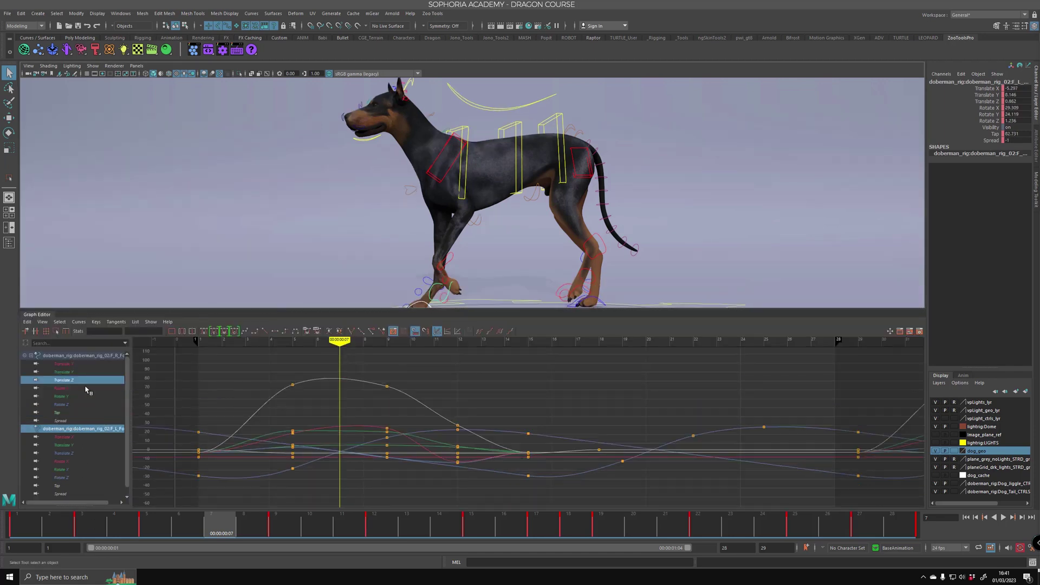
click(82, 381)
ctrl+click(79, 453)
alt+shift+right_drag(390, 449, 484, 427)
alt+middle_drag(484, 427, 448, 418)
alt+shift+right_drag(448, 418, 482, 417)
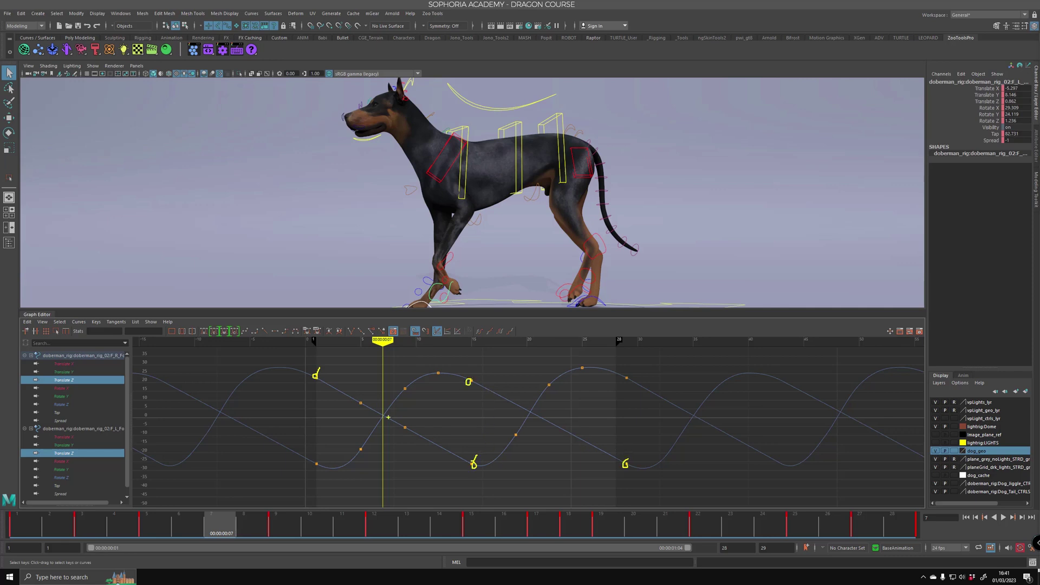
drag(342, 390, 464, 454)
mouse_move(476, 380)
mouse_down()
mouse_move(617, 459)
mouse_move(479, 380)
mouse_move(601, 452)
mouse_up()
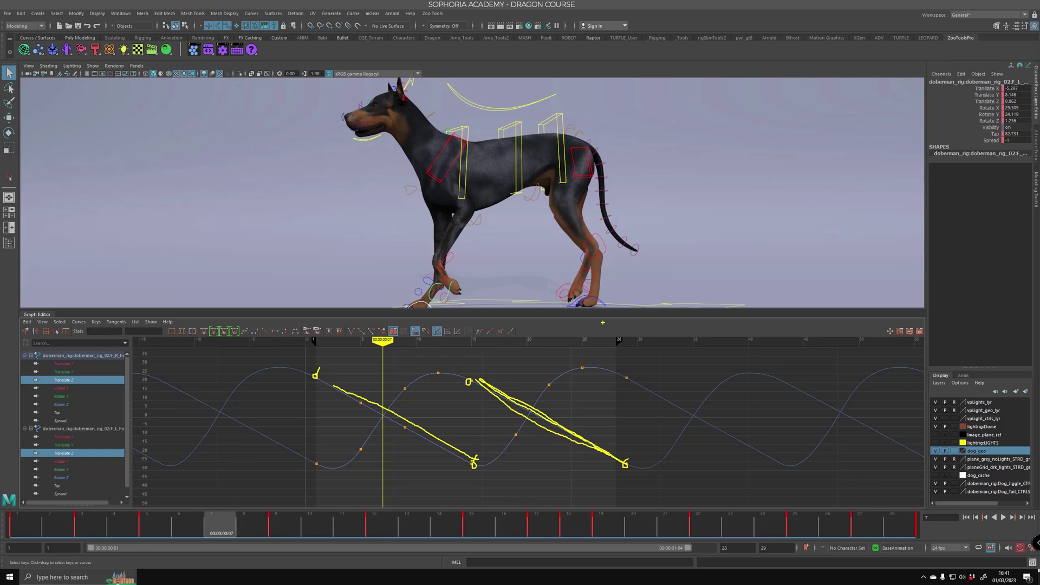
key(Escape)
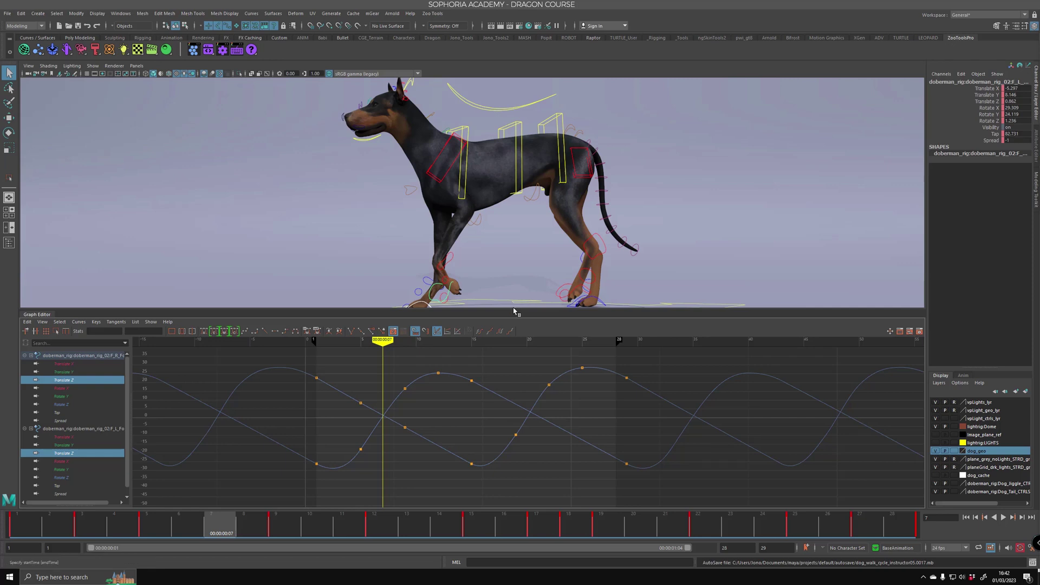
- Shrink the Graph Editor and select the rig's global control around the dog on the ground
drag(514, 310, 520, 253)
alt+middle_drag(521, 254, 557, 234)
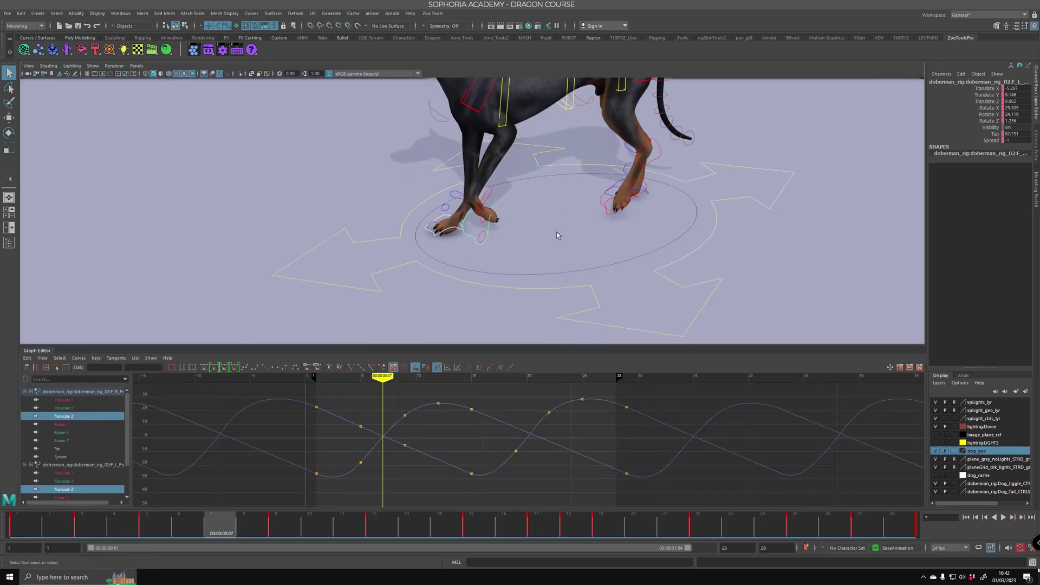
alt+drag(557, 234, 592, 220)
click(405, 236)
alt+middle_drag(592, 220, 615, 313)
alt+drag(549, 205, 582, 265)
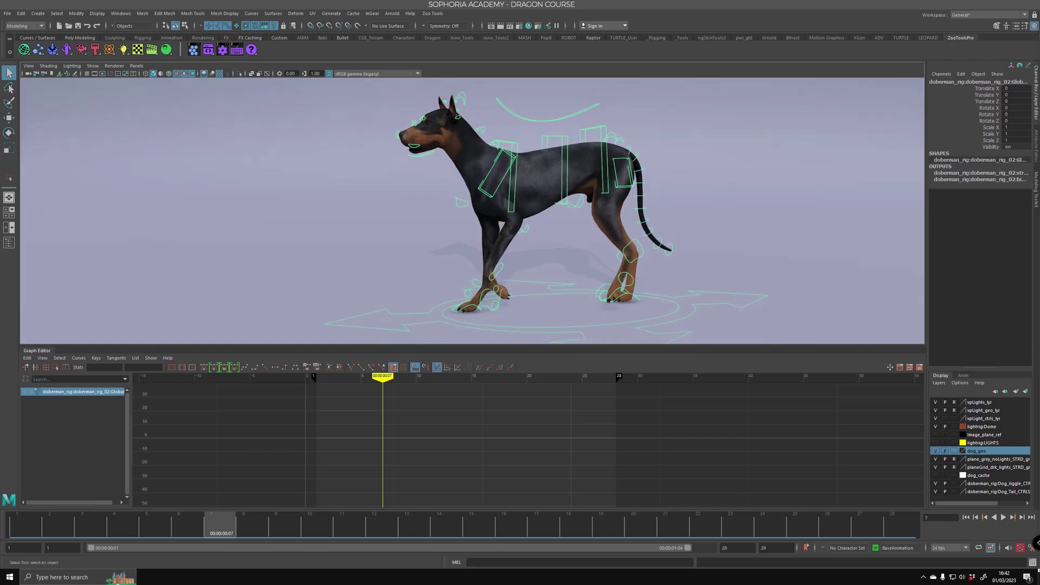
- Split the viewport into two side-by-side panes and switch the first one to the side view
right_click(9, 198)
click(60, 212)
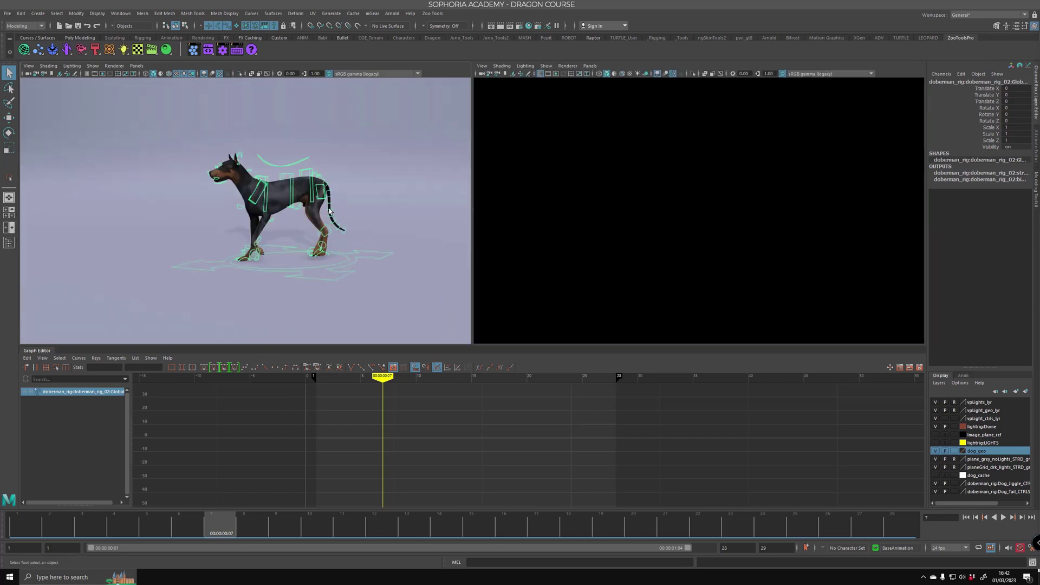
key(space)
drag(291, 188, 345, 189)
- Hide the lightrig:Dome layer and frame the dog's front paws in the side view
click(936, 426)
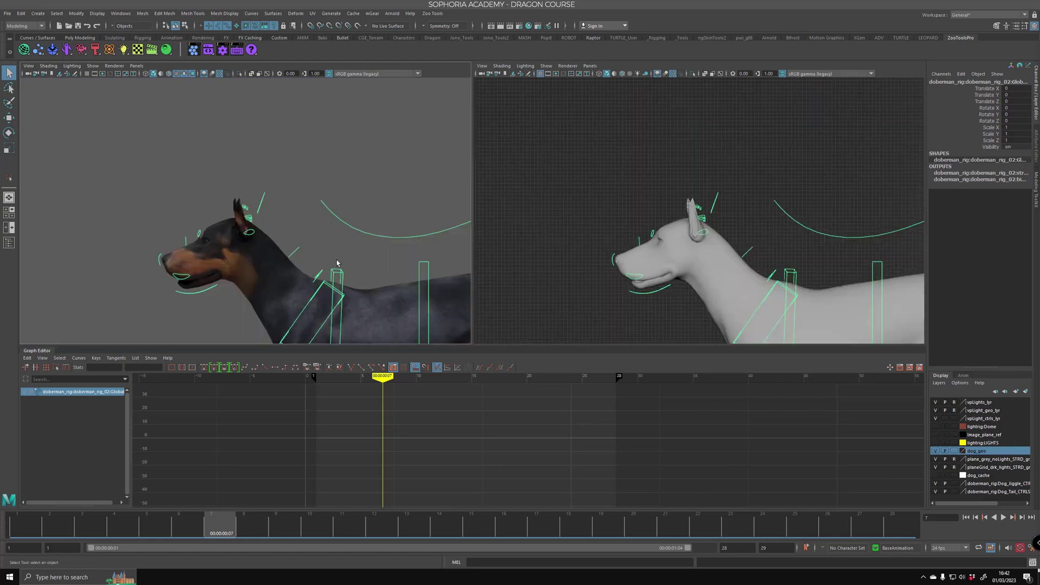
alt+middle_drag(330, 229, 303, 93)
alt+middle_drag(325, 325, 285, 176)
scroll(216, 246, up, 1)
- Switch the second pane to the perspective view and limit its display to polygons only
key(space)
drag(671, 247, 701, 190)
click(546, 65)
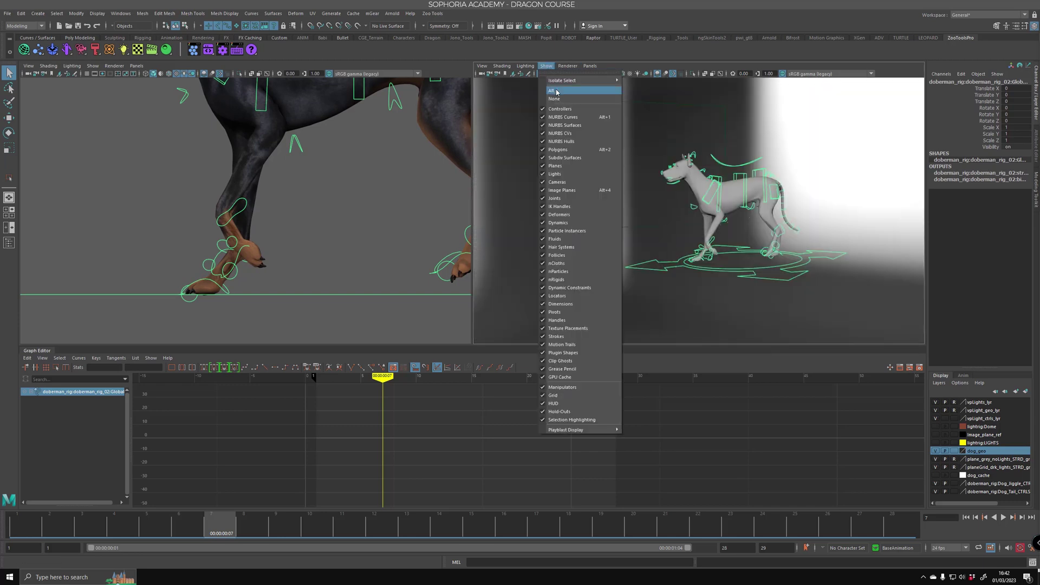
click(554, 99)
click(546, 66)
click(557, 150)
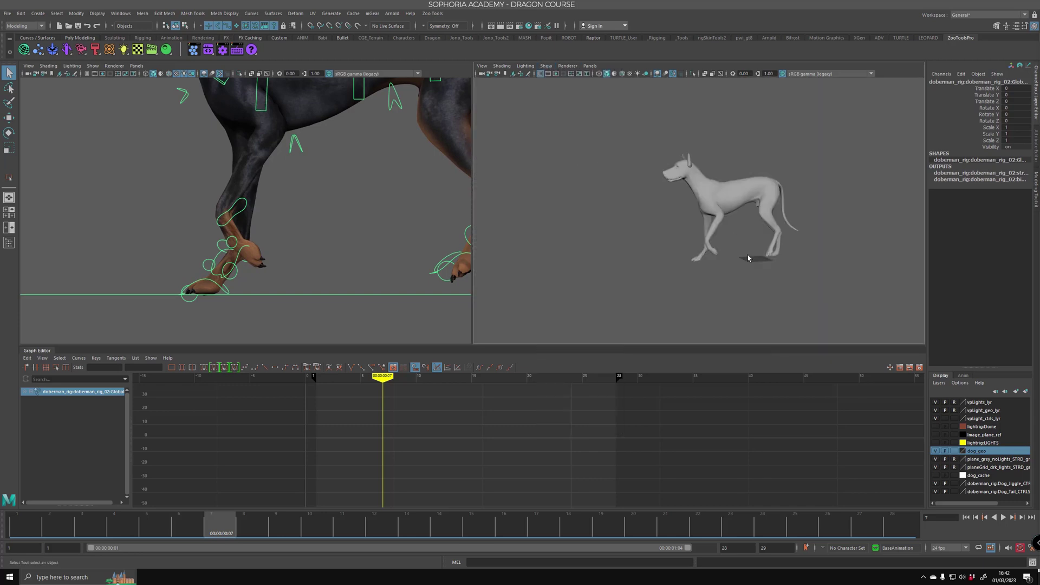
- Frame the whole dog in the perspective view and display it with textures and scene lighting
scroll(751, 282, up, 5)
key(7)
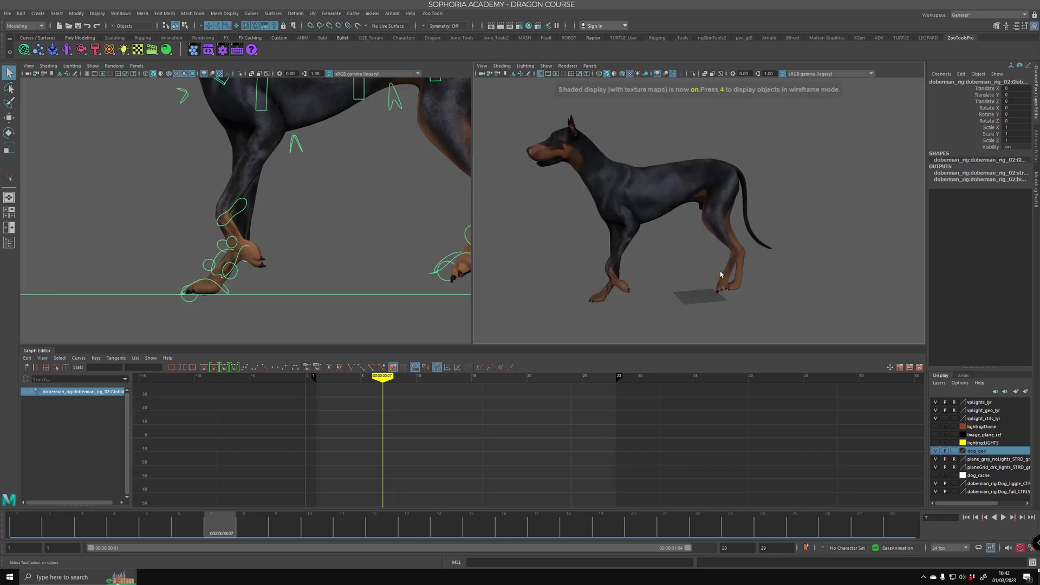
key(7)
key(5)
key(7)
- Turn on the grid in the side view and frame the planted front paw up close
alt+middle_drag(306, 266, 322, 265)
click(86, 74)
alt+right_drag(188, 250, 308, 294)
alt+middle_drag(308, 294, 359, 175)
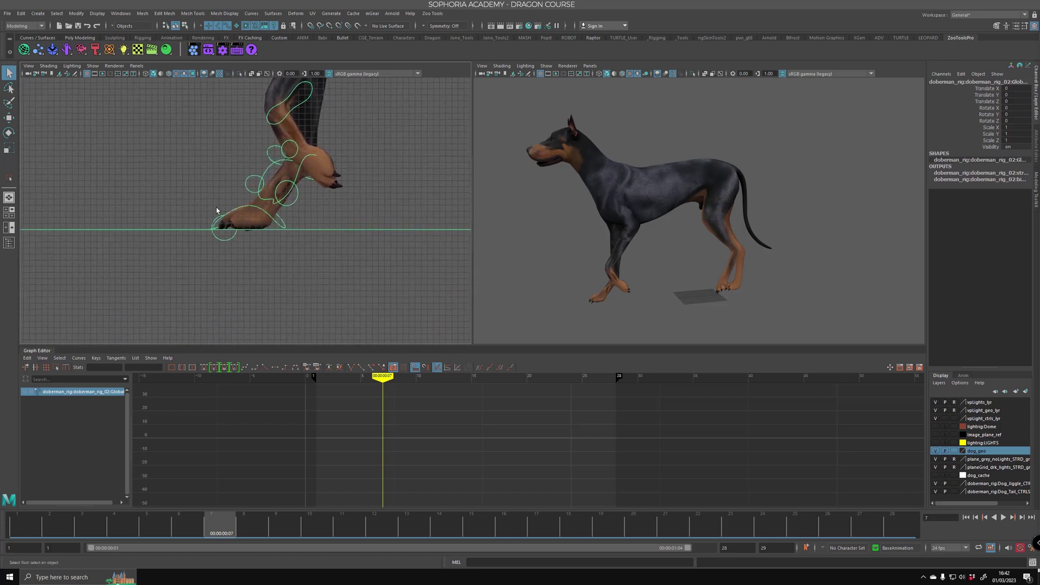
alt+right_drag(215, 209, 379, 285)
alt+middle_drag(379, 285, 315, 284)
- Go to frame 11, select the right front foot control and frame its paw against the side view grid
drag(201, 524, 348, 522)
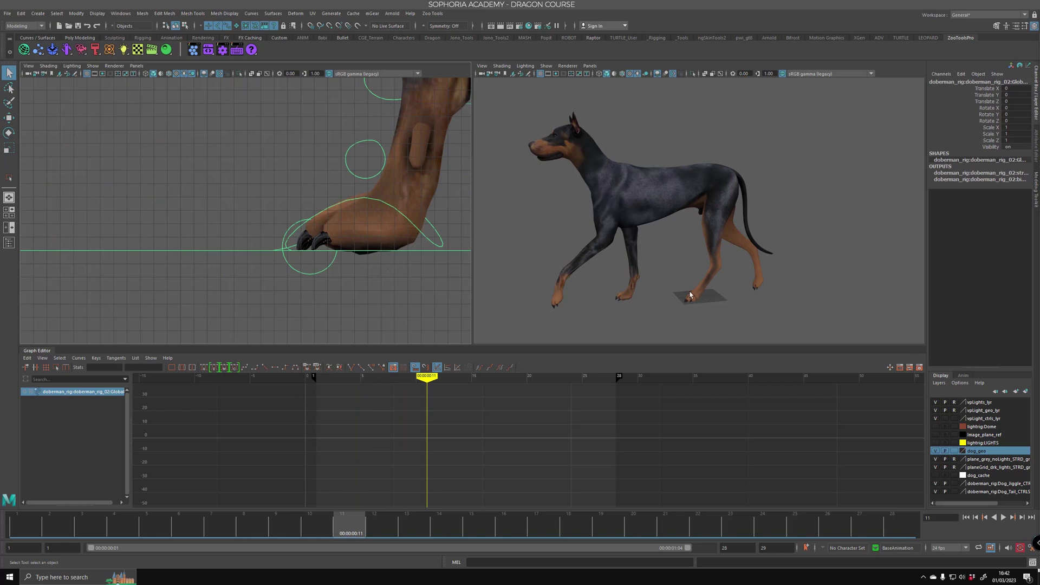
mouse_move(629, 266)
mouse_down()
mouse_move(617, 308)
mouse_move(608, 264)
mouse_up()
key(Escape)
click(426, 241)
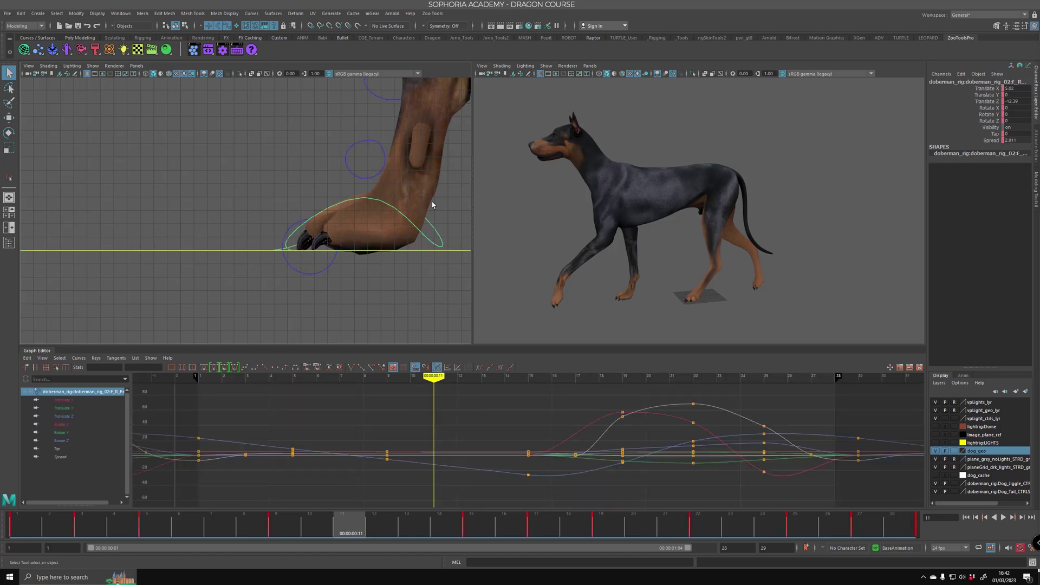
alt+middle_drag(671, 291, 672, 278)
alt+middle_drag(378, 245, 279, 280)
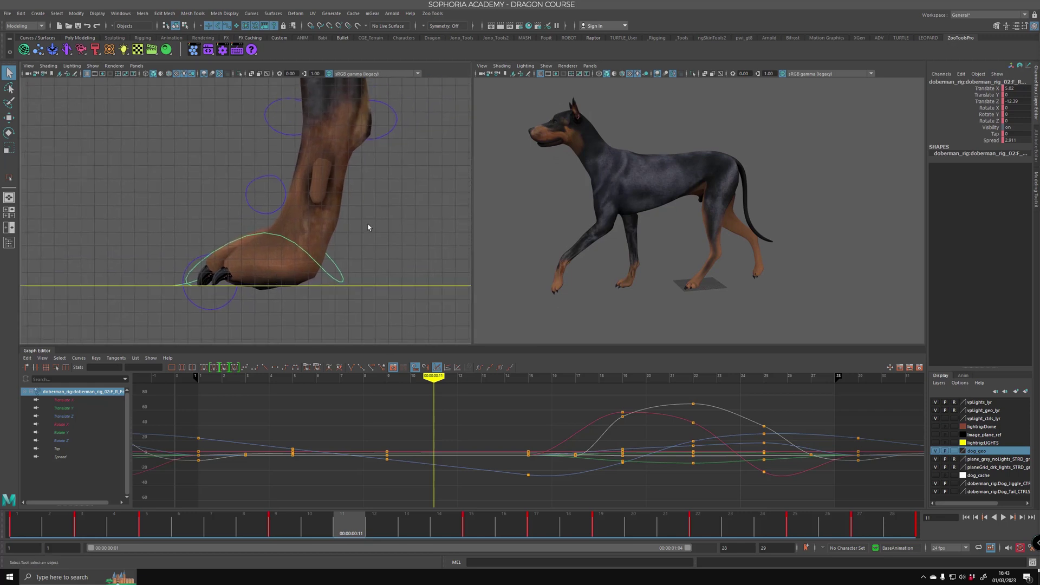
scroll(241, 266, up, 4)
alt+right_drag(454, 217, 355, 211)
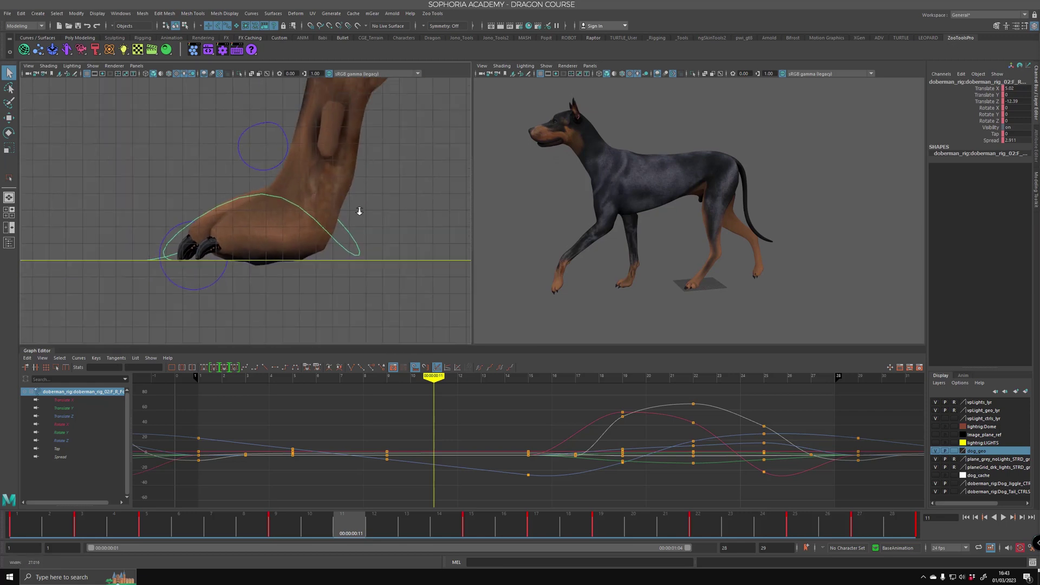
alt+middle_drag(361, 221, 343, 225)
- Show NURBS curves in the perspective view and select the global control's Translate Z channel
key(alt+1)
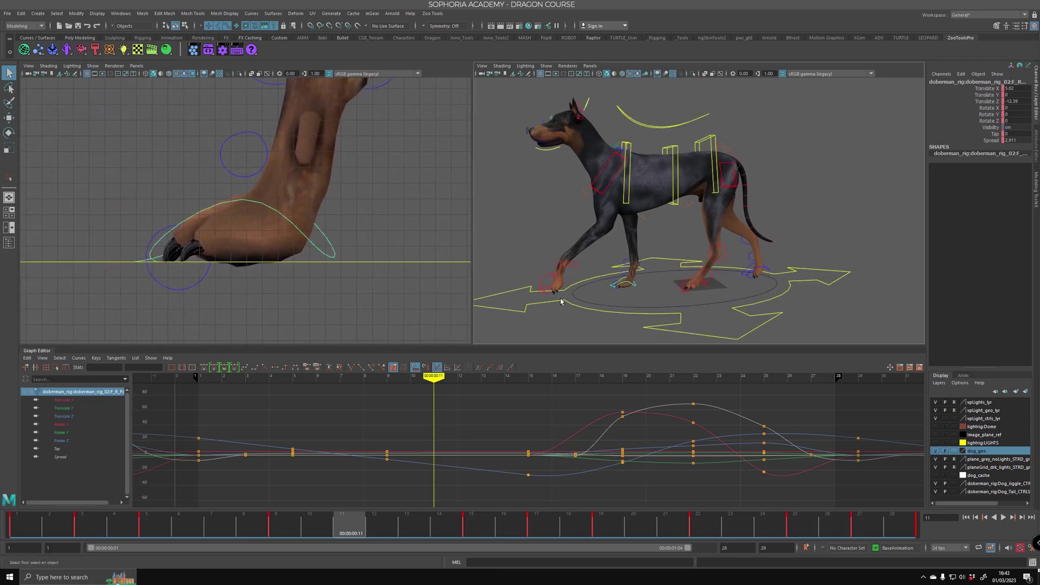
click(562, 302)
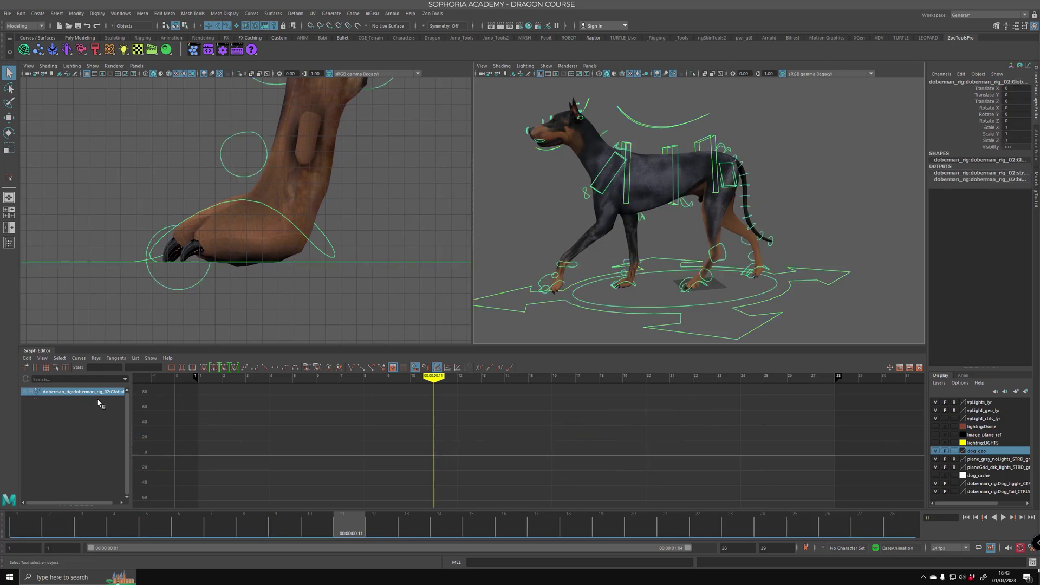
click(987, 101)
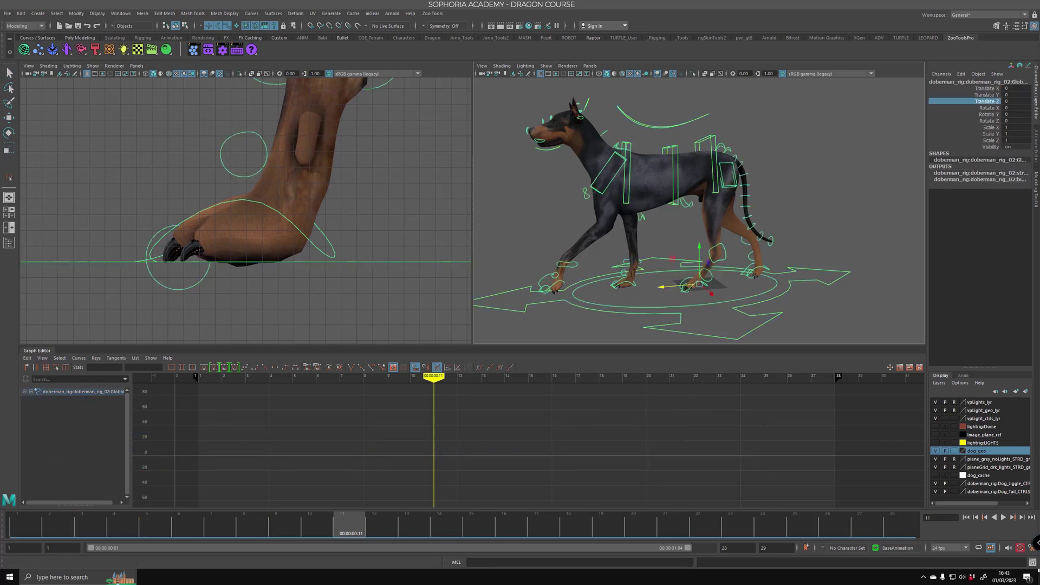
- Go to frame 10 and inspect the right front foot's Translate Z curve, selecting its keys at frames 5 and 9
click(315, 524)
mouse_move(328, 526)
mouse_down()
mouse_move(337, 526)
mouse_move(323, 524)
mouse_up()
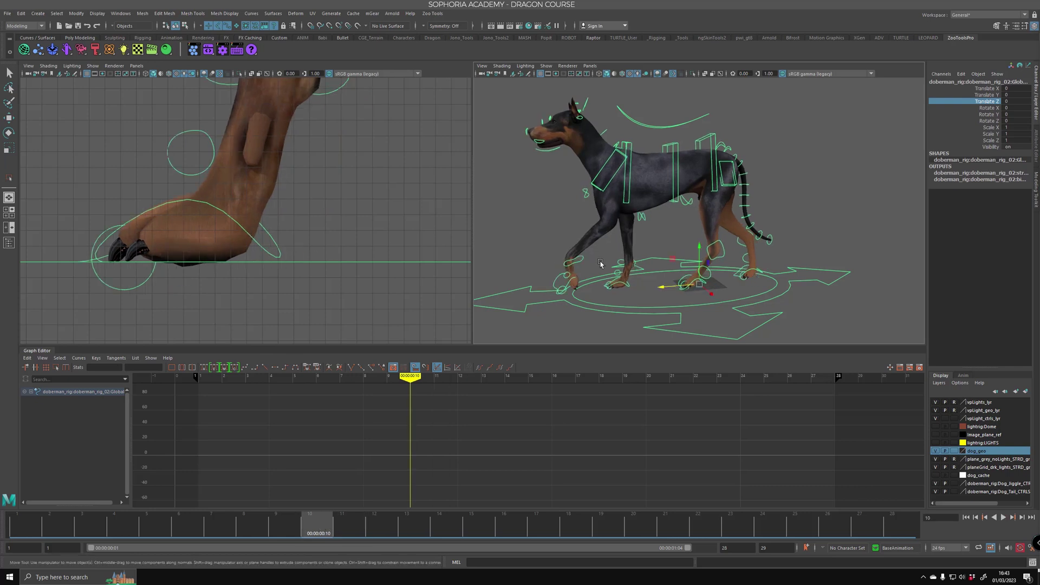
click(630, 287)
click(84, 416)
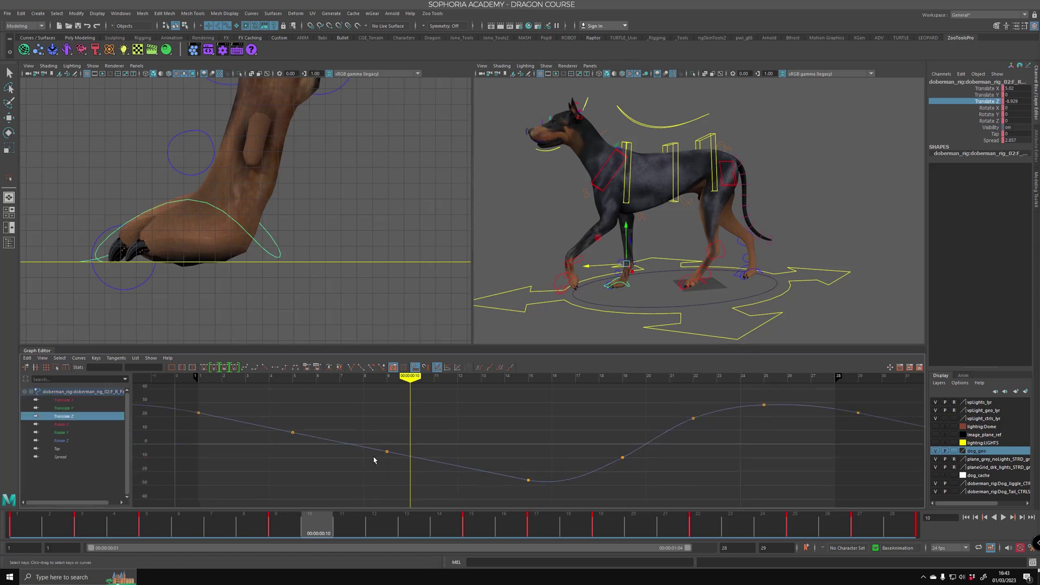
alt+right_drag(501, 449, 394, 416)
click(370, 412)
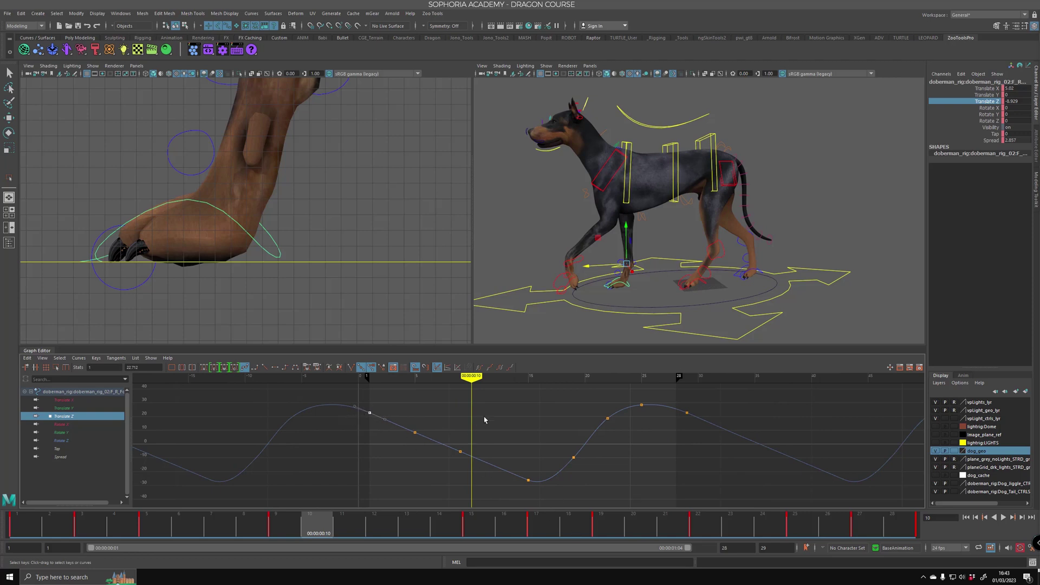
drag(491, 416, 396, 474)
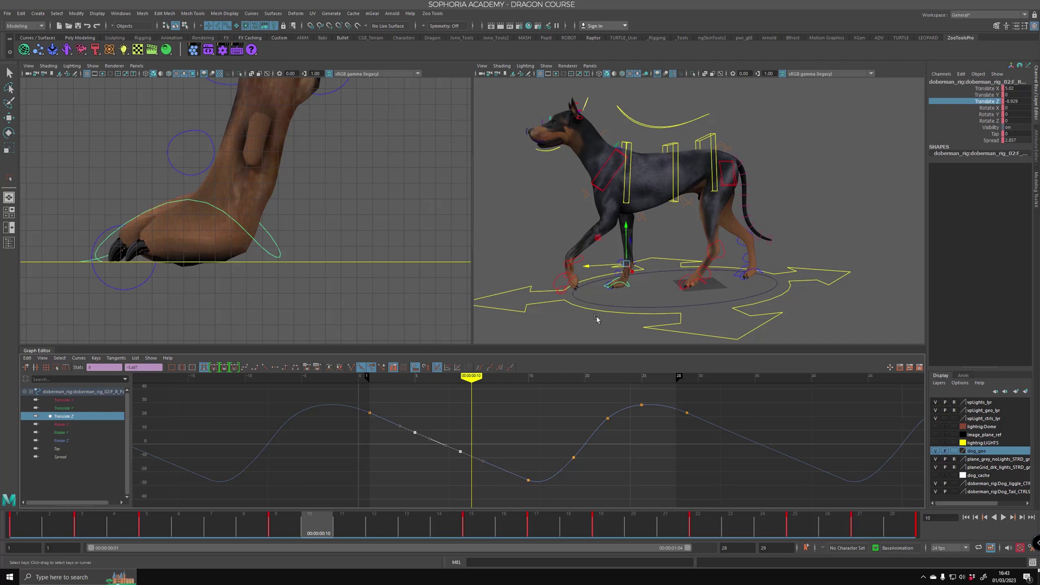
- Select the global control, go to frame 9 and set a key on its Translate Z channel only
click(564, 303)
alt+drag(574, 299, 615, 295)
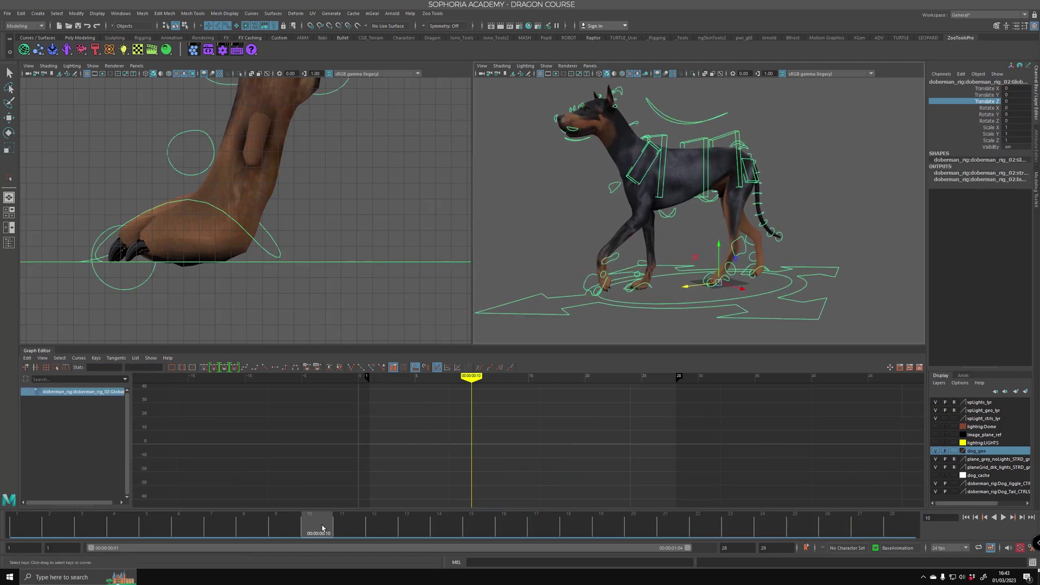
drag(314, 533, 285, 527)
alt+middle_drag(258, 179, 335, 206)
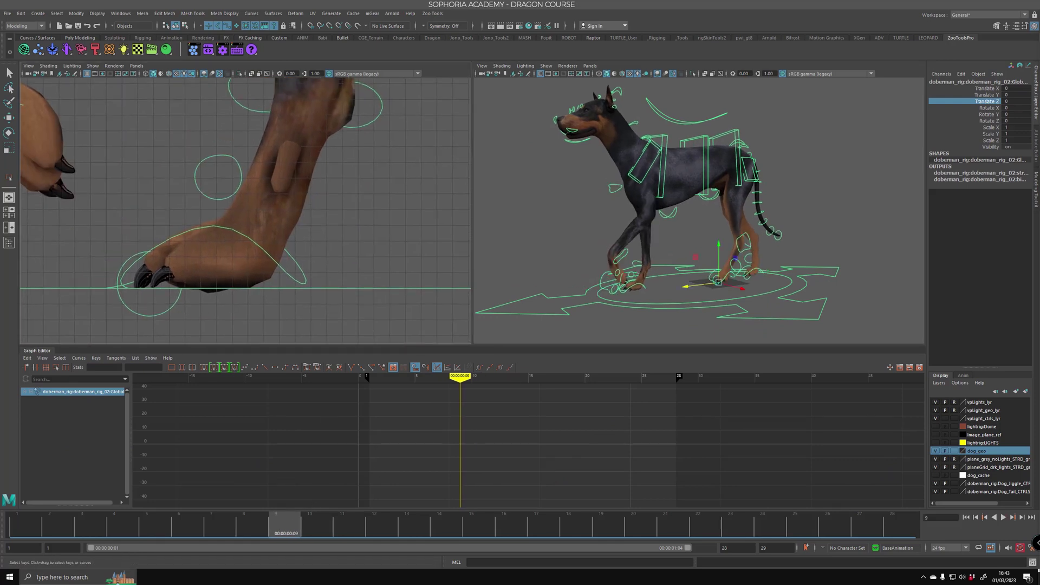
right_click(989, 102)
click(1007, 110)
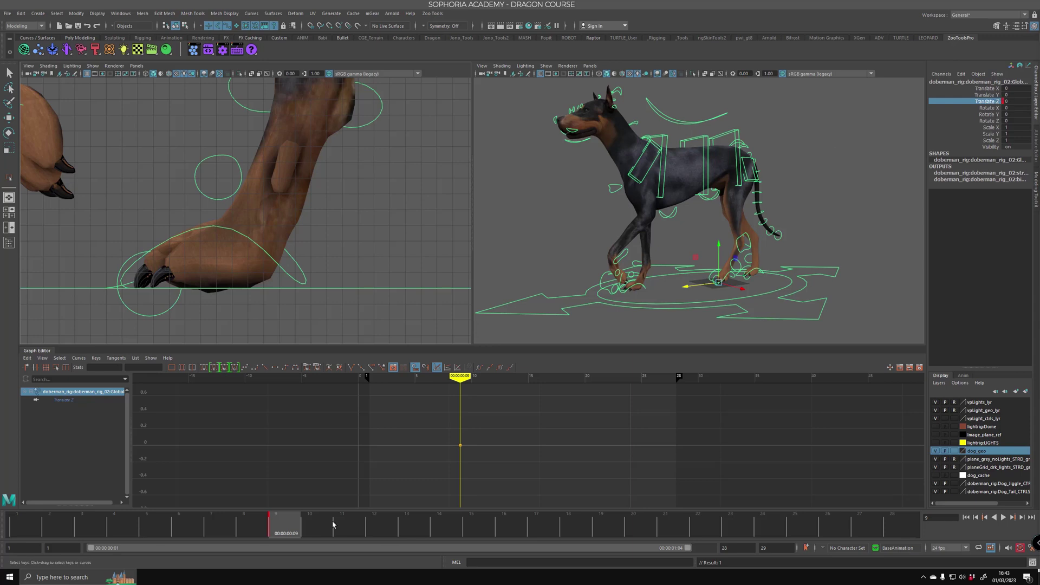
- At frame 10, move the global control forward in Z to about 1.47 and compare the planted paw with frame 9
click(317, 527)
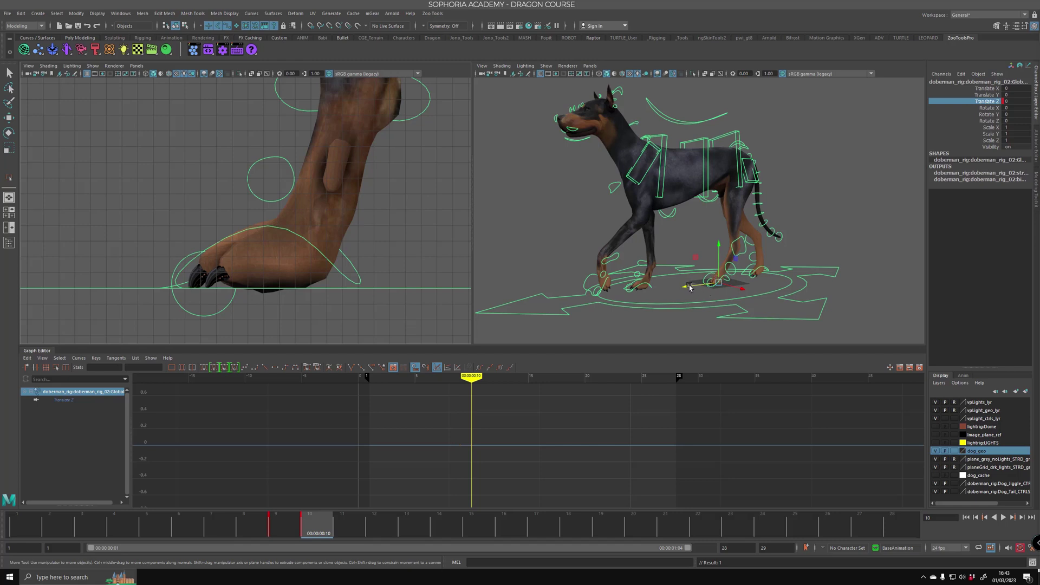
drag(689, 287, 313, 290)
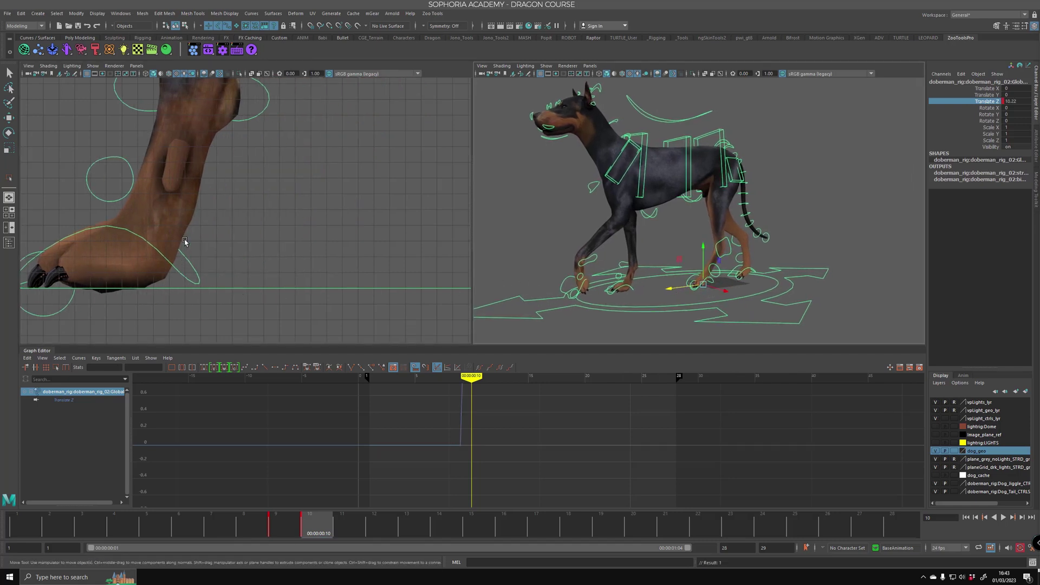
key(ctrl+z)
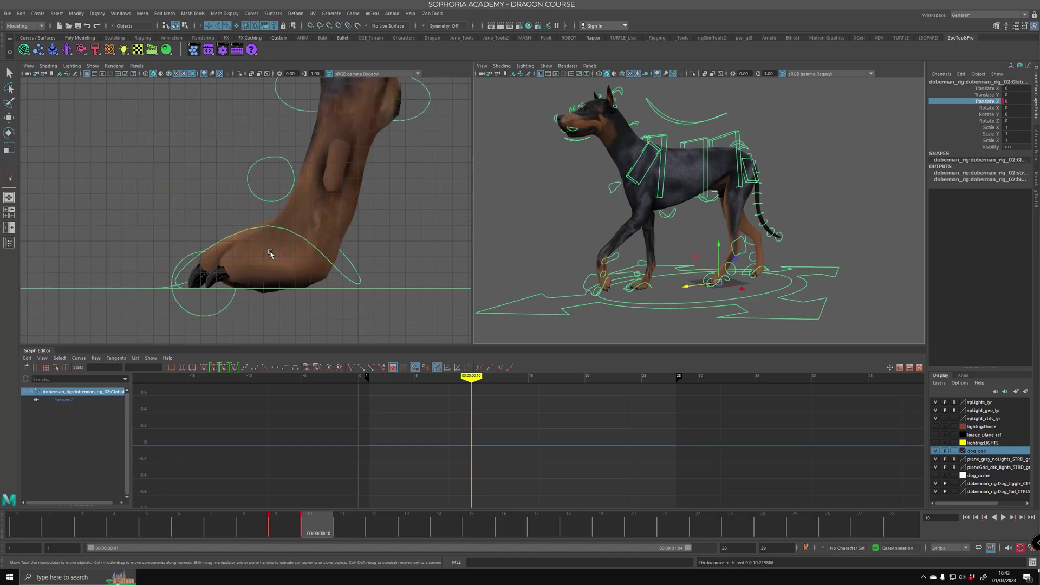
mouse_move(303, 519)
mouse_down()
mouse_move(292, 522)
mouse_move(312, 511)
mouse_up()
drag(687, 295, 684, 296)
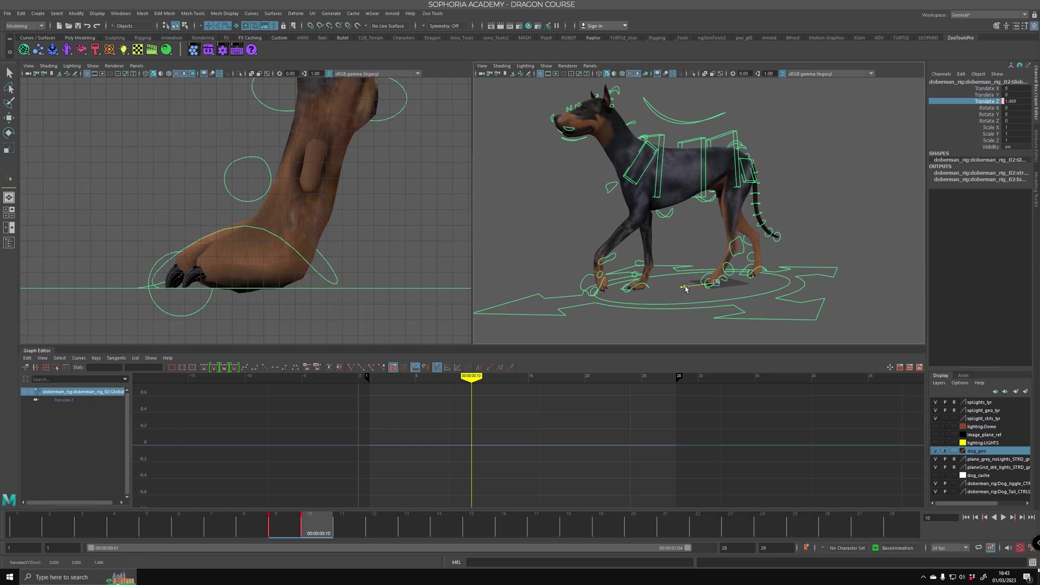
mouse_move(307, 528)
mouse_down()
mouse_move(285, 529)
mouse_move(307, 528)
mouse_up()
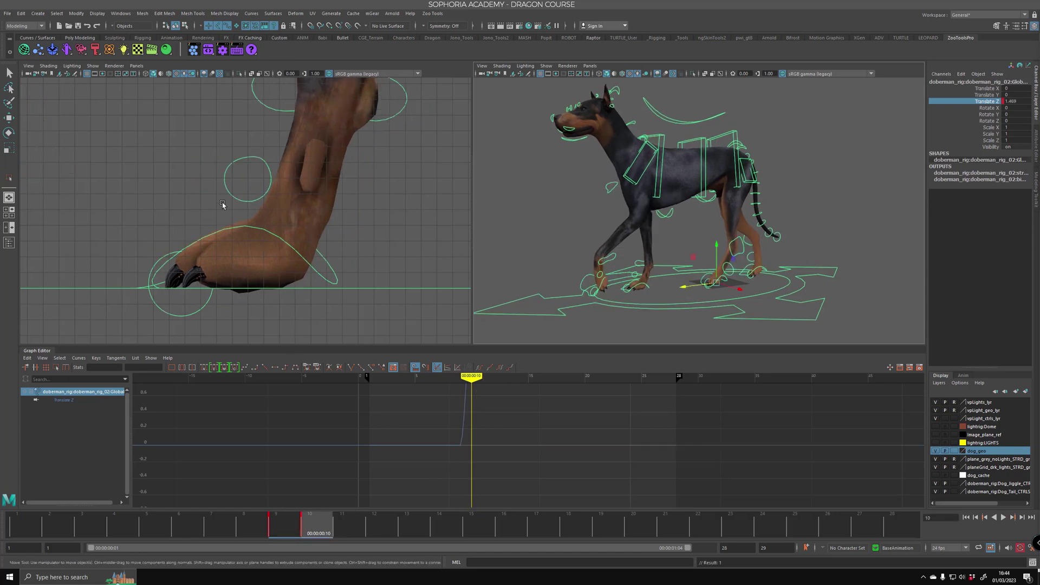
- Move the global control further forward to about 3.88 in Z at frame 10, checking the paw's claws close up
drag(687, 287, 510, 291)
drag(292, 526, 317, 527)
drag(678, 287, 682, 287)
drag(312, 531, 303, 528)
key(f)
alt+middle_drag(201, 267, 272, 233)
alt+right_drag(218, 243, 378, 293)
alt+middle_drag(377, 293, 347, 281)
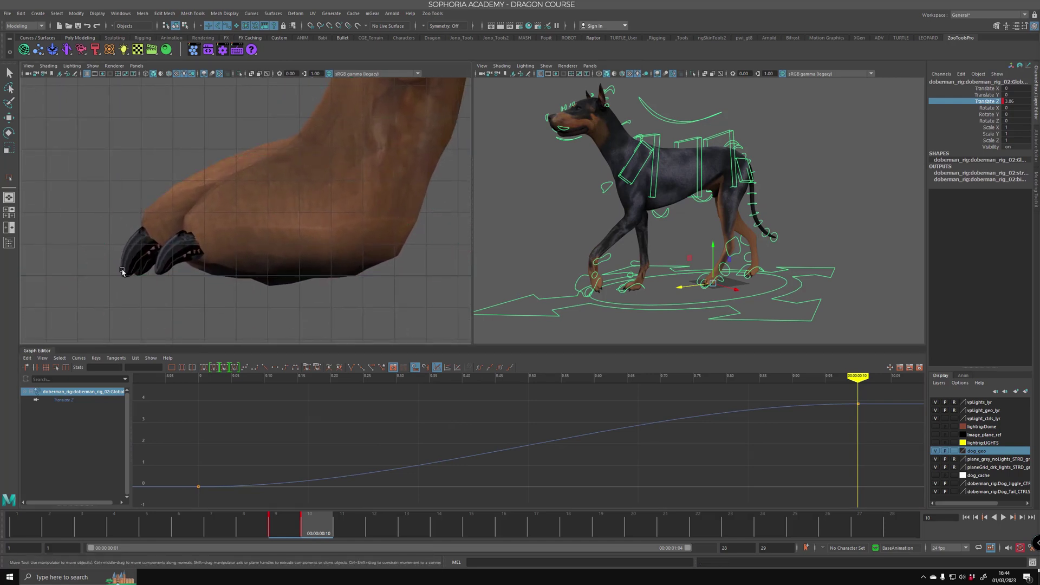
- Select the Translate Z key at frame 10 in the Graph Editor and adjust its value to about 3.4, comparing the paw with frame 9
drag(870, 395, 808, 443)
alt+shift+right_drag(775, 454, 706, 451)
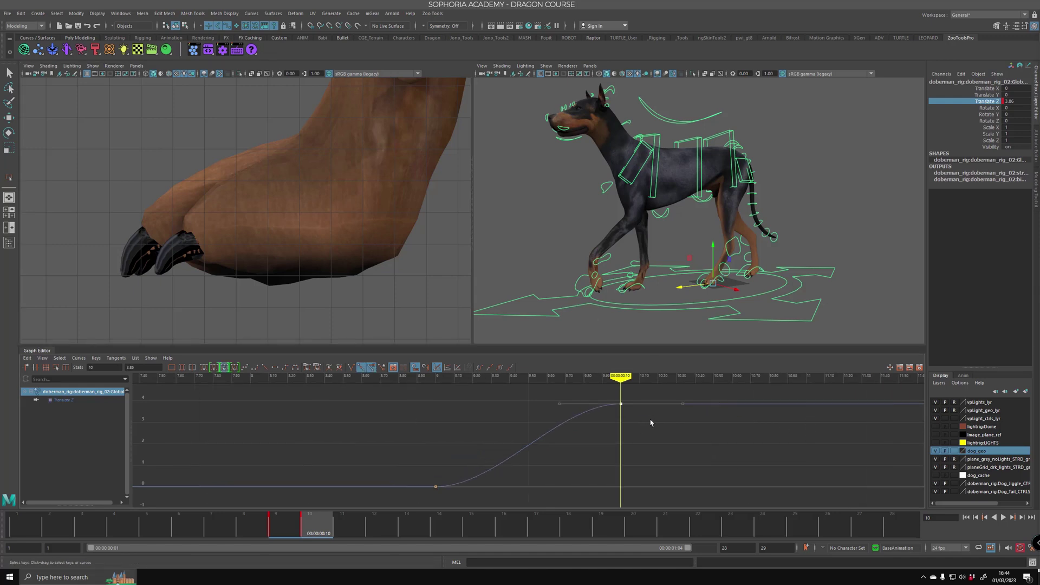
alt+middle_drag(647, 420, 607, 435)
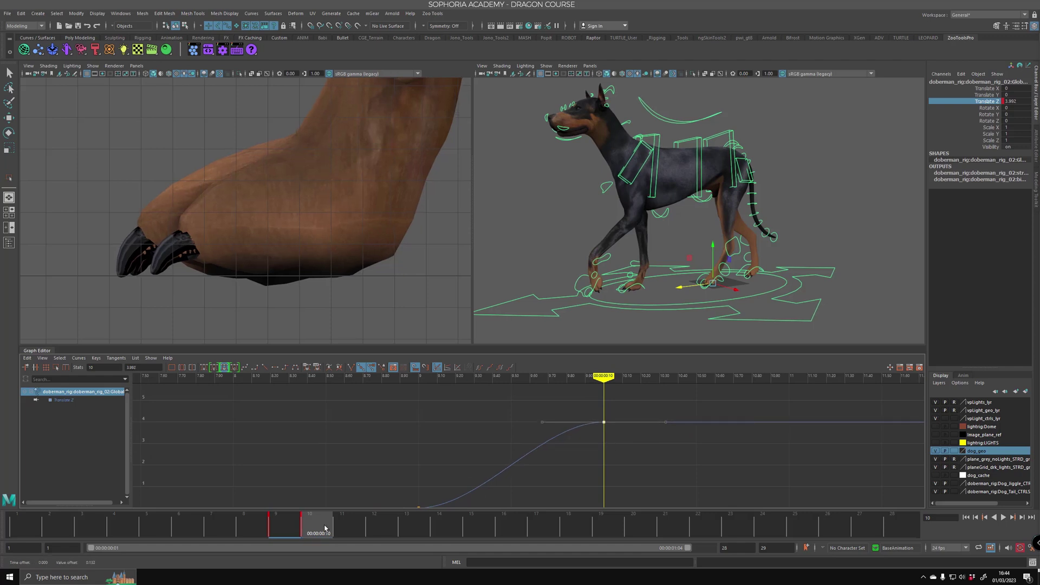
mouse_move(320, 529)
mouse_down()
mouse_move(284, 529)
mouse_move(317, 529)
mouse_up()
shift+middle_drag(600, 451, 600, 469)
key(alt+v)
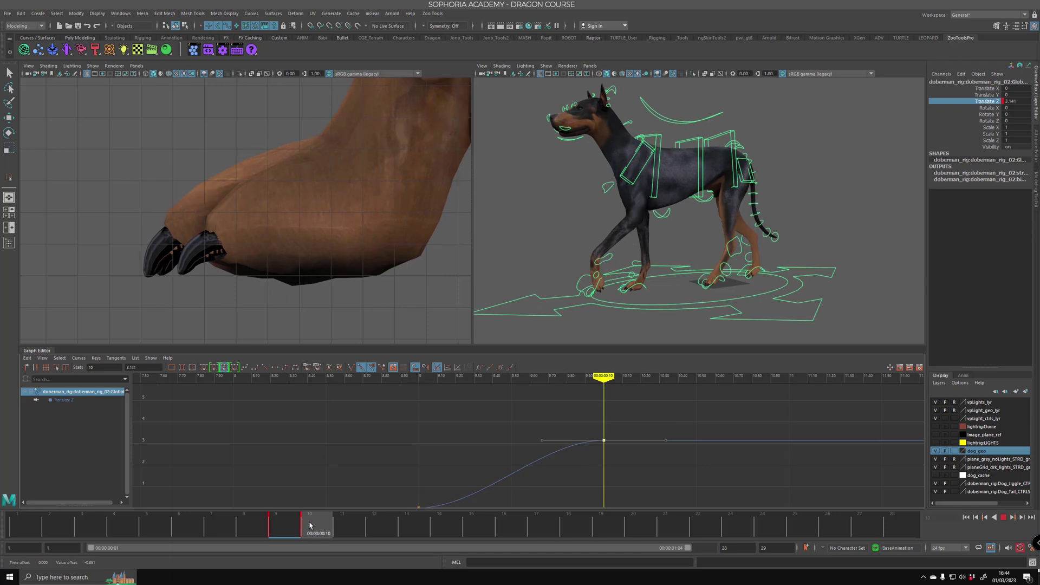
key(alt+v)
middle_drag(597, 424, 599, 417)
mouse_move(309, 528)
mouse_down()
mouse_move(293, 528)
mouse_move(316, 529)
mouse_up()
- Zoom in on the claws and the curve, and fine-tune the frame 10 key's value to about 3.45
alt+right_drag(528, 445, 702, 437)
alt+middle_drag(702, 437, 506, 460)
alt+middle_drag(140, 262, 251, 246)
alt+right_drag(251, 246, 449, 295)
alt+middle_drag(284, 274, 246, 268)
mouse_move(312, 538)
mouse_down()
mouse_move(277, 533)
mouse_move(309, 534)
mouse_up()
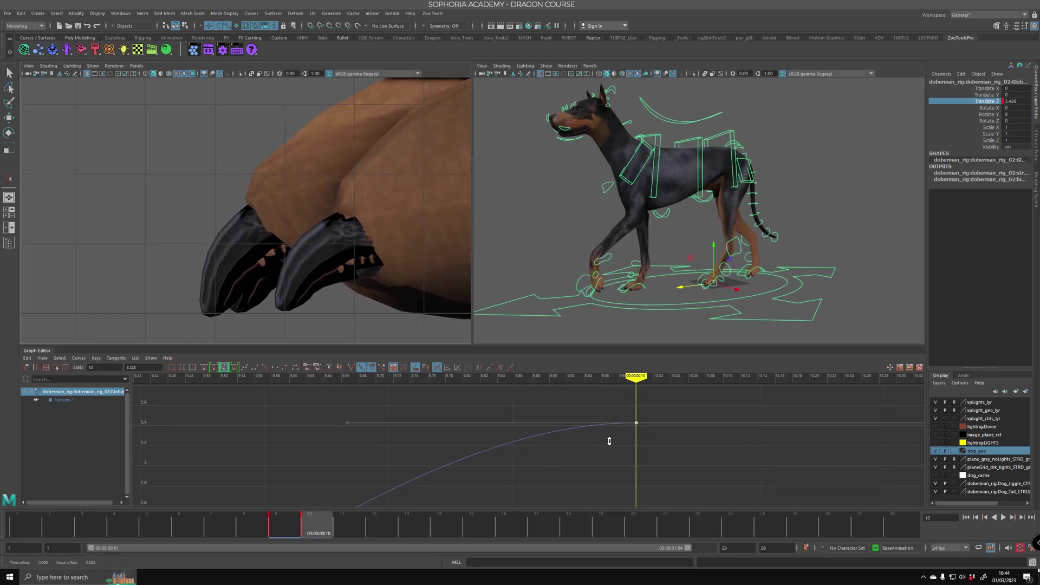
shift+middle_drag(609, 441, 609, 441)
mouse_move(313, 529)
mouse_down()
mouse_move(293, 531)
mouse_move(312, 531)
mouse_up()
shift+middle_drag(627, 435, 627, 434)
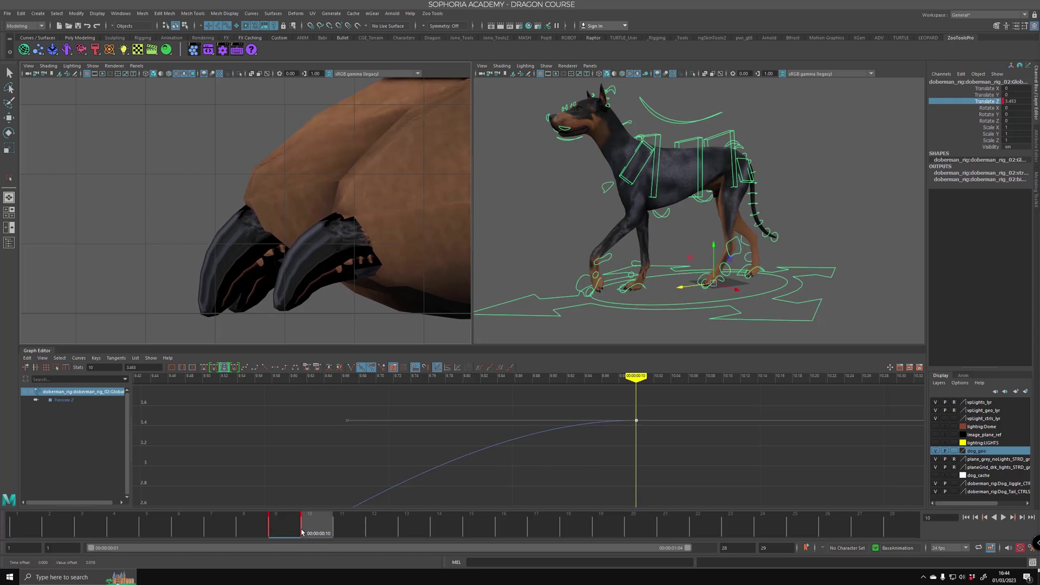
- Refine the frame 10 key's value to 3.469 and play back the surrounding frames to check the planted paw for slipping
mouse_move(302, 532)
mouse_down()
mouse_move(291, 531)
mouse_move(309, 531)
mouse_up()
shift+middle_drag(563, 458, 562, 454)
key(alt+v)
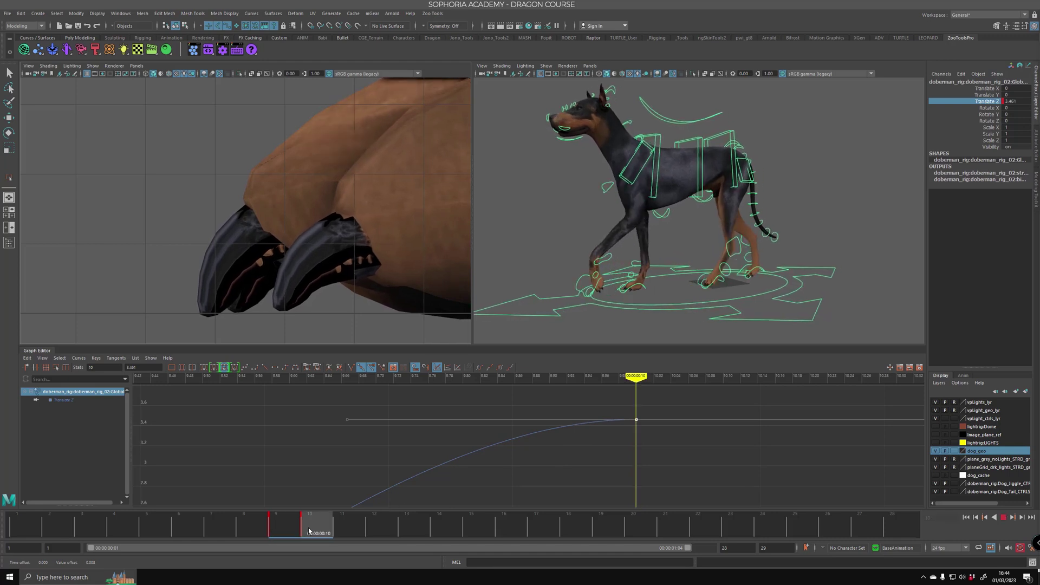
key(alt+v)
shift+middle_drag(635, 426, 634, 429)
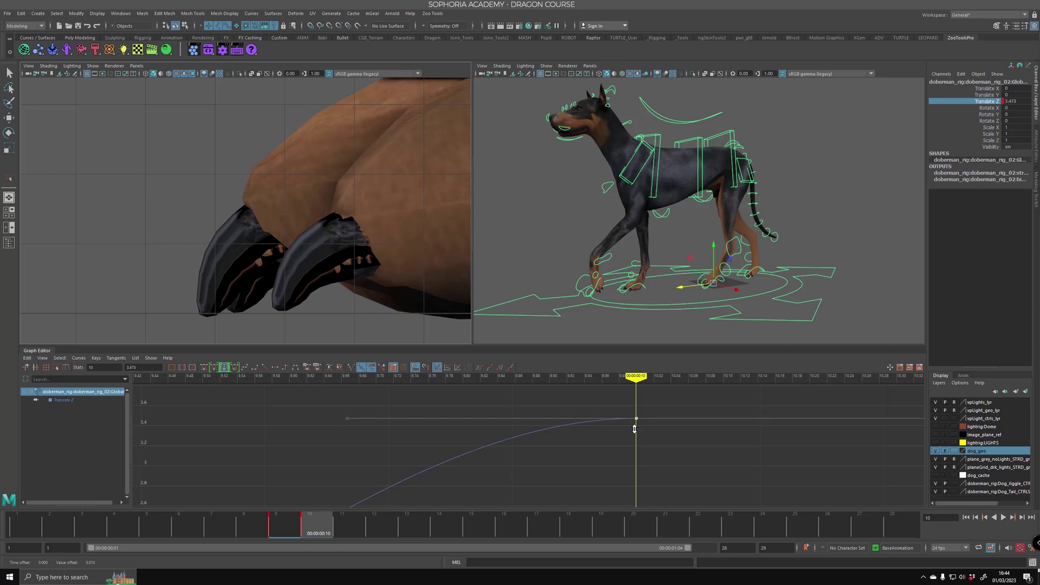
key(alt+v)
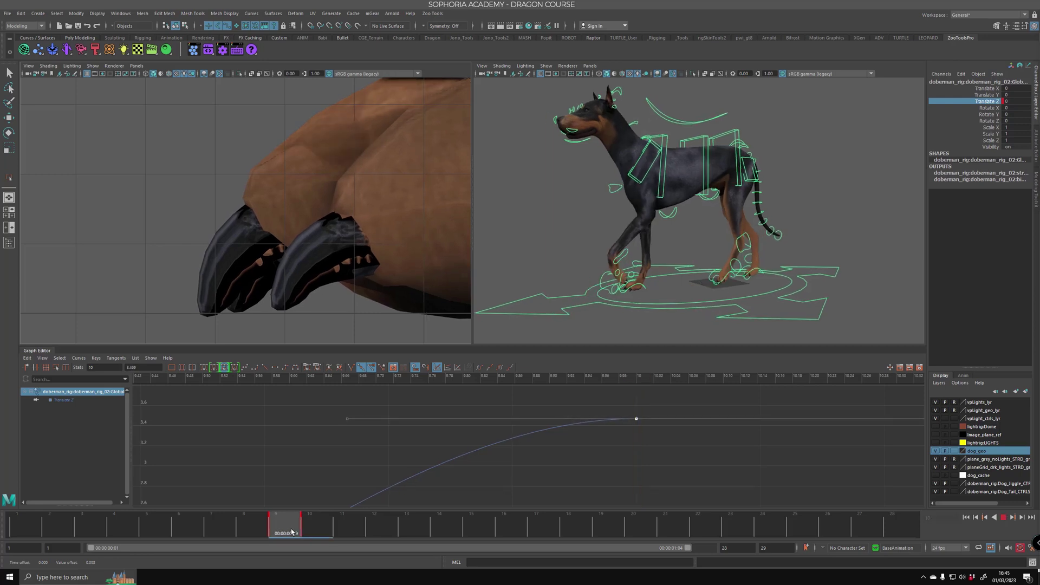
key(alt+v)
alt+right_drag(335, 316, 142, 198)
alt+middle_drag(142, 198, 147, 255)
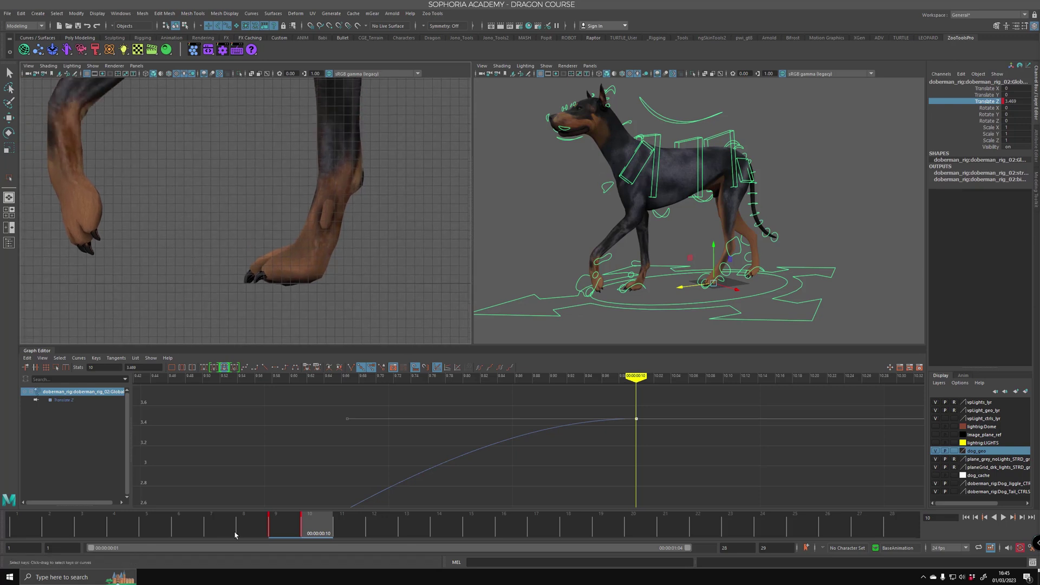
mouse_move(300, 530)
mouse_down()
mouse_move(406, 536)
mouse_move(287, 532)
mouse_up()
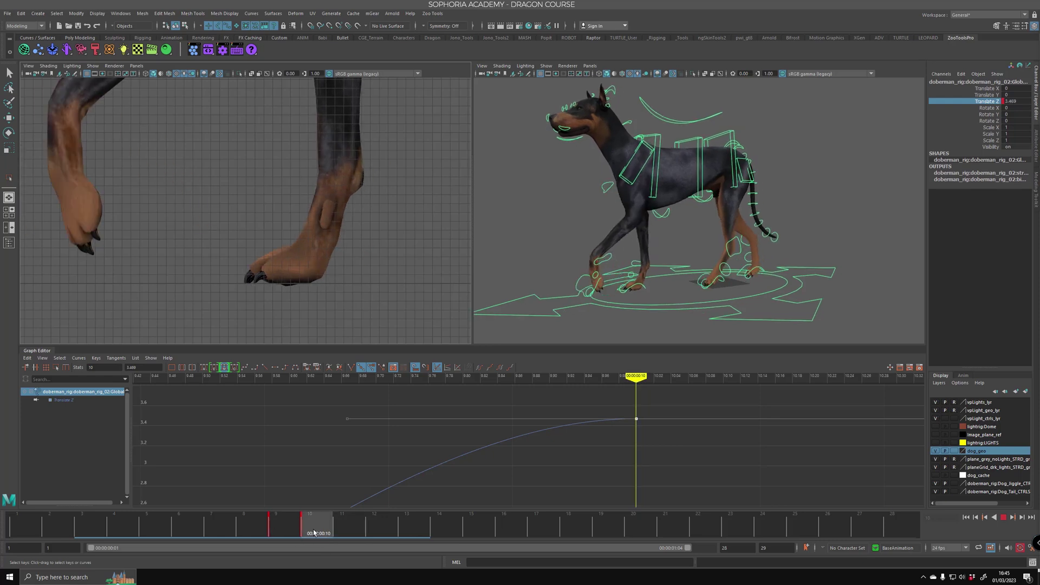
key(alt+v)
- Select the global control's whole Translate Z curve and give it linear tangents
click(460, 443)
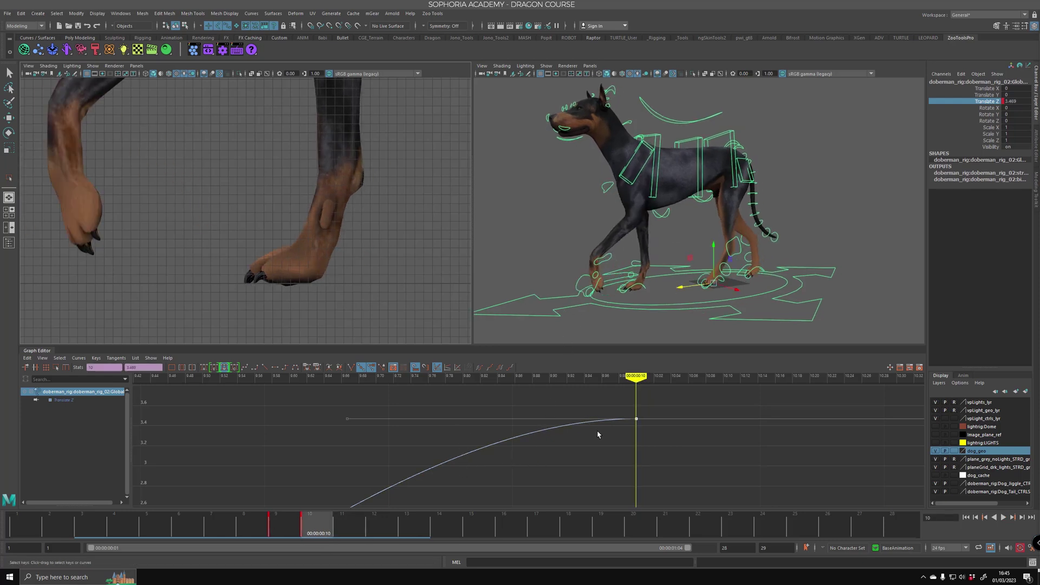
click(266, 368)
scroll(449, 497, down, 5)
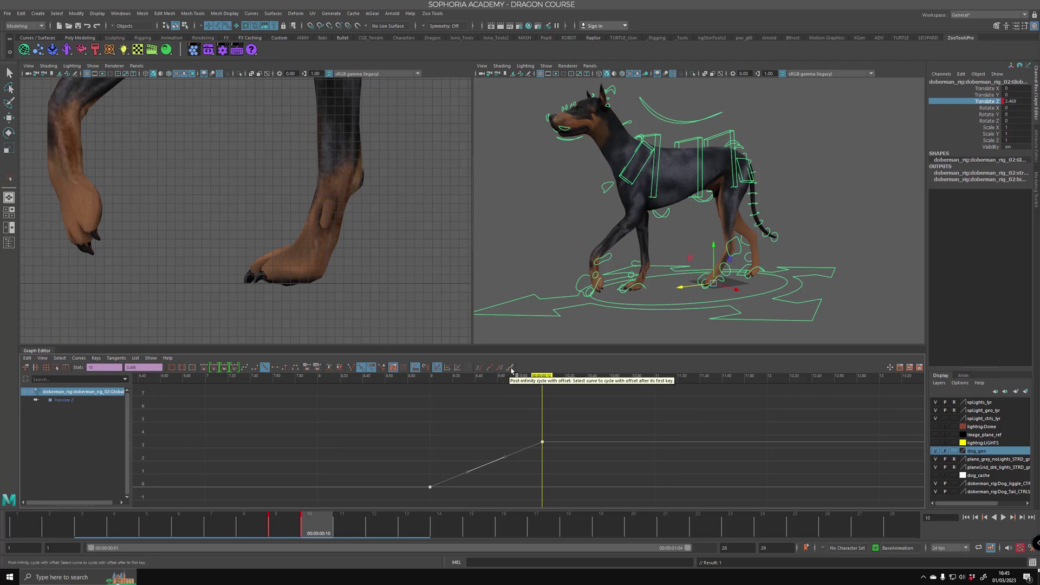
- Set both the post infinity and pre infinity of the Translate Z curve to Cycle with Offset
click(78, 358)
mouse_move(114, 382)
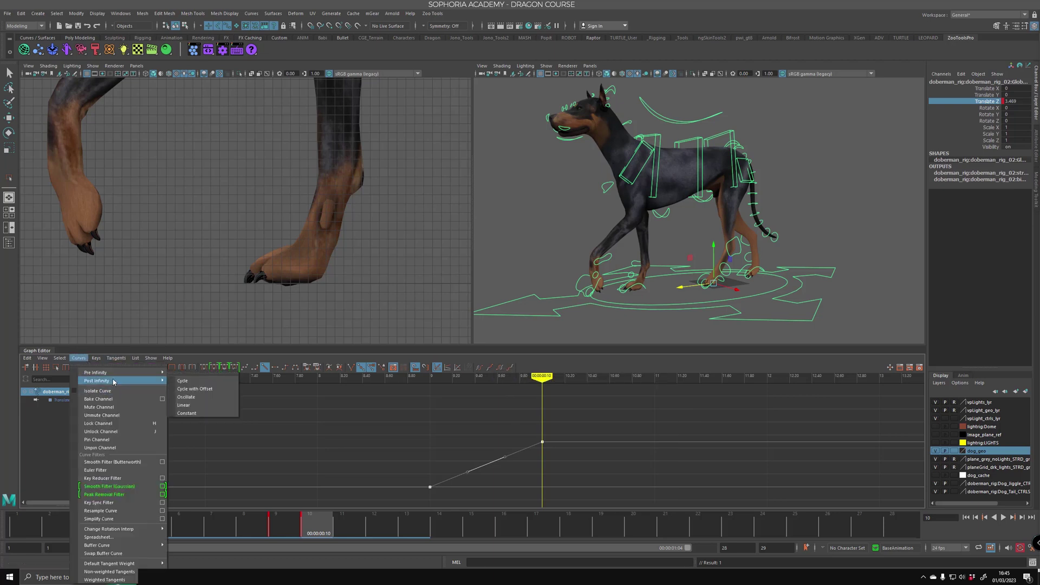
click(211, 389)
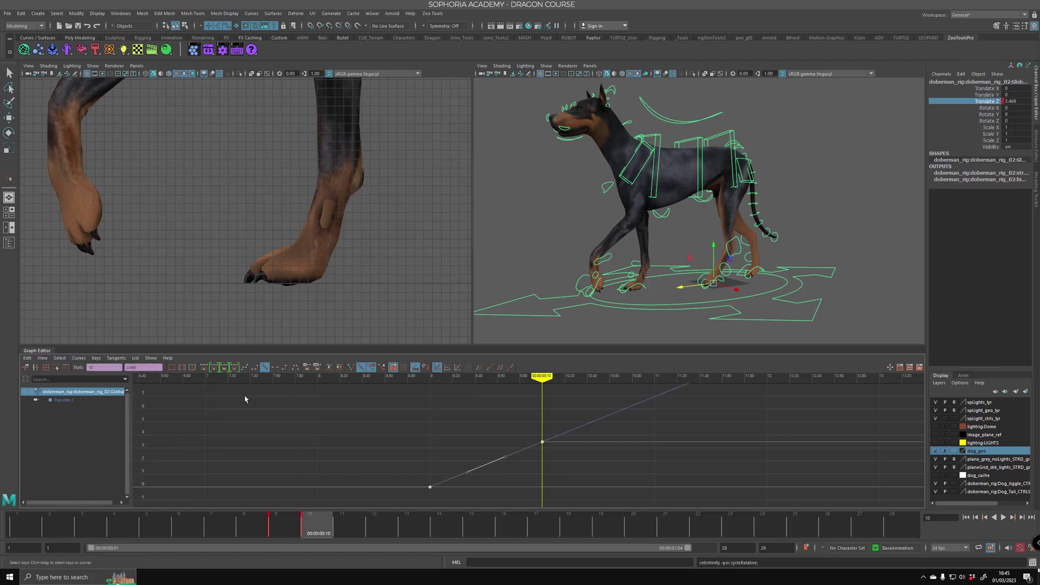
click(79, 358)
mouse_move(101, 373)
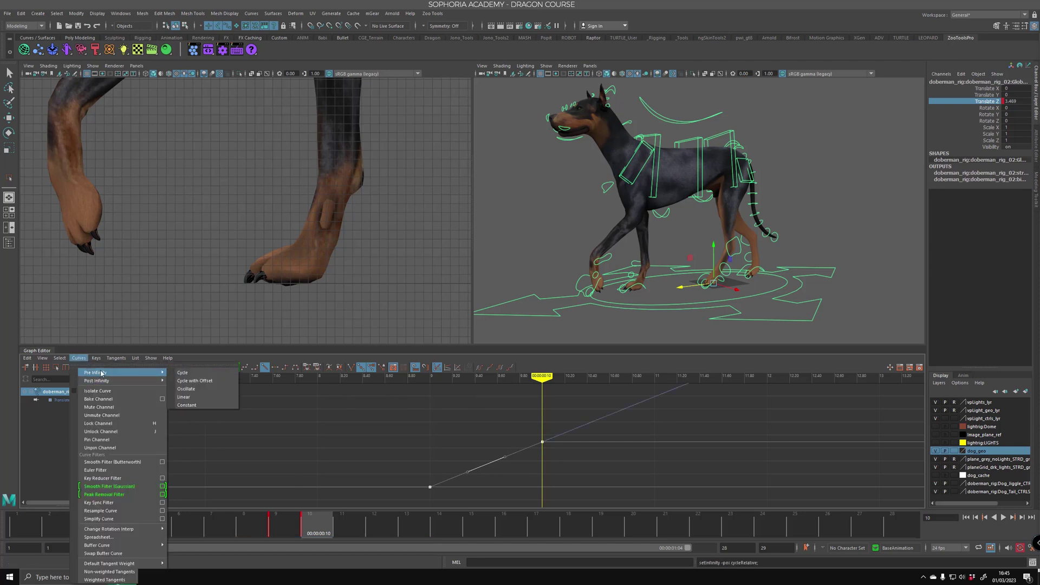
click(208, 381)
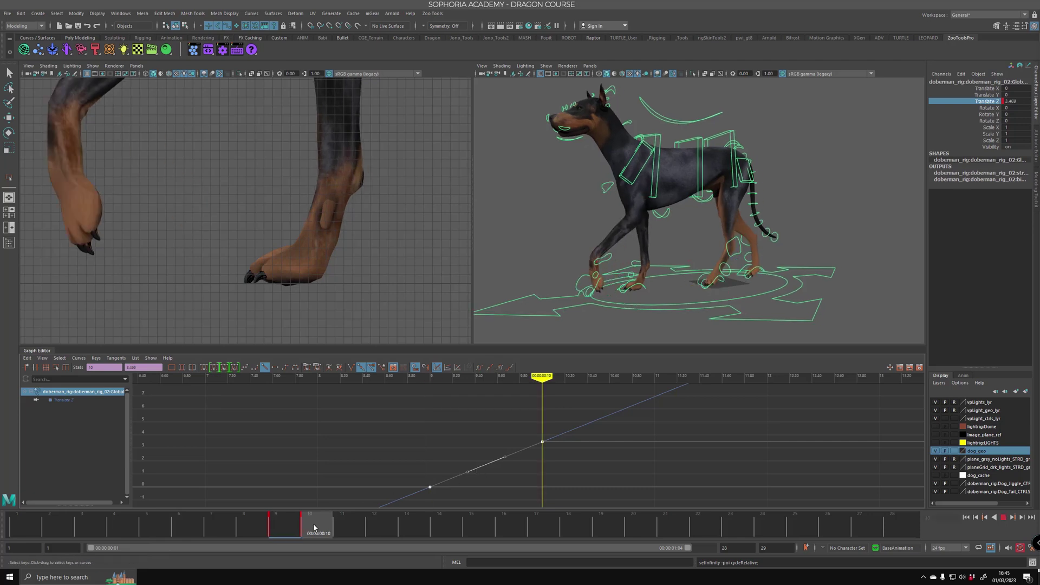
- Play back and scrub the forward walk, hiding the control curves in the perspective view to see the whole dog
key(alt+v)
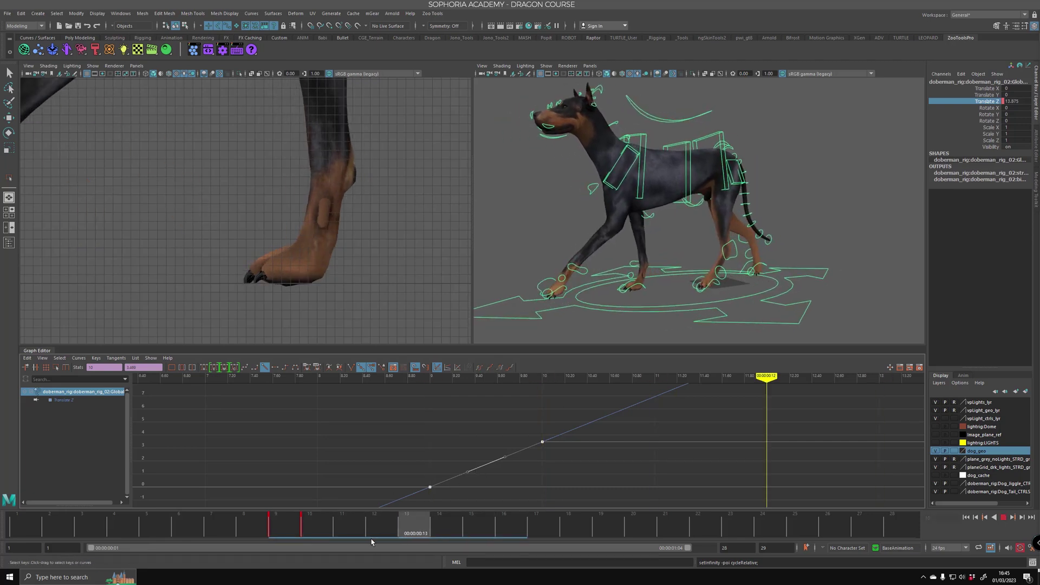
drag(512, 543, 610, 537)
alt+right_drag(694, 301, 641, 290)
alt+middle_drag(642, 291, 701, 294)
key(alt+1)
drag(347, 529, 195, 539)
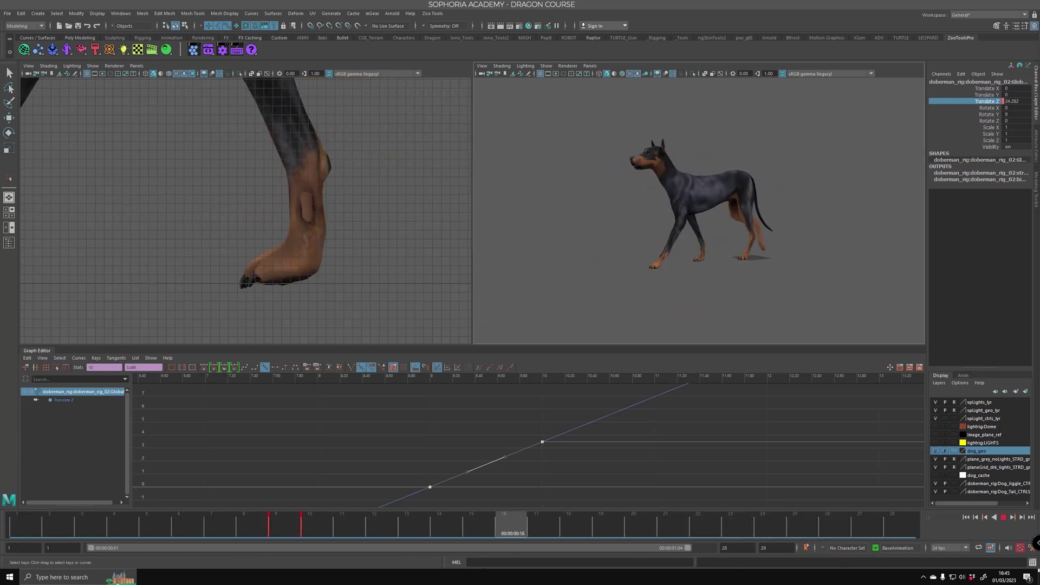
click(349, 524)
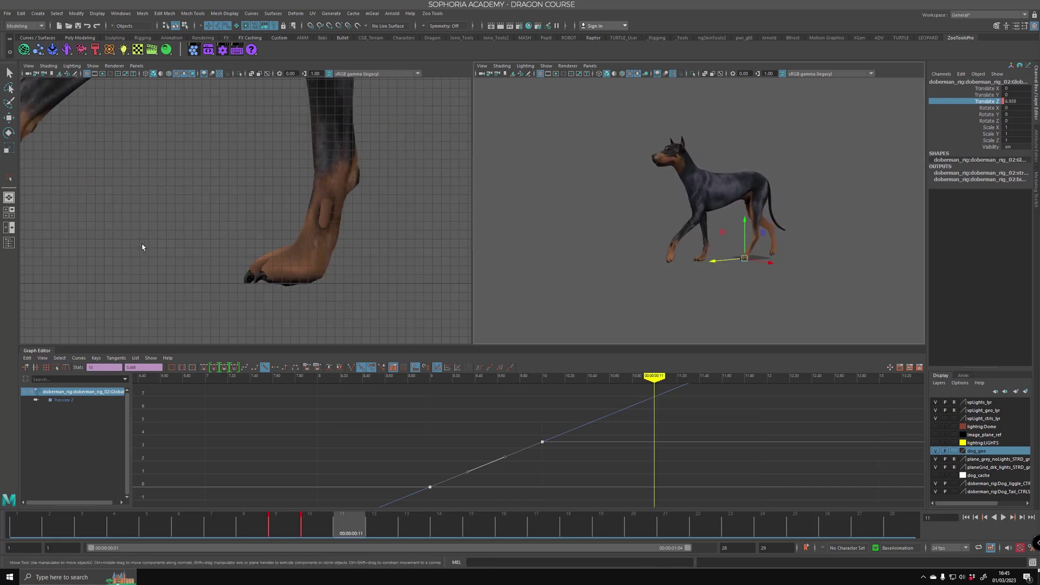
- Go to frame 13 and frame the dog's front and back legs together in the side view
alt+middle_drag(142, 246, 242, 268)
alt+drag(242, 268, 287, 314)
mouse_move(367, 526)
mouse_down()
mouse_move(477, 530)
mouse_move(347, 530)
mouse_move(509, 551)
mouse_move(415, 533)
mouse_up()
key(w)
alt+right_drag(314, 242, 282, 212)
alt+middle_drag(325, 263, 337, 297)
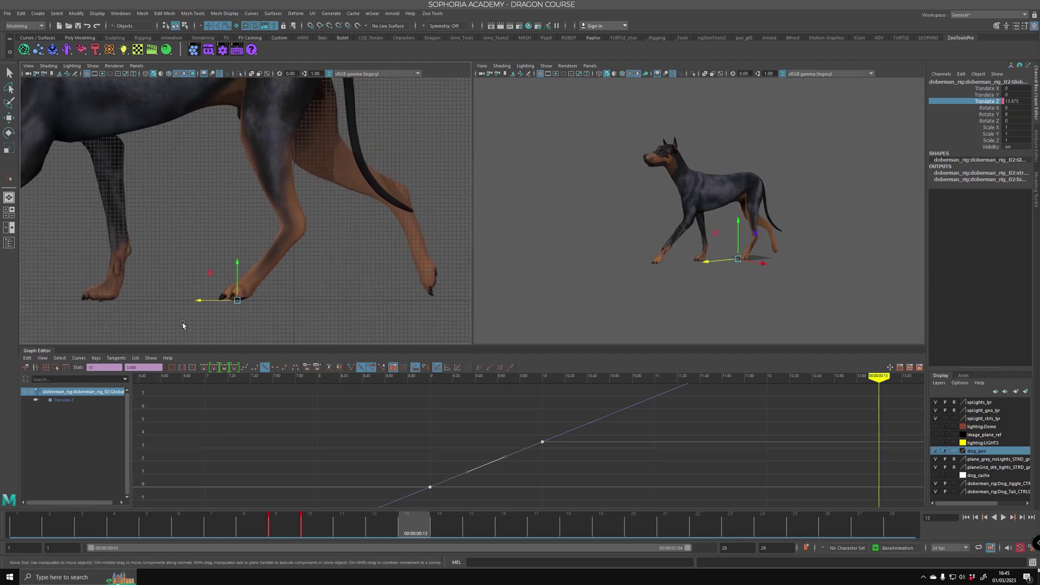
alt+middle_drag(281, 316, 389, 332)
alt+right_drag(420, 302, 320, 264)
alt+middle_drag(319, 263, 283, 268)
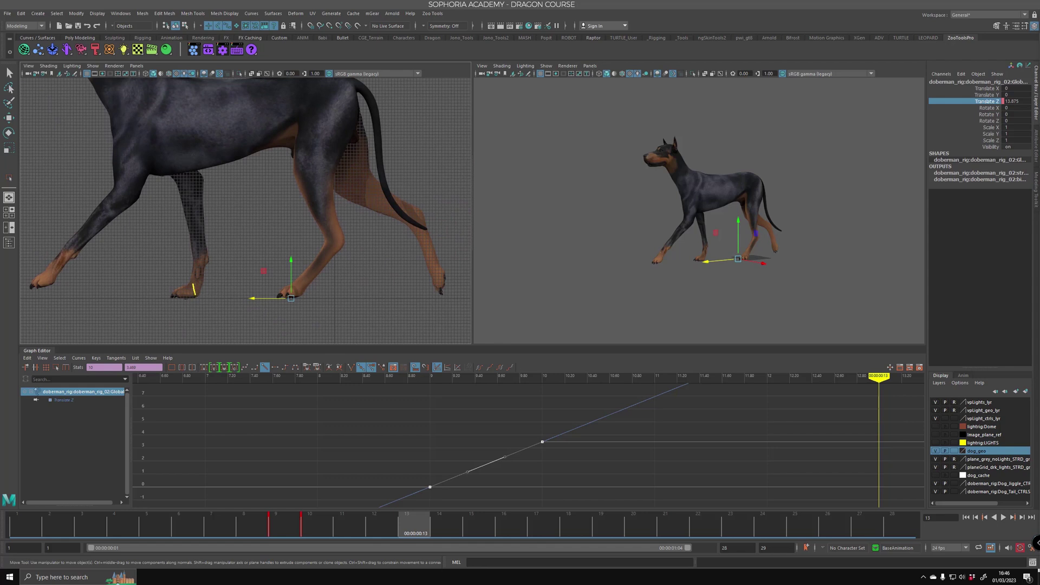
drag(193, 285, 89, 274)
mouse_move(467, 291)
mouse_down()
mouse_move(379, 252)
mouse_move(293, 298)
mouse_up()
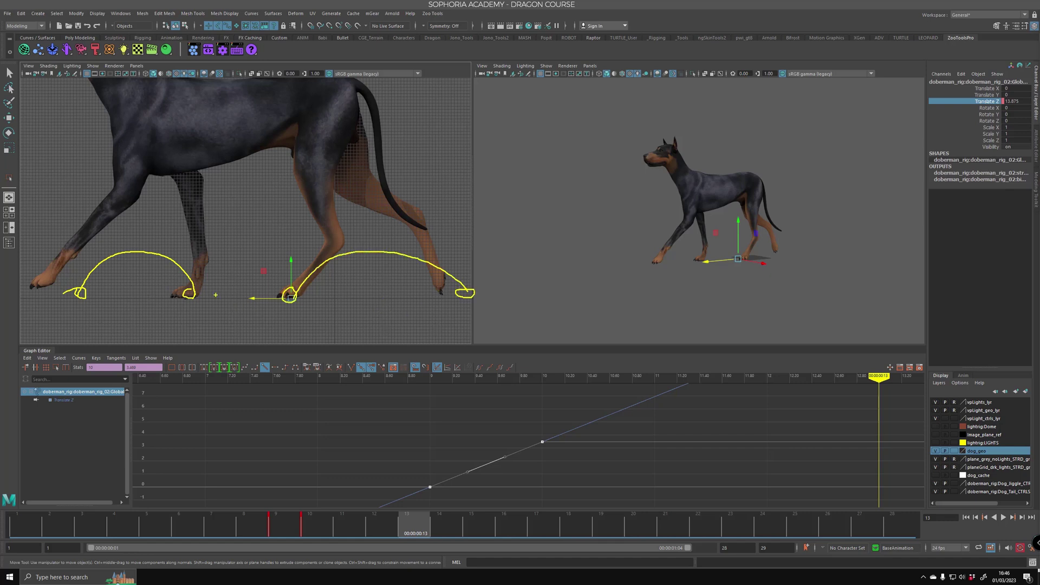
drag(303, 260, 306, 324)
drag(460, 265, 470, 324)
drag(183, 262, 184, 318)
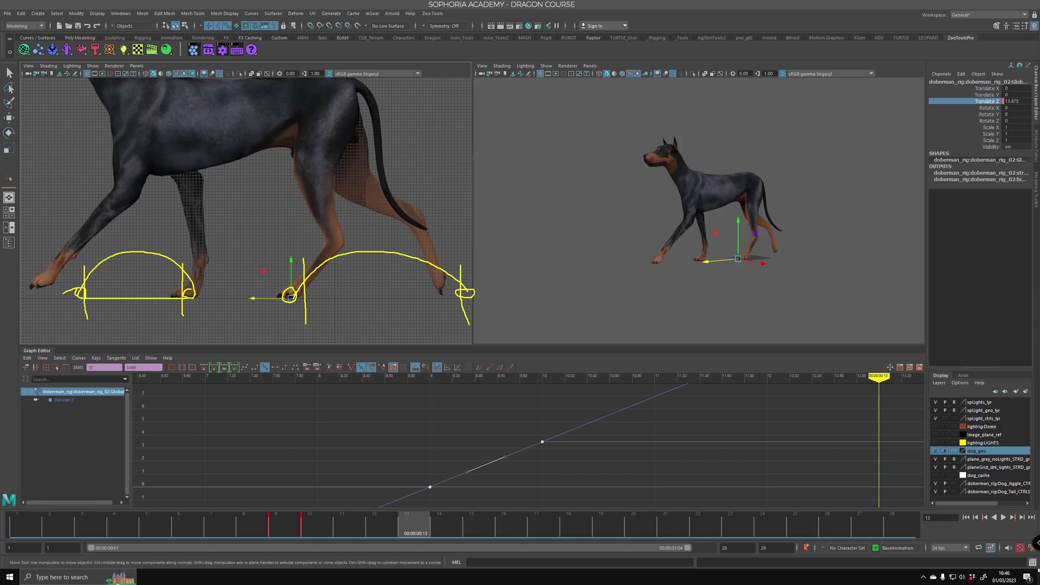
drag(313, 301, 455, 301)
key(Escape)
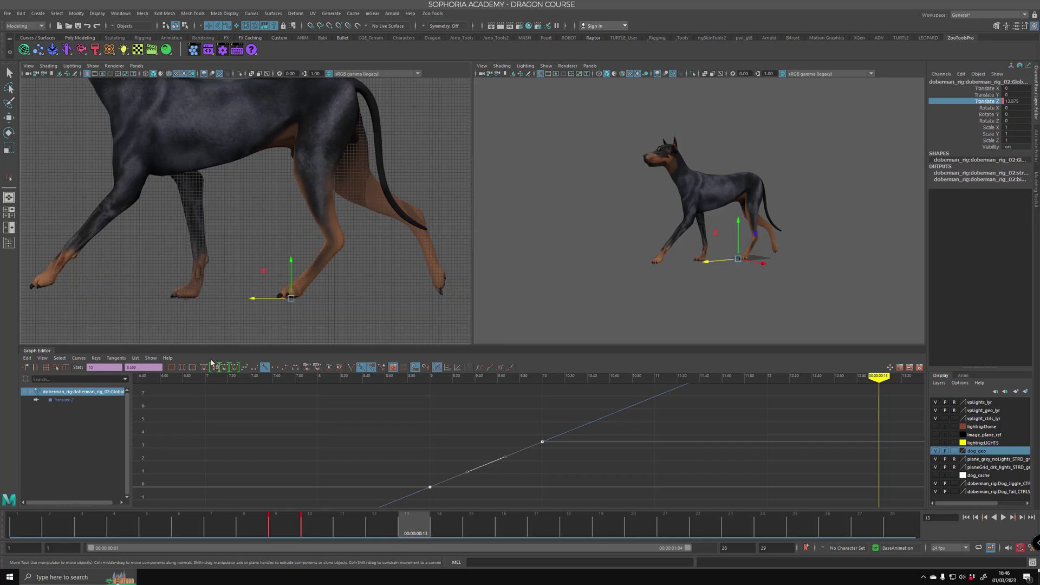
- At frame 14, frame the planted back paw in the side view, show the control curves and select the left back foot control
drag(393, 525, 445, 526)
alt+right_drag(238, 283, 363, 305)
alt+middle_drag(363, 304, 311, 187)
key(alt+1)
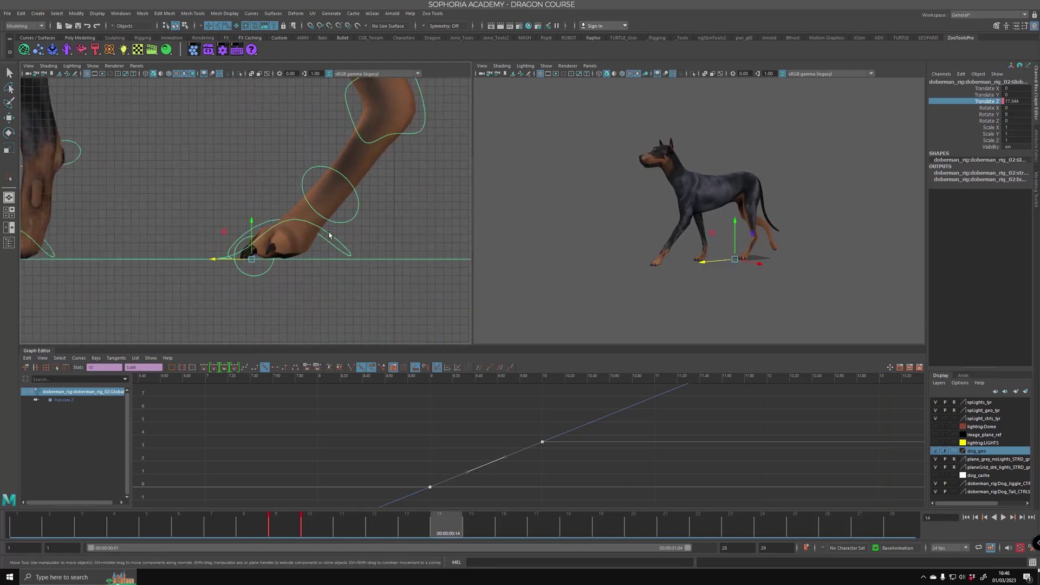
click(330, 234)
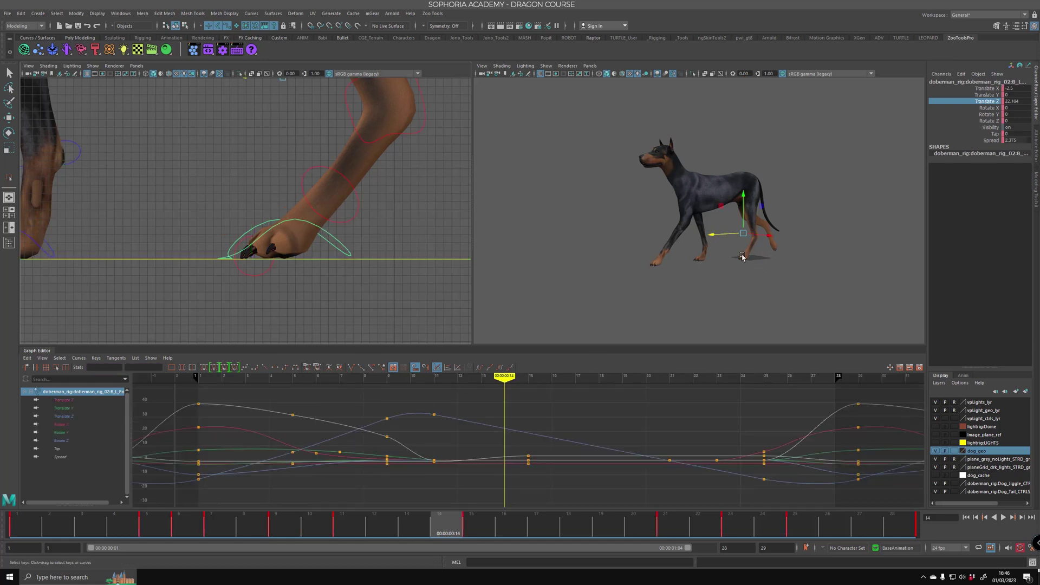
- Isolate the left back foot's Translate Z curve in the Graph Editor, showing several repeats of the cycle
click(72, 416)
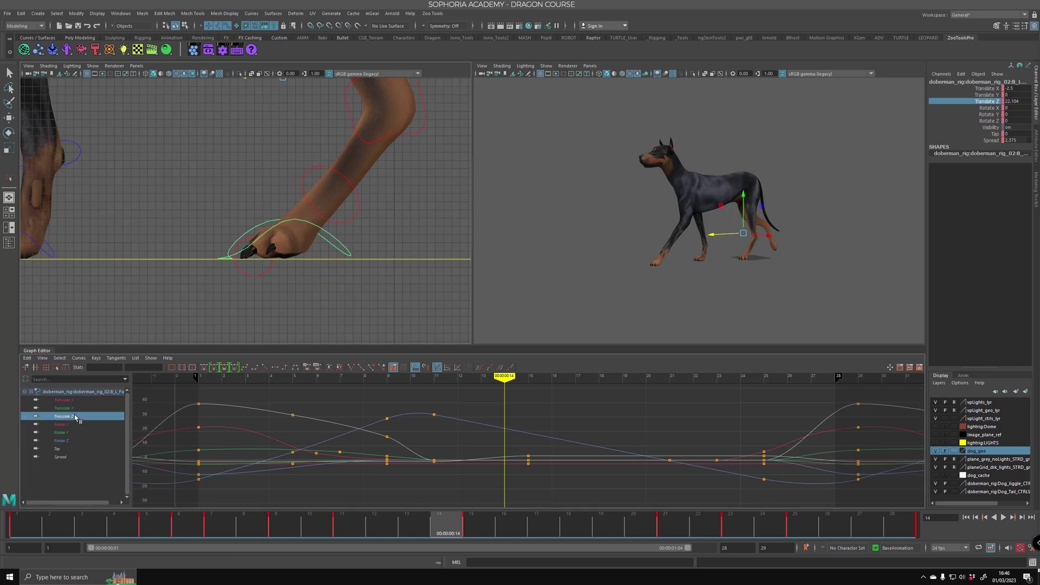
alt+shift+right_drag(594, 437, 569, 436)
alt+middle_drag(569, 437, 532, 442)
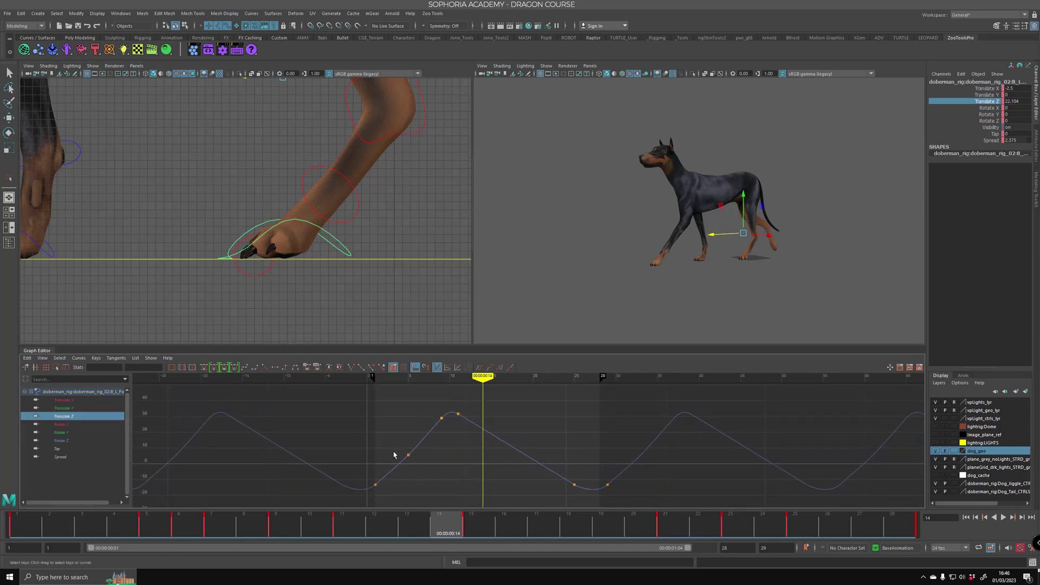
- Examine the dog's back legs from several angles in the perspective view at frame 14
alt+drag(660, 278, 701, 247)
scroll(701, 246, up, 5)
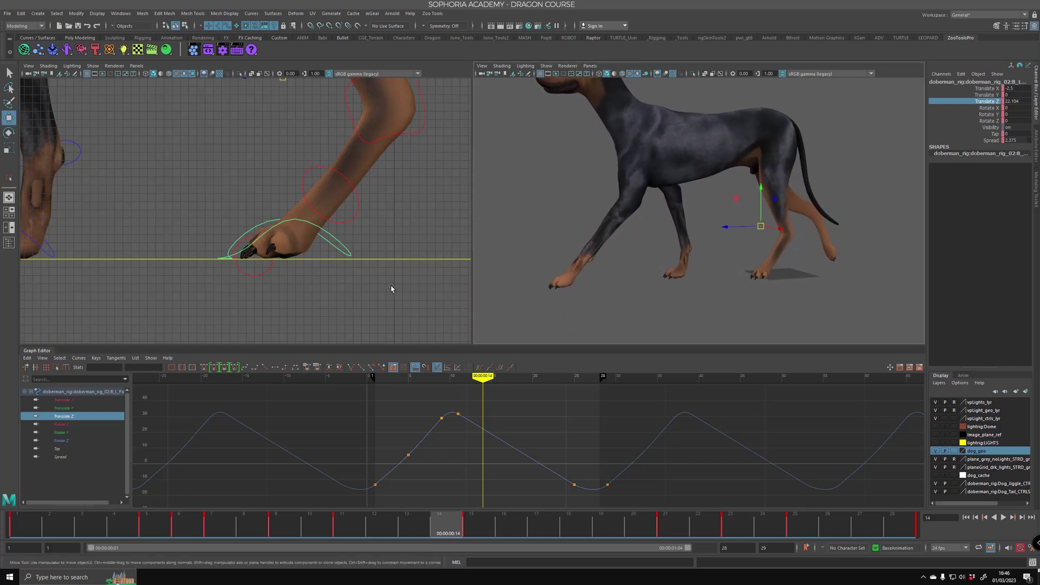
click(124, 51)
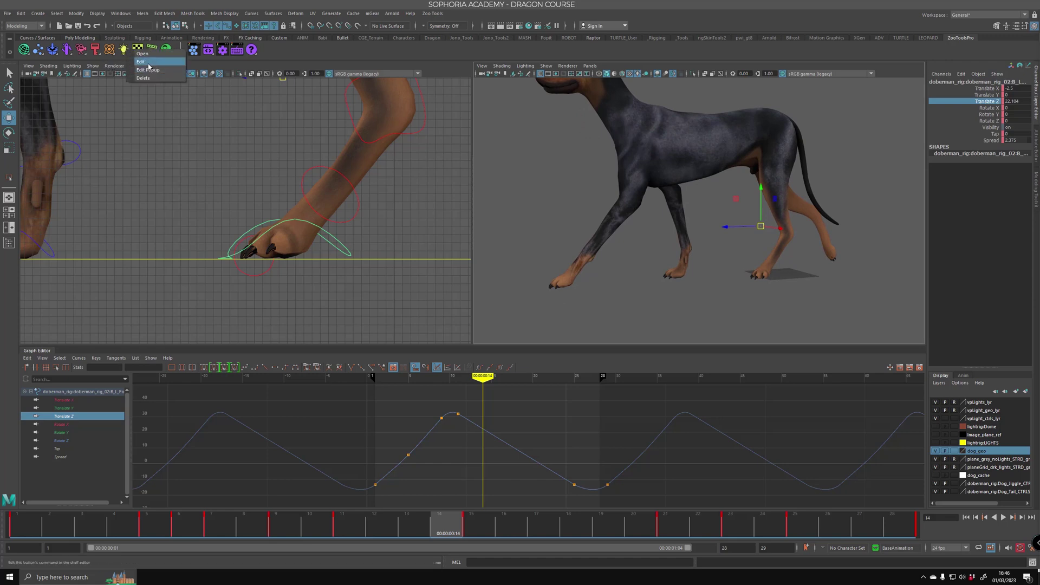
click(151, 108)
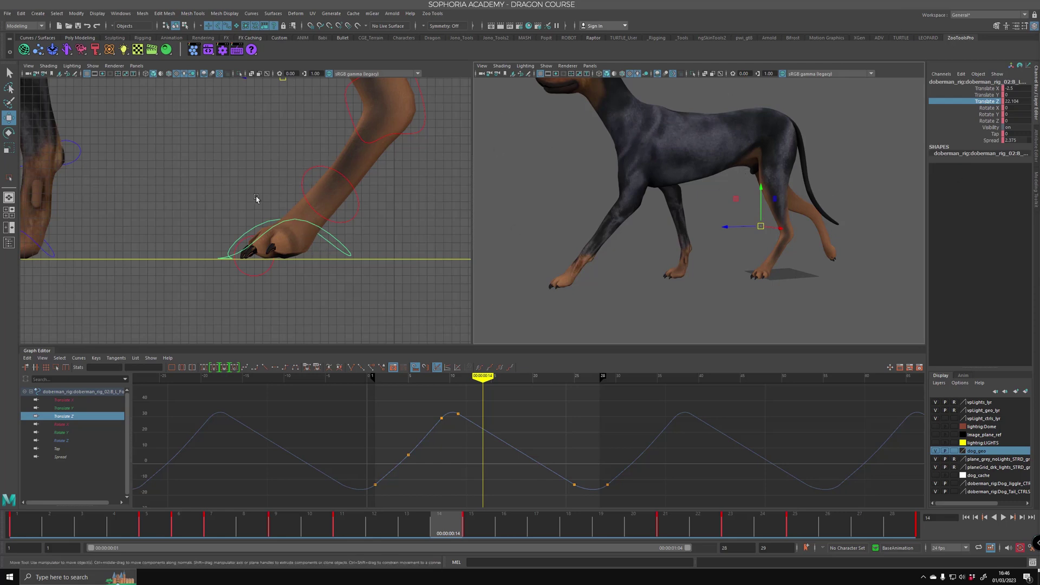
alt+drag(639, 226, 655, 227)
alt+middle_drag(781, 193, 754, 208)
alt+drag(755, 209, 726, 223)
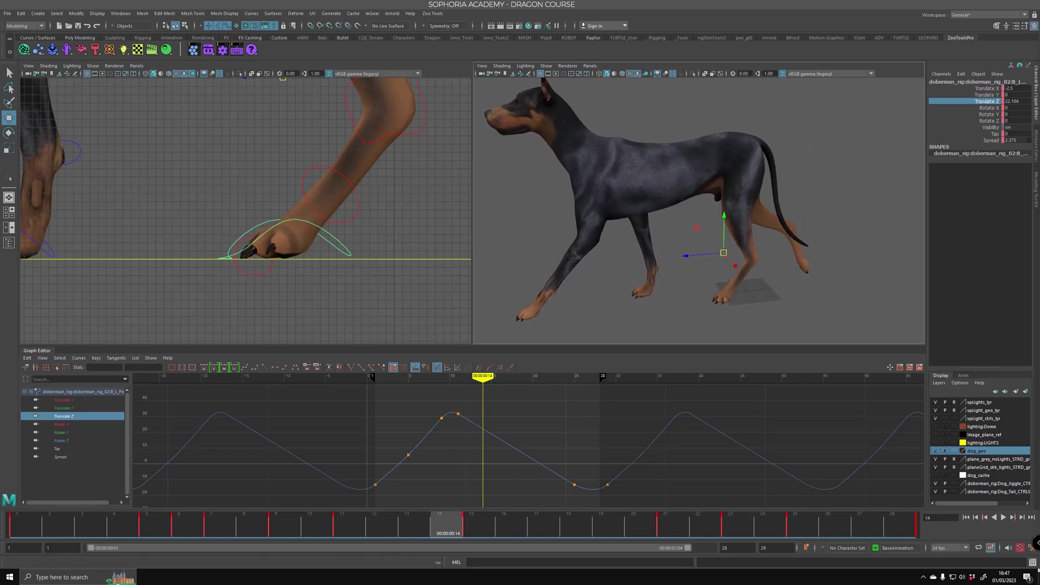
alt+middle_drag(528, 444, 528, 438)
alt+drag(638, 243, 683, 247)
alt+right_drag(682, 247, 818, 248)
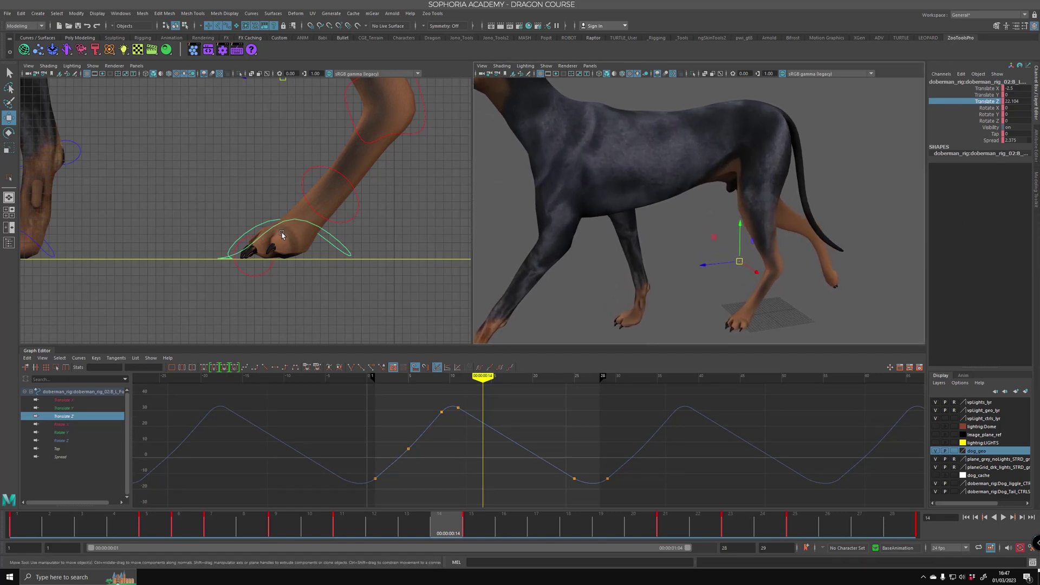
alt+drag(761, 254, 565, 273)
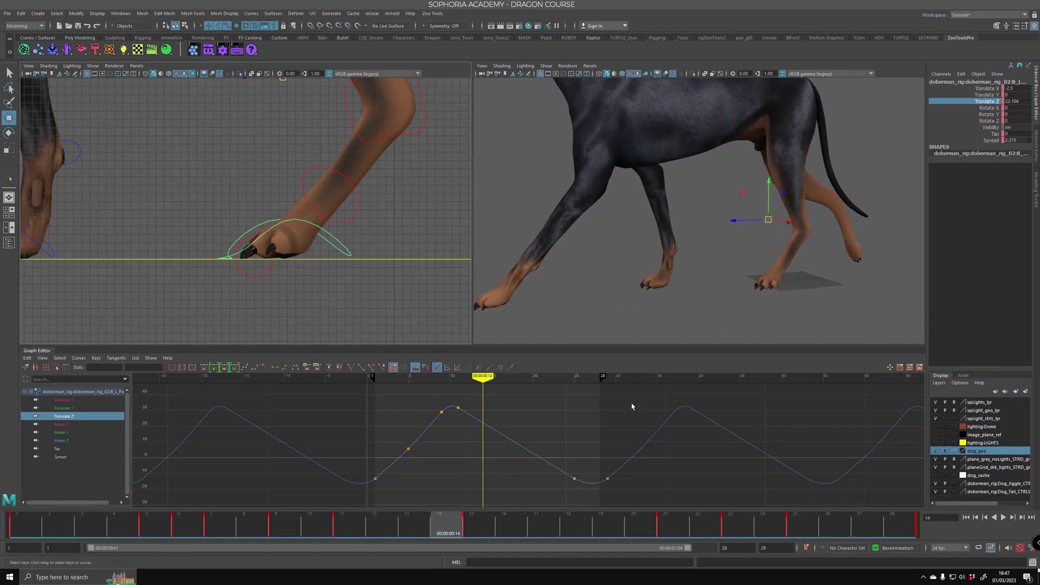
- Select all the left back foot's Translate Z keys with the Region Tool and scrub to frame 16 to check the planted paw
drag(631, 405, 332, 494)
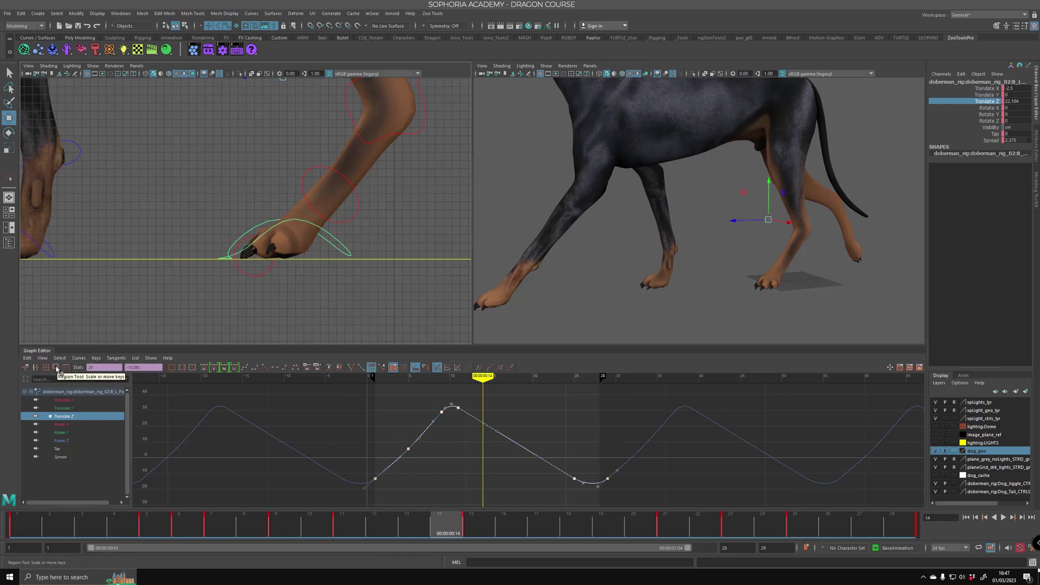
click(58, 368)
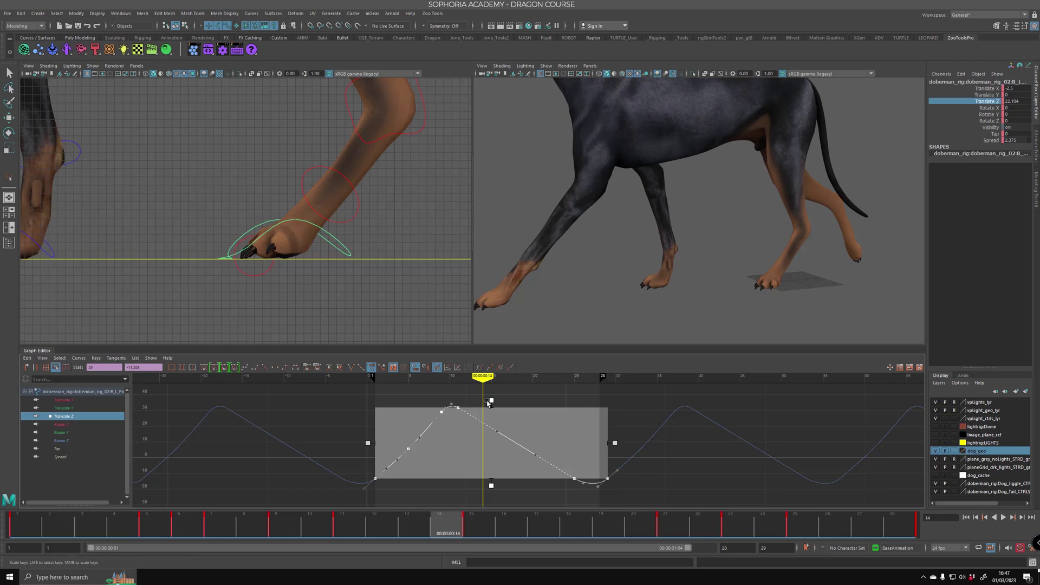
drag(416, 523, 504, 541)
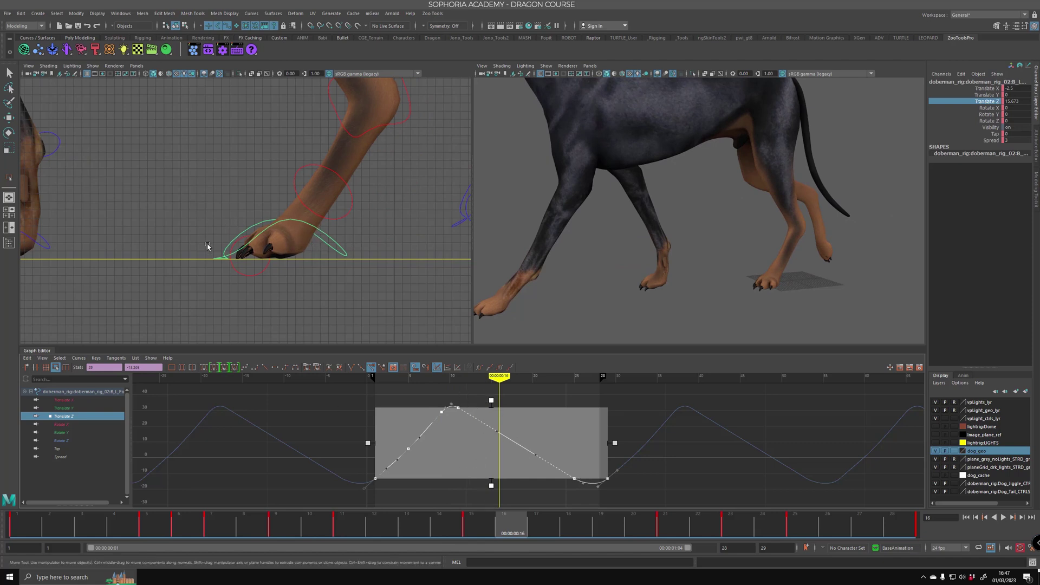
click(492, 401)
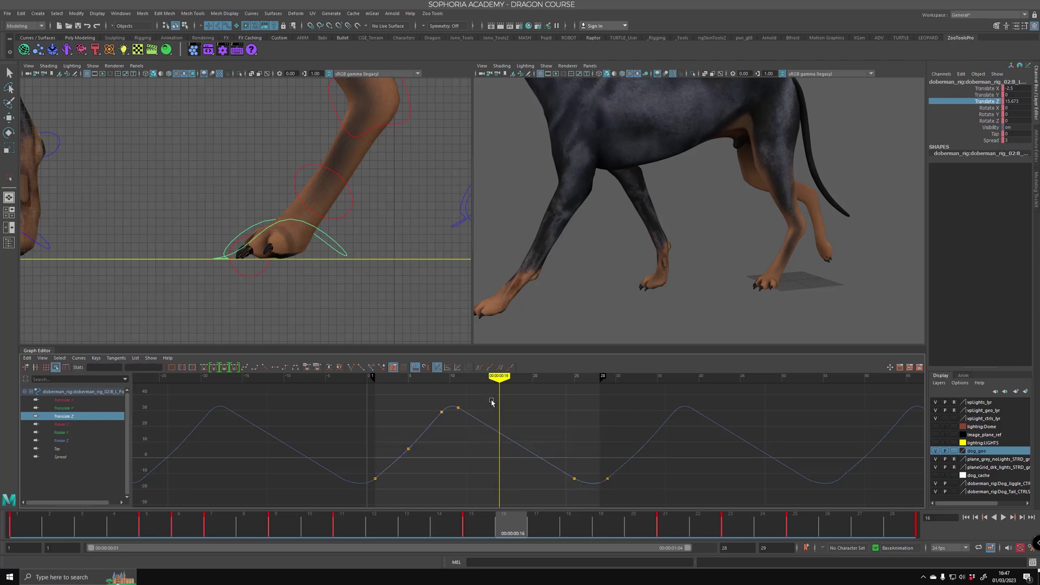
drag(616, 400, 371, 488)
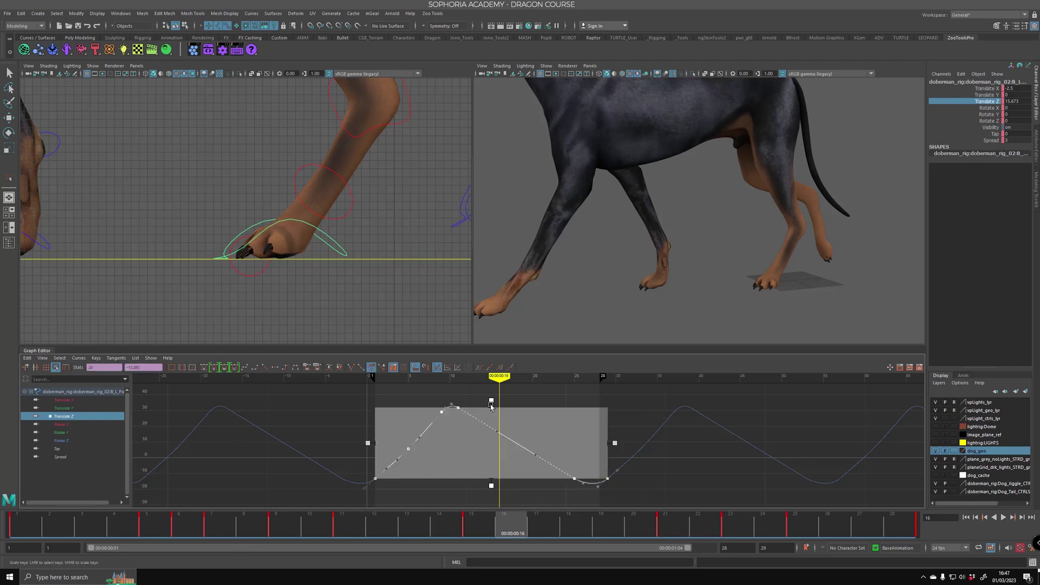
- Scale the left back foot's Translate Z keys up to a peak of about 37 and scrub around frame 17 to check sliding
drag(491, 401, 491, 392)
drag(507, 533, 530, 535)
scroll(481, 432, up, 4)
alt+middle_drag(481, 432, 566, 492)
middle_drag(540, 405, 539, 400)
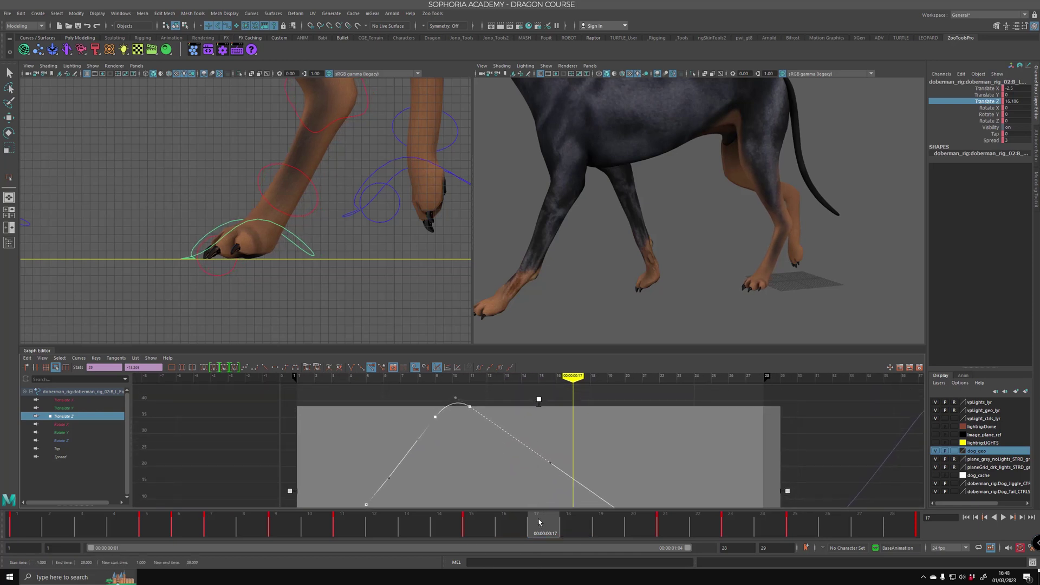
mouse_move(541, 526)
mouse_down()
mouse_move(512, 529)
mouse_move(542, 528)
mouse_up()
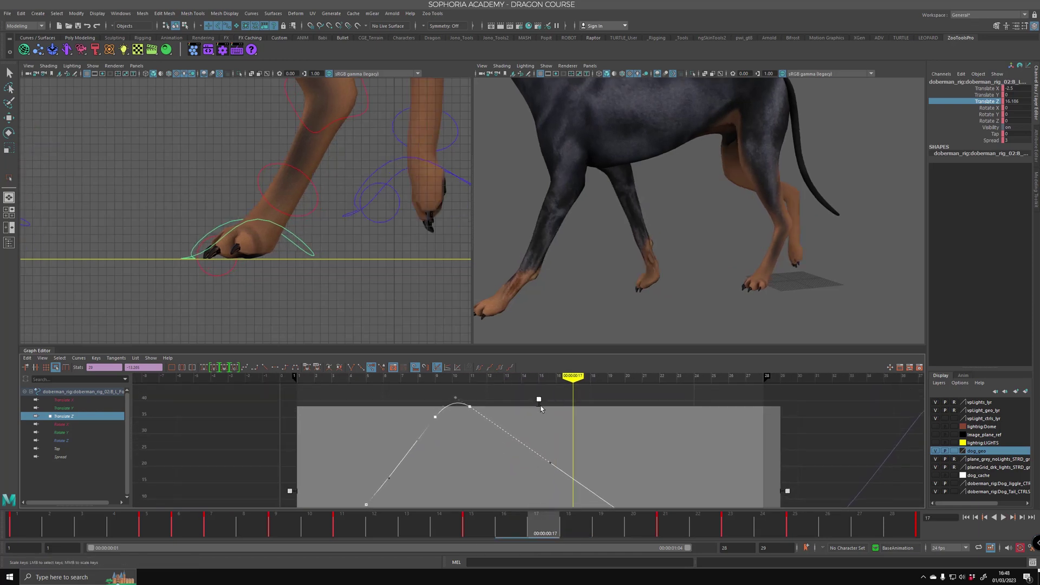
- Reduce the vertical scale of the Translate Z keys to a peak of about 32 and check the planted paw up close around frame 17
middle_drag(540, 406, 536, 395)
drag(522, 534, 541, 529)
middle_drag(536, 401, 533, 431)
mouse_move(534, 528)
mouse_down()
mouse_move(514, 536)
mouse_move(542, 524)
mouse_up()
alt+middle_drag(538, 446, 534, 406)
mouse_move(526, 532)
mouse_down()
mouse_move(518, 528)
mouse_move(534, 529)
mouse_up()
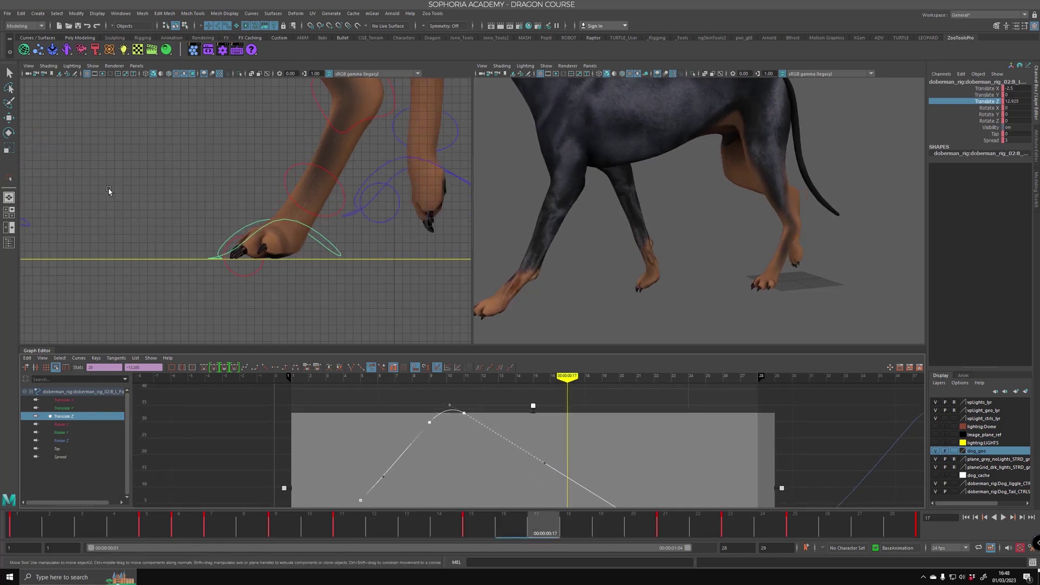
alt+right_drag(109, 197, 219, 267)
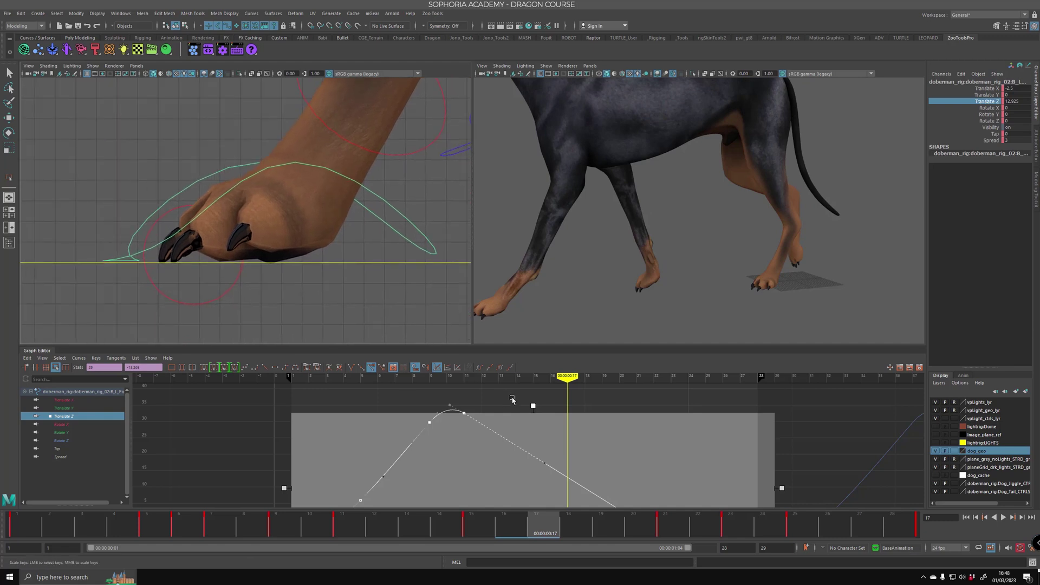
- Scale the left back foot's Translate Z keys up to a peak of about 34, checking paw sliding with playback and scrubbing
middle_drag(533, 406, 533, 399)
key(alt+v)
key(alt+v)
mouse_move(535, 540)
mouse_down()
mouse_move(512, 540)
mouse_move(542, 540)
mouse_up()
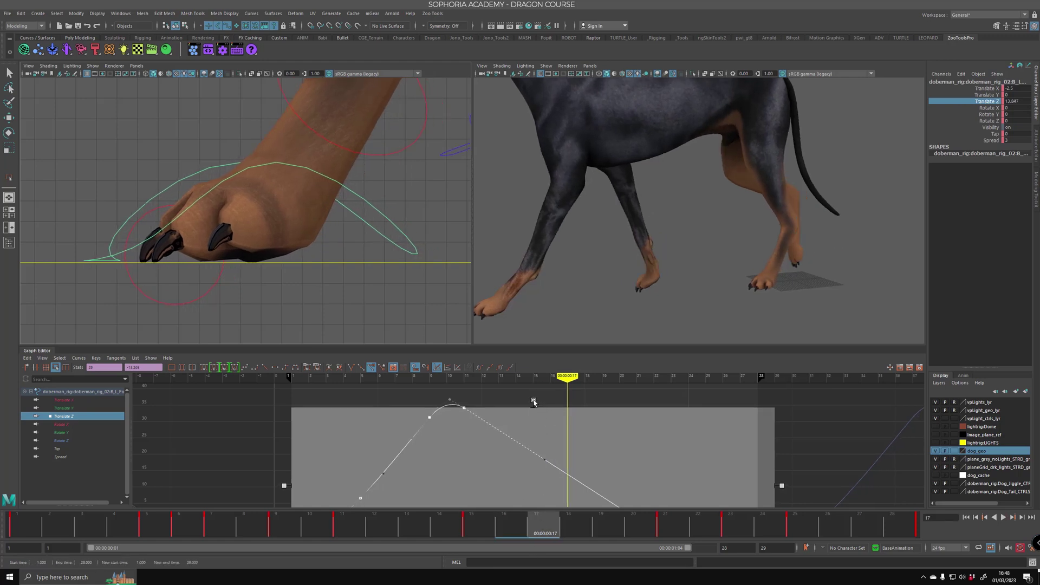
middle_drag(533, 402, 533, 399)
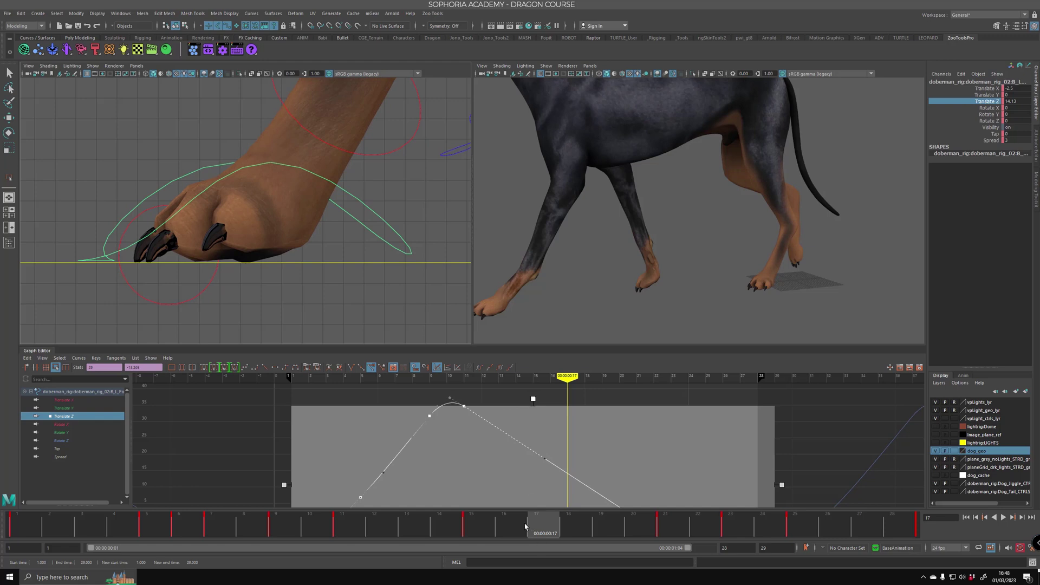
key(alt+v)
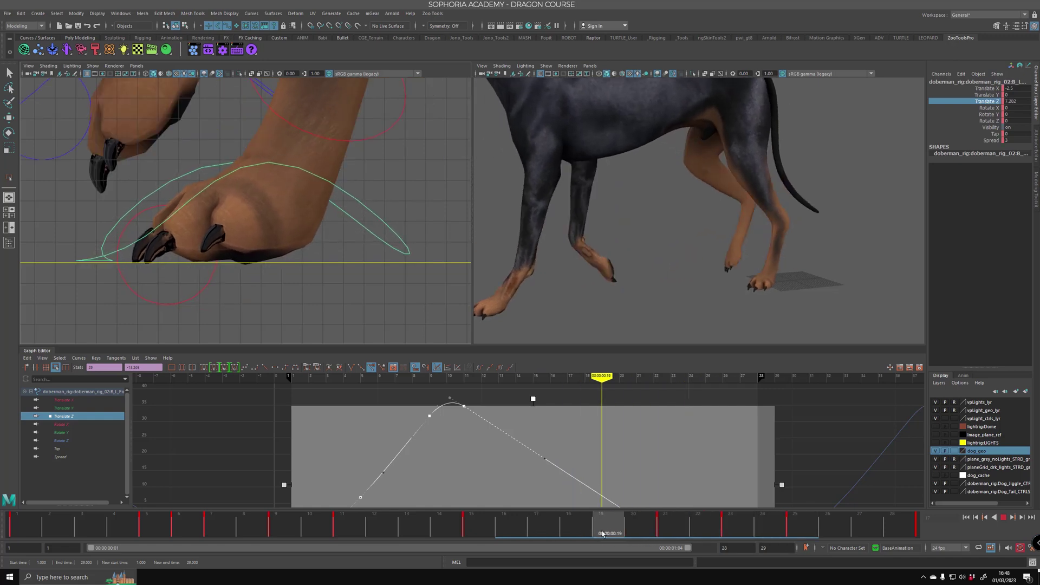
- Fine-tune the lower end of the left back foot's Translate Z key region and scrub through frame 21 to check the paw
alt+middle_drag(603, 478, 575, 385)
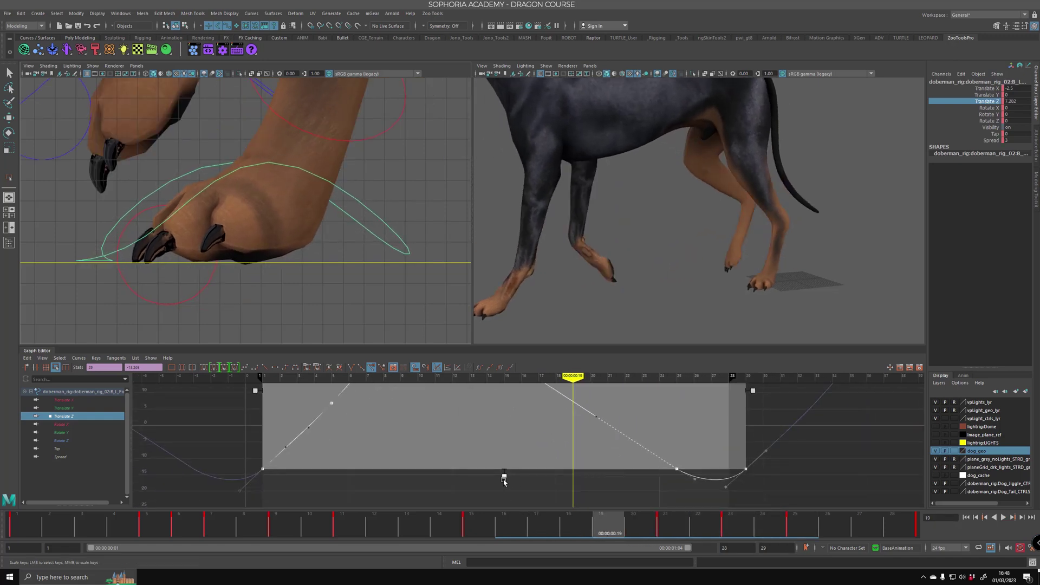
drag(503, 479, 506, 478)
mouse_move(589, 534)
mouse_down()
mouse_move(583, 526)
mouse_move(593, 523)
mouse_move(738, 528)
mouse_move(576, 528)
mouse_move(769, 528)
mouse_move(657, 534)
mouse_up()
- Select the right back foot control, isolate its Translate Z curve and select all its keys for region scaling
alt+drag(753, 270, 674, 267)
click(675, 266)
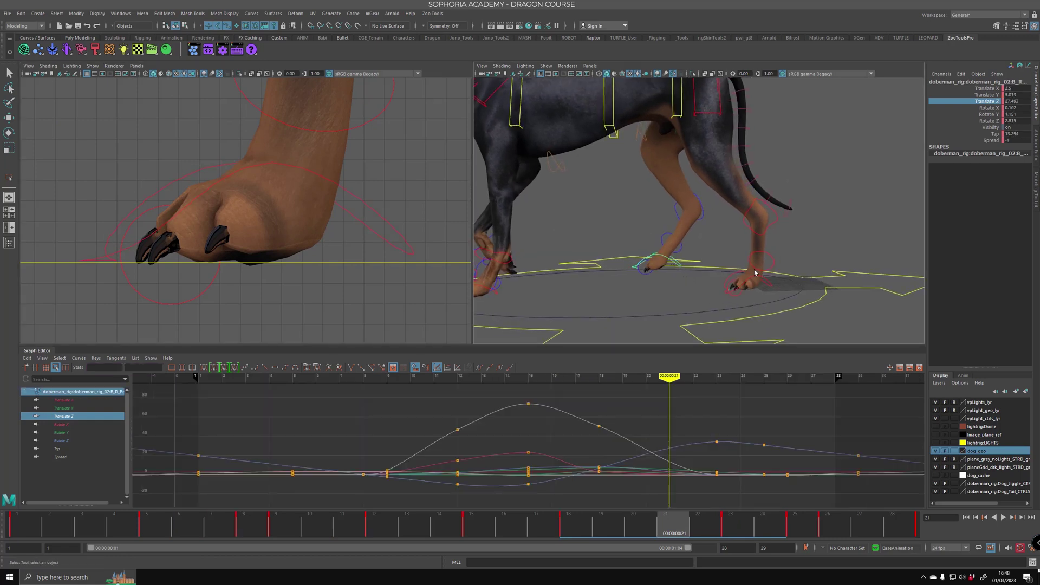
click(85, 416)
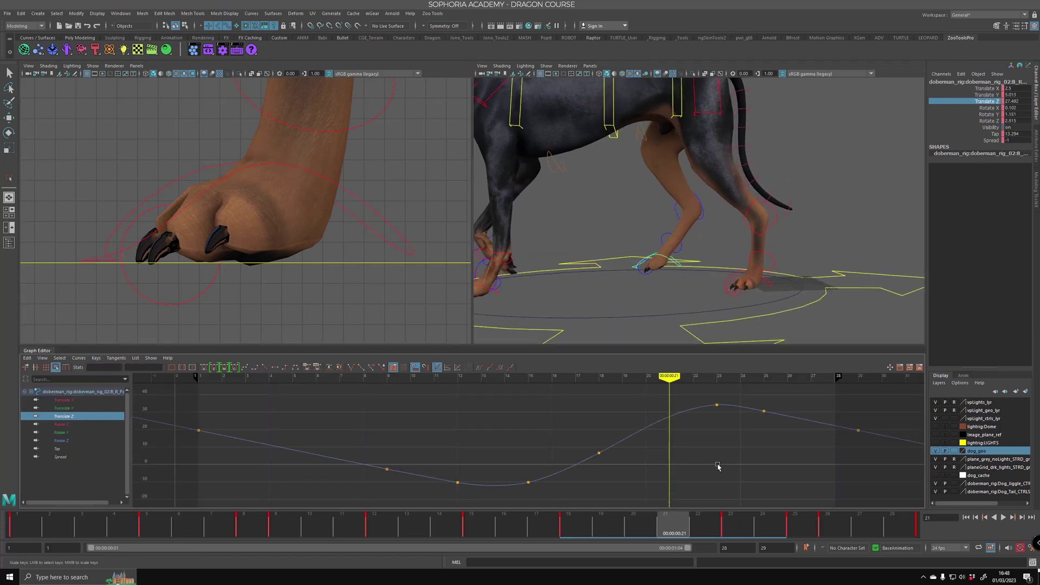
alt+shift+right_drag(711, 461, 487, 449)
drag(573, 429, 244, 505)
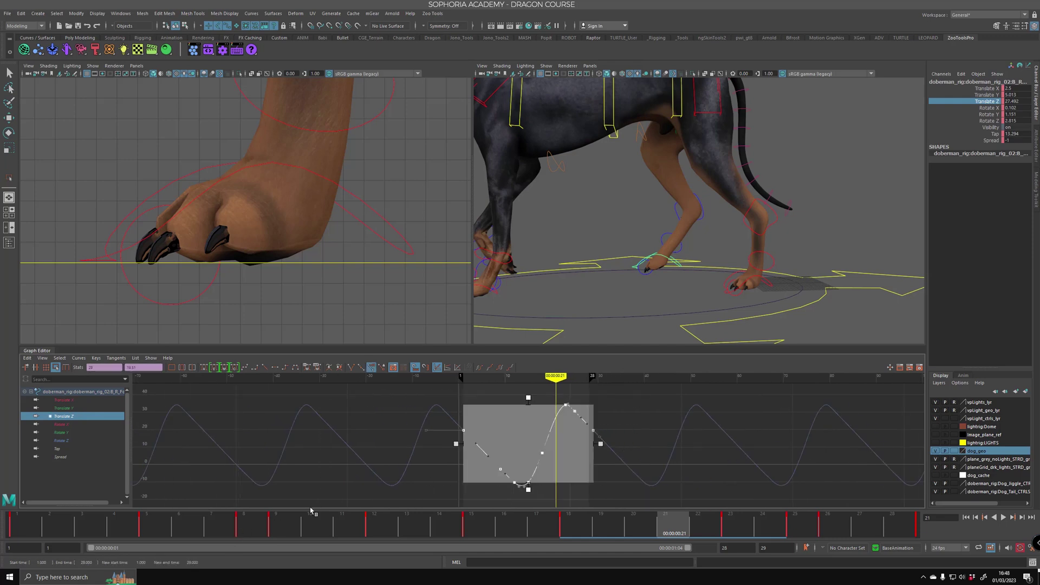
- Scrub to frame 28 and frame the right back paw in the side view
drag(620, 529, 891, 534)
key(f)
key(f)
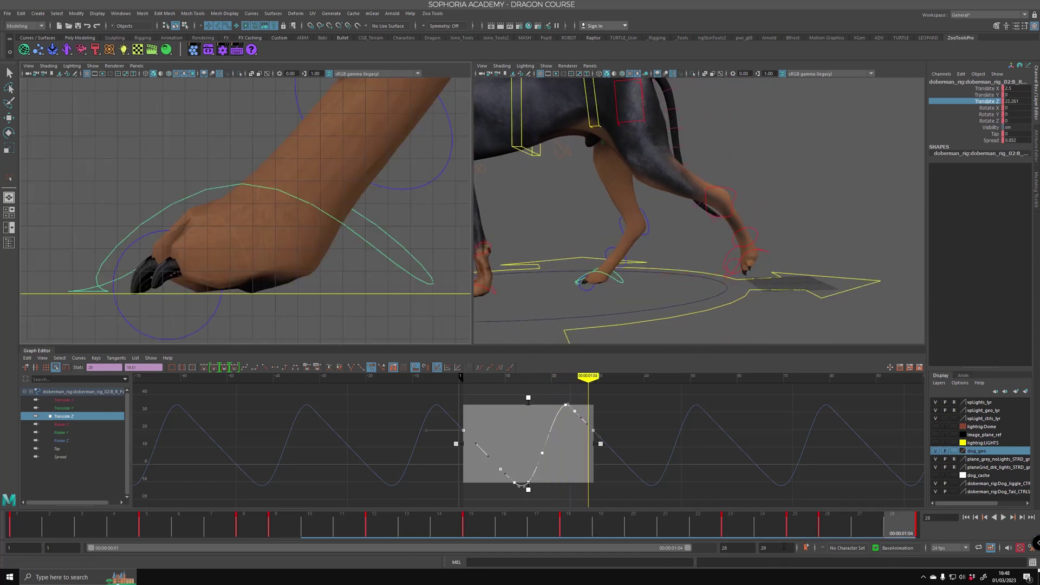
- Set the animation end to frame 100 and extend the playback range to cover frames 1 to 100
key(Return)
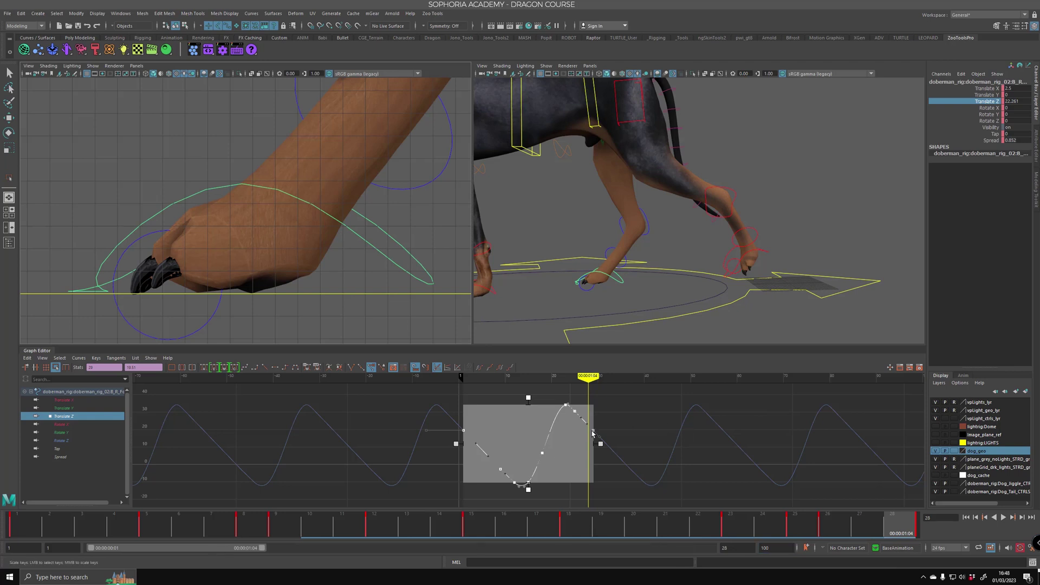
key(alt+v)
click(27, 521)
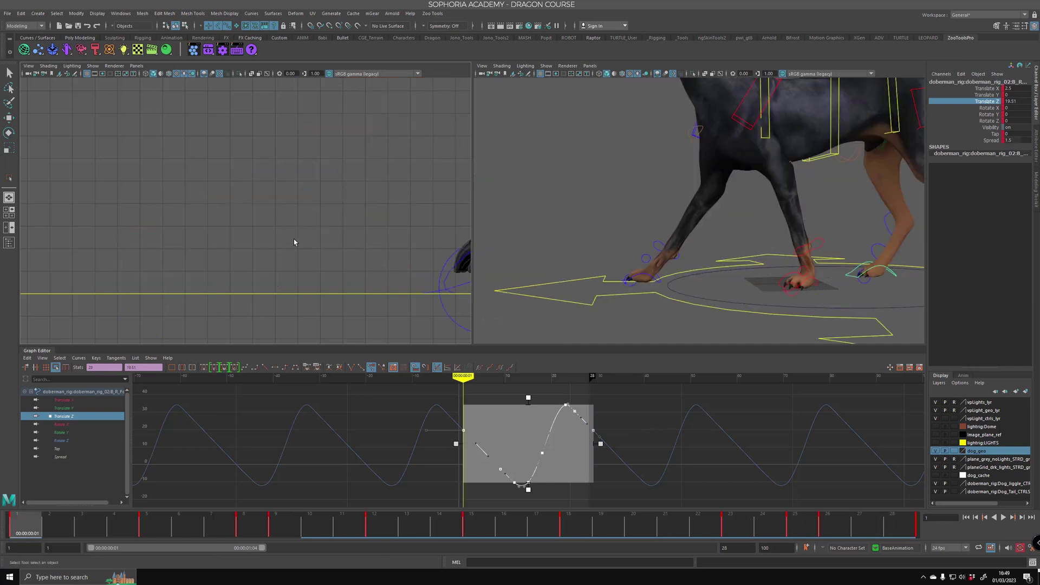
click(902, 522)
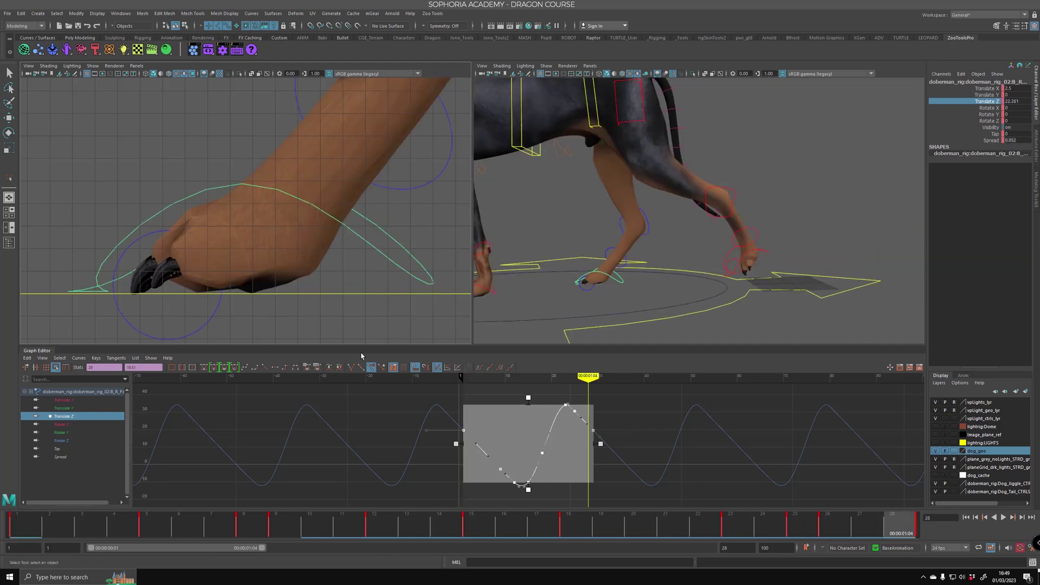
double_click(241, 547)
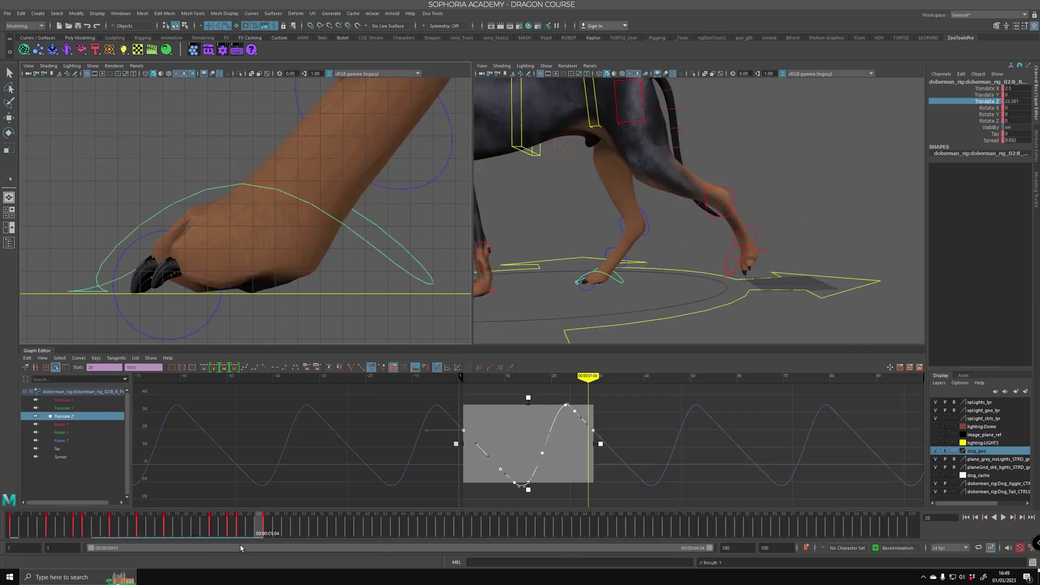
- Scrub and play from frame 28 to frame 31 to check the right back paw for sliding
drag(239, 529, 268, 529)
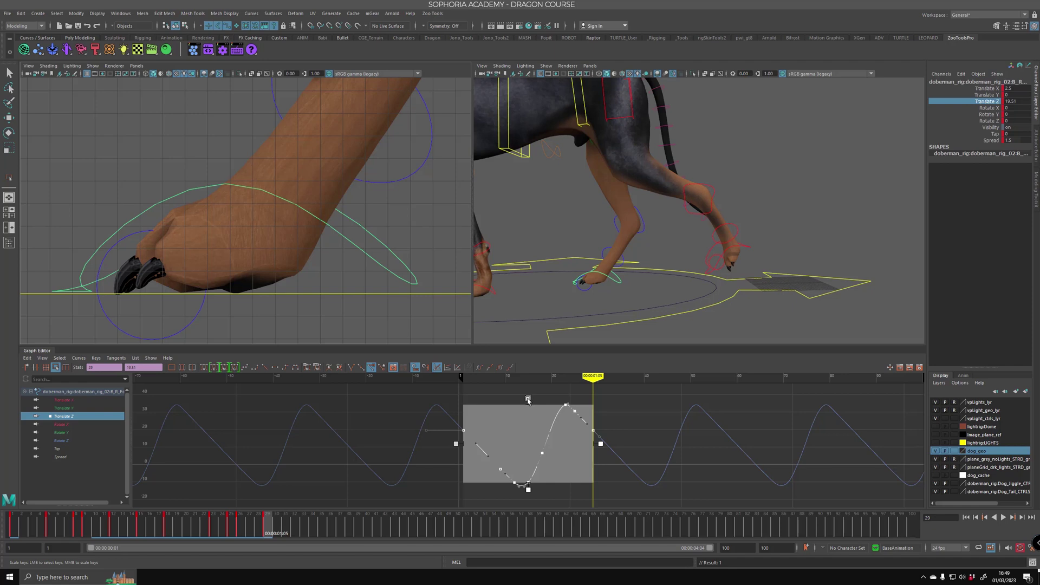
key(alt+v)
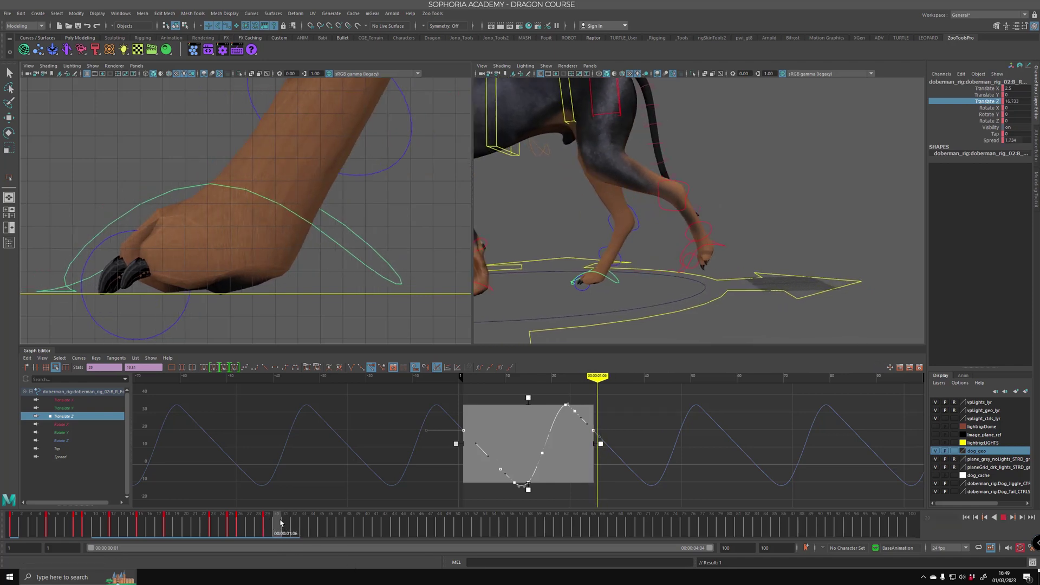
key(alt+v)
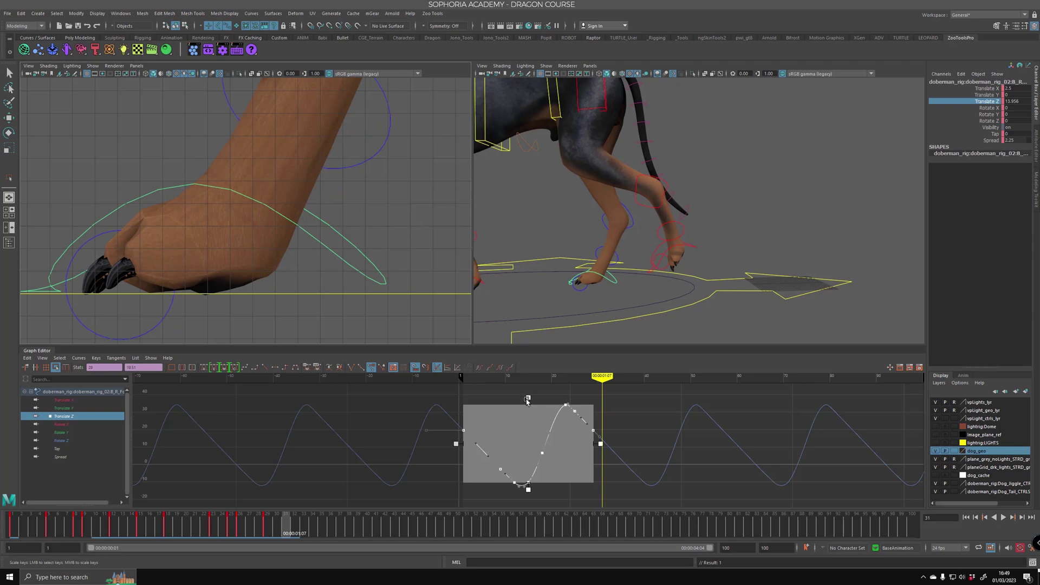
- Try scaling the right back foot's Translate Z keys from the upper edge of the region, scrub the result and undo the scaling
drag(528, 398, 528, 392)
drag(269, 529, 343, 530)
key(ctrl+z)
key(ctrl+z)
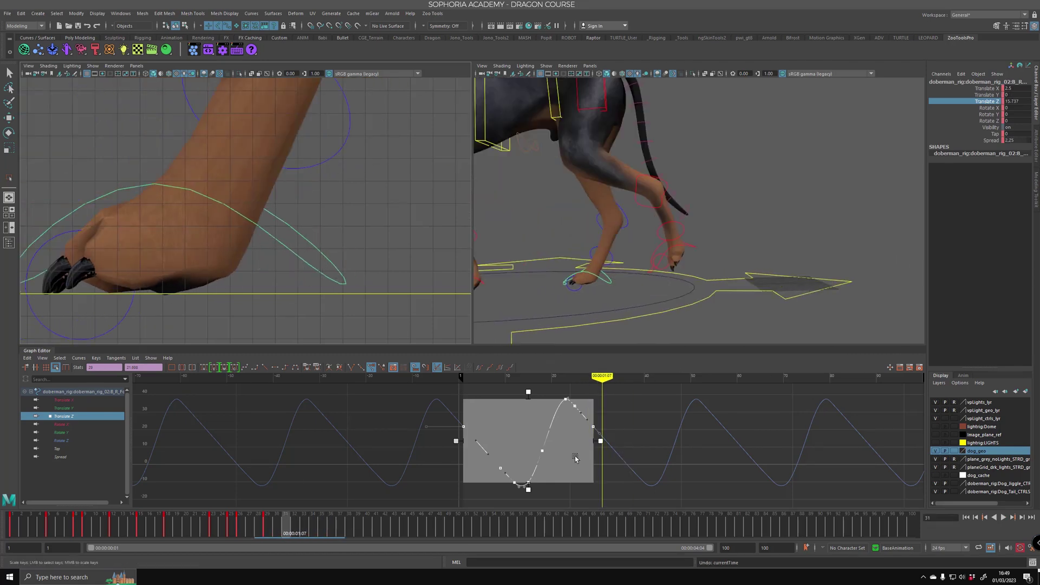
drag(528, 399, 529, 406)
mouse_move(290, 529)
mouse_down()
mouse_move(269, 529)
mouse_move(313, 530)
mouse_move(295, 529)
mouse_up()
key(ctrl+z)
key(ctrl+z)
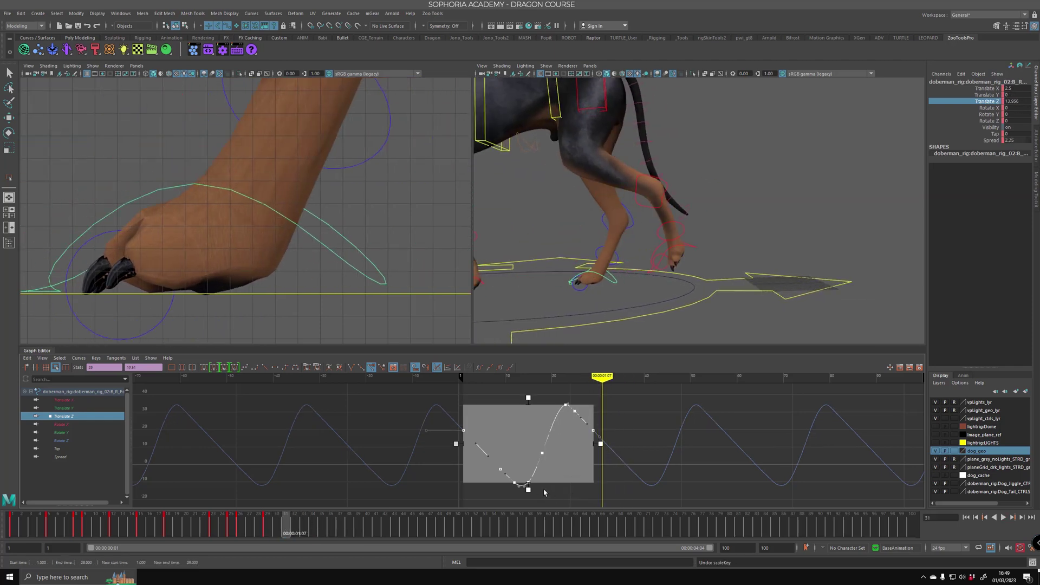
- Scale the right back foot's Translate Z keys downward from the lower edge of the region and check the planted paw for sliding
drag(528, 490, 531, 495)
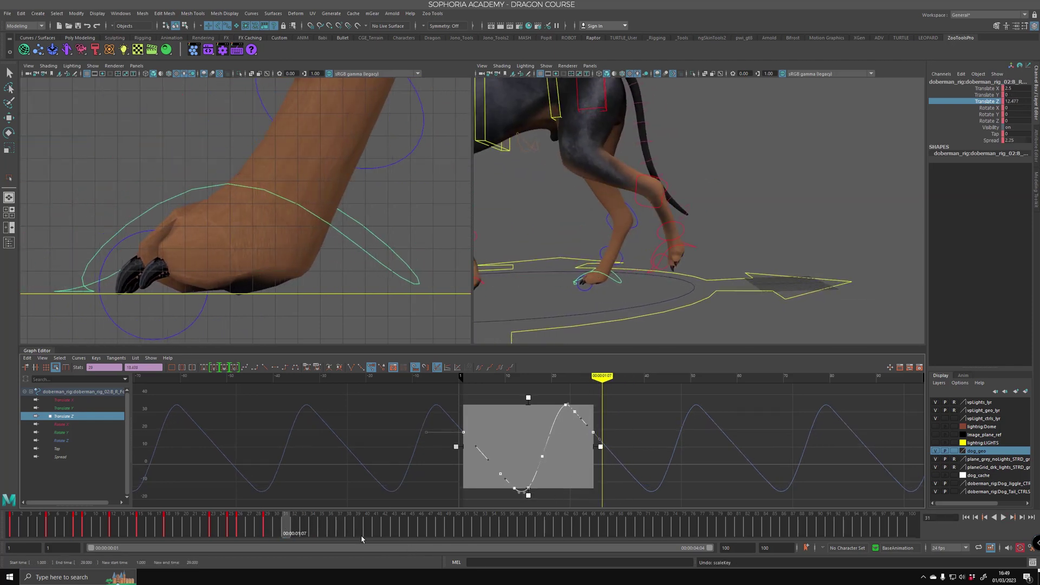
key(alt+v)
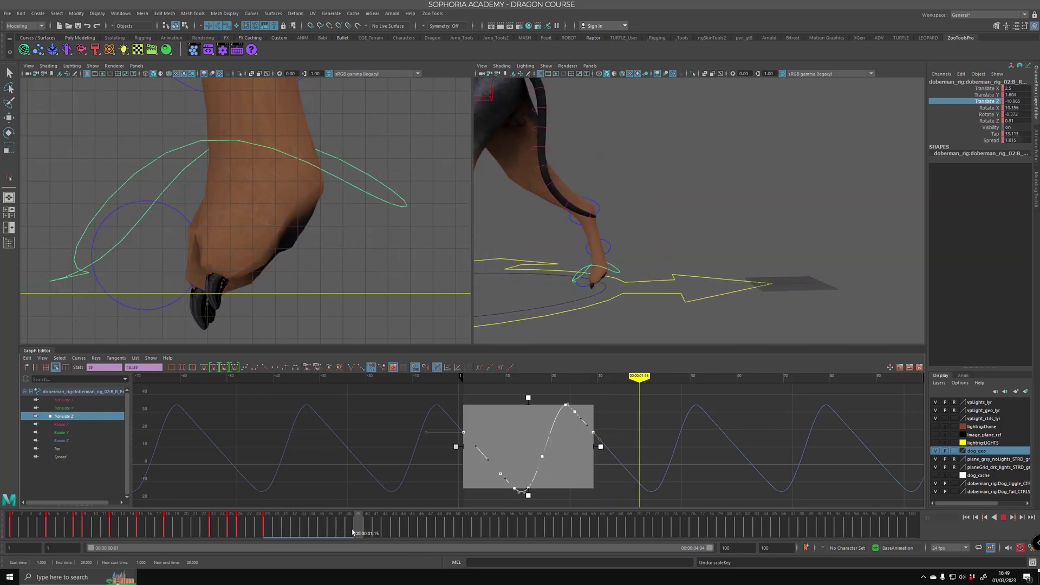
key(alt+v)
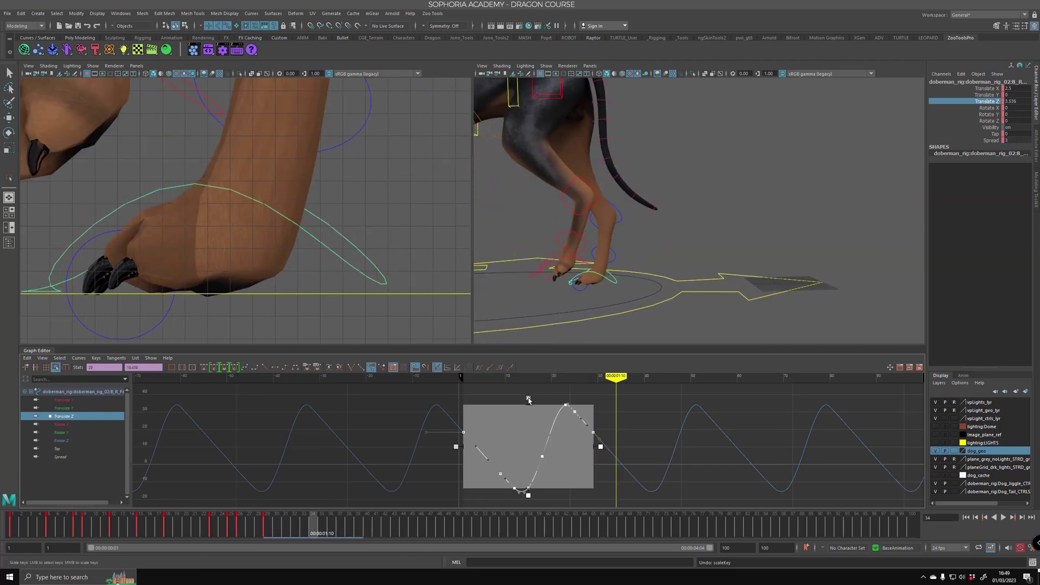
- Try stretching the right back foot's Translate Z keys upward in two stages, check the paw, and undo both scalings
drag(528, 400, 528, 392)
key(alt+v)
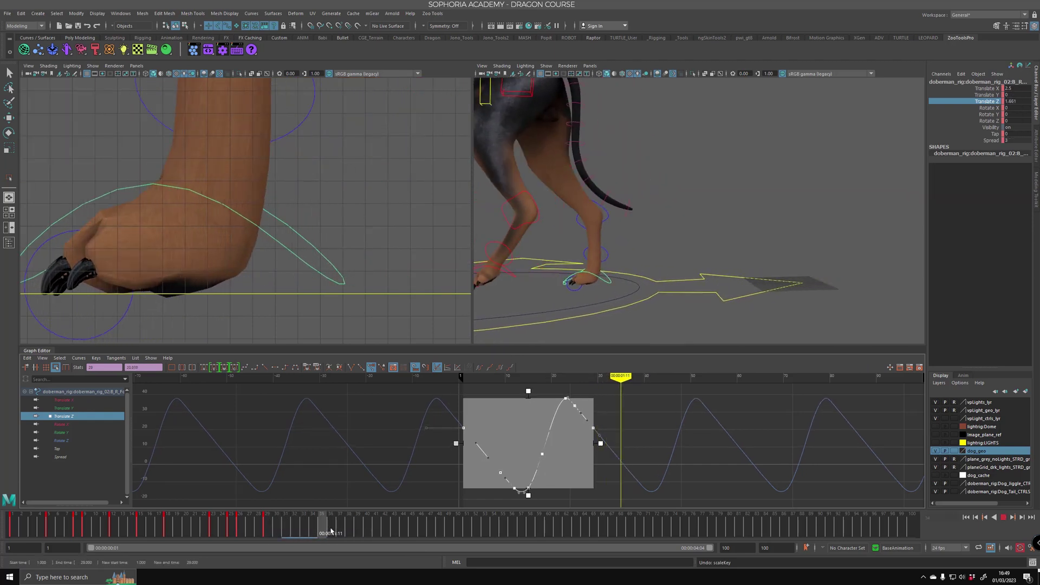
drag(332, 529, 340, 530)
alt+middle_drag(177, 286, 291, 291)
alt+right_drag(304, 290, 290, 293)
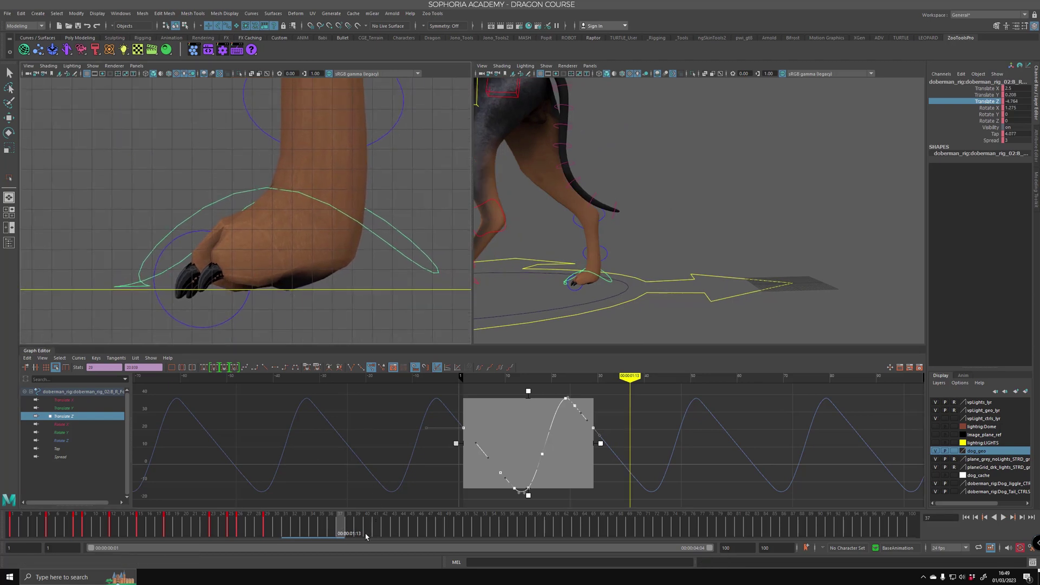
drag(528, 392, 528, 379)
drag(337, 530, 319, 528)
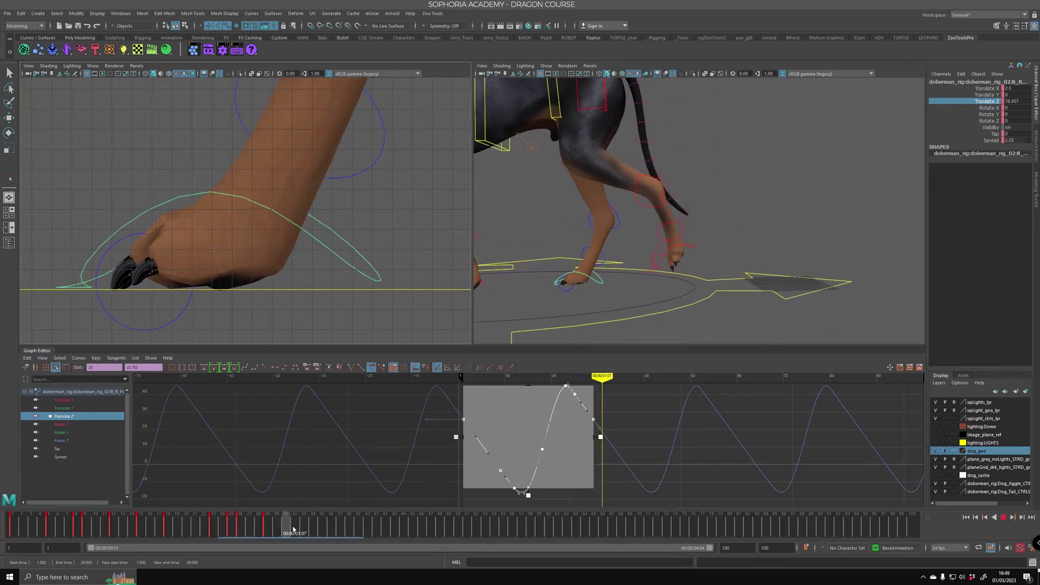
key(alt+v)
key(ctrl+z)
key(ctrl+z)
key(ctrl+z)
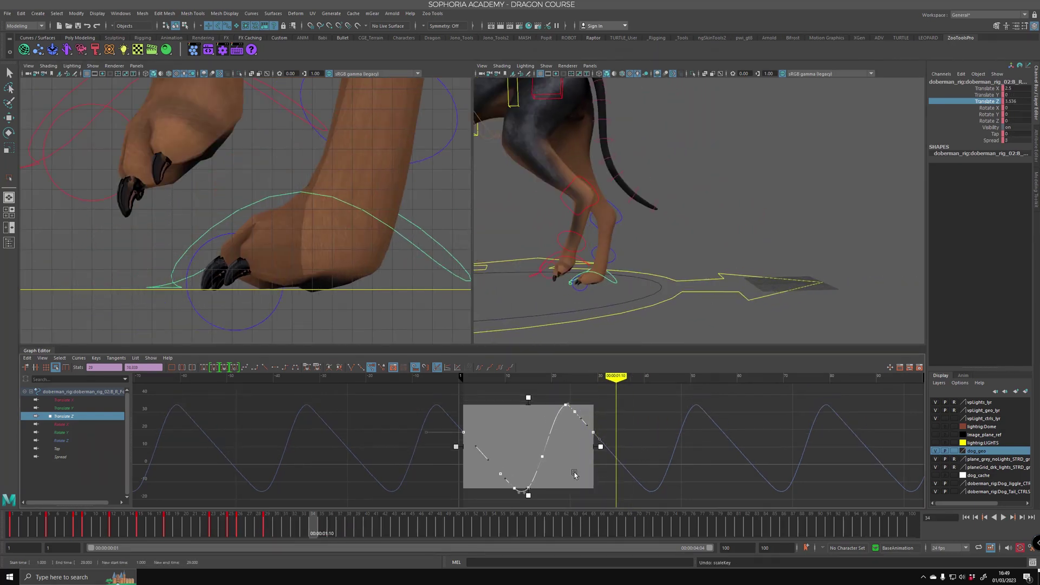
- Try compressing the right back foot's Translate Z keys from the lower edge of the region, check the paw and undo the scaling
drag(529, 498, 530, 487)
key(alt+v)
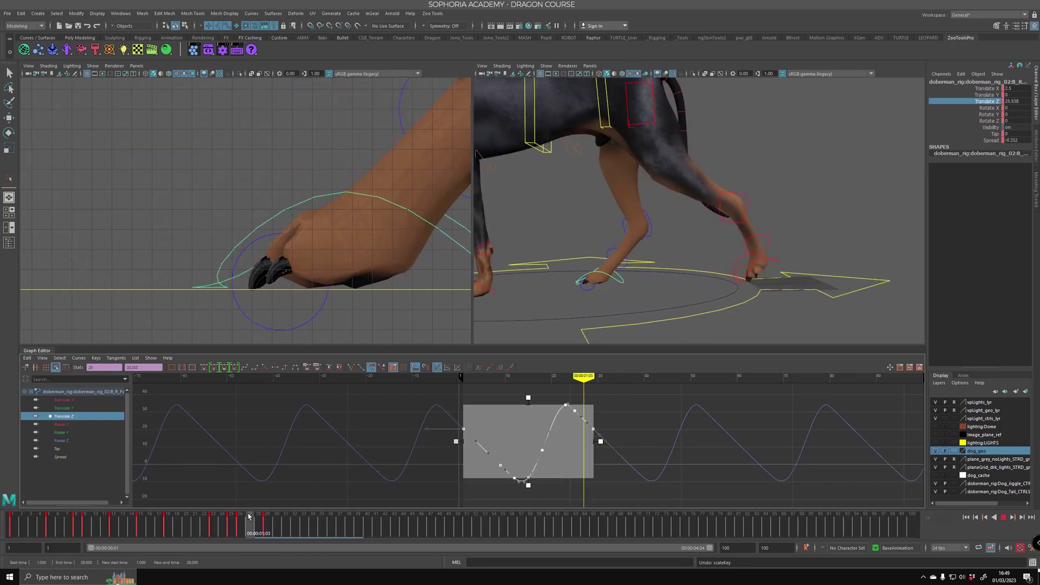
key(alt+v)
key(ctrl+z)
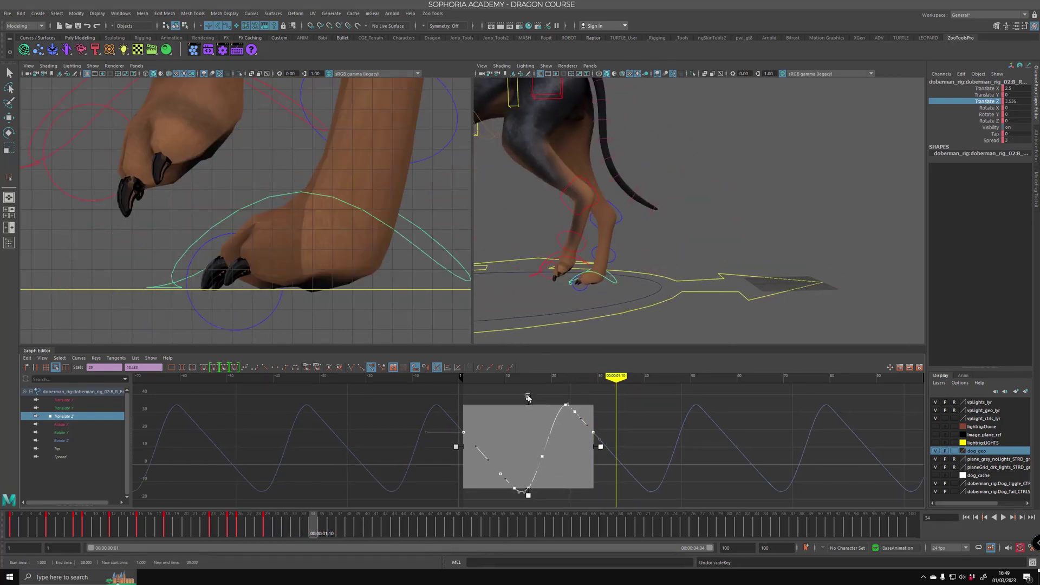
- Scale the right back foot's Translate Z keys upward from the upper edge, refine the scale slightly and check the planted paw for sliding
drag(528, 398, 528, 383)
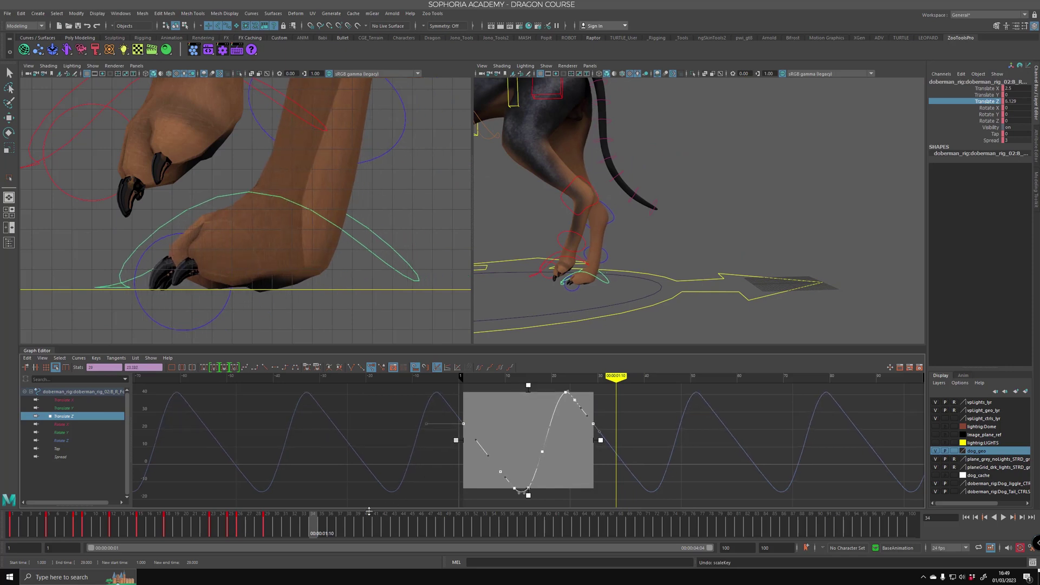
key(alt+v)
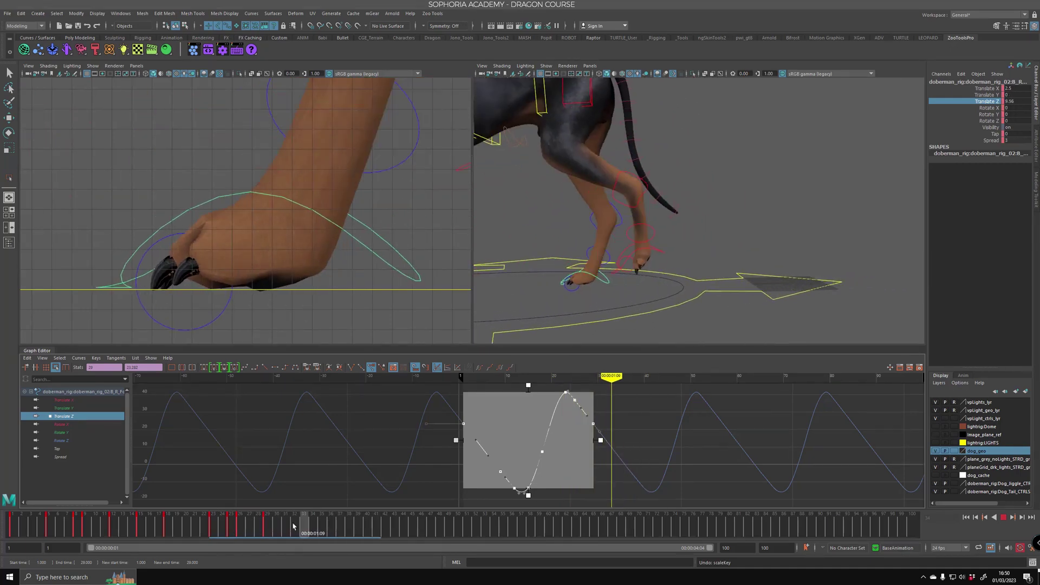
click(622, 375)
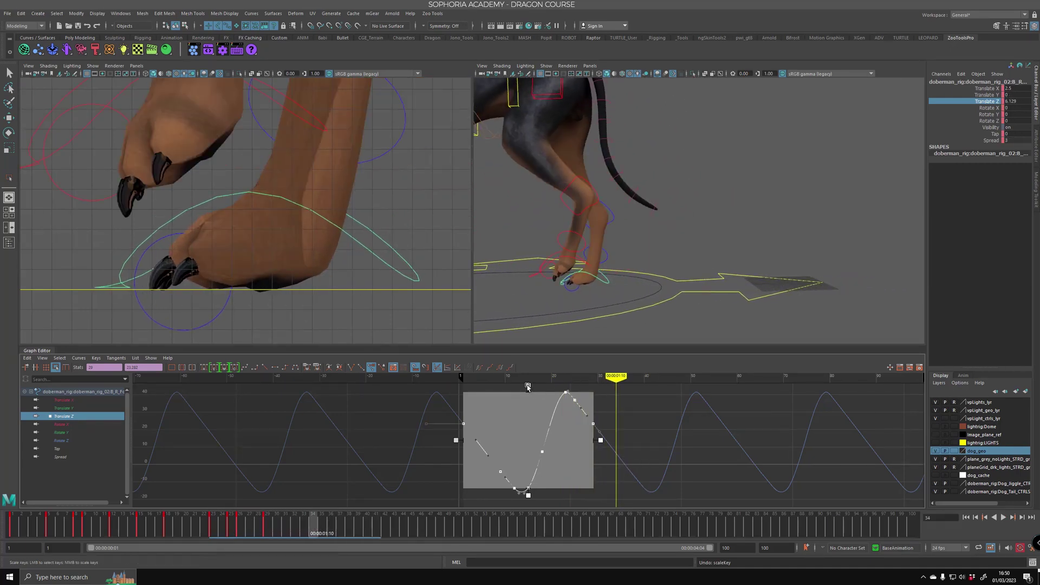
drag(527, 385, 526, 384)
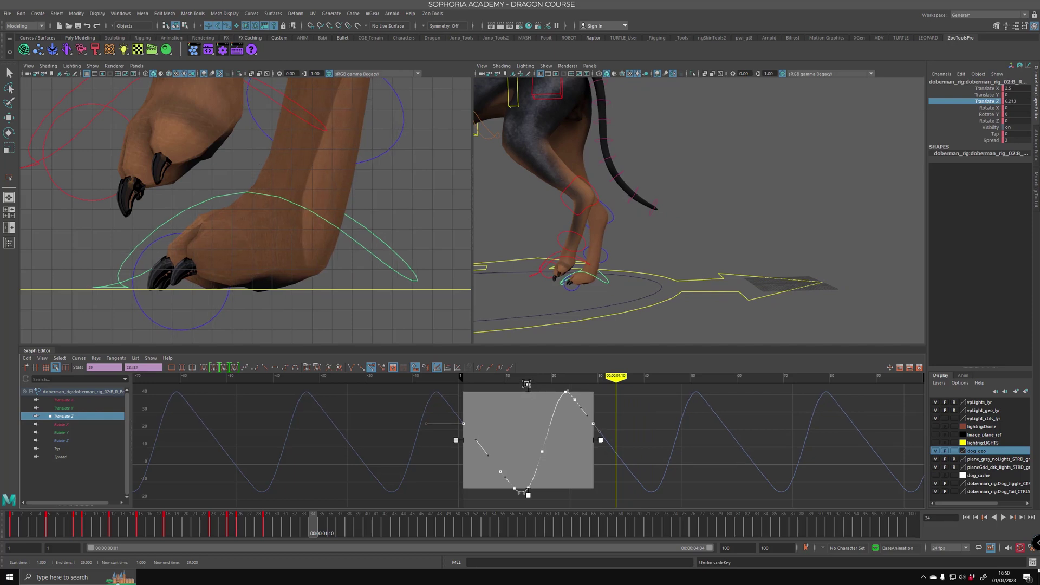
key(alt+v)
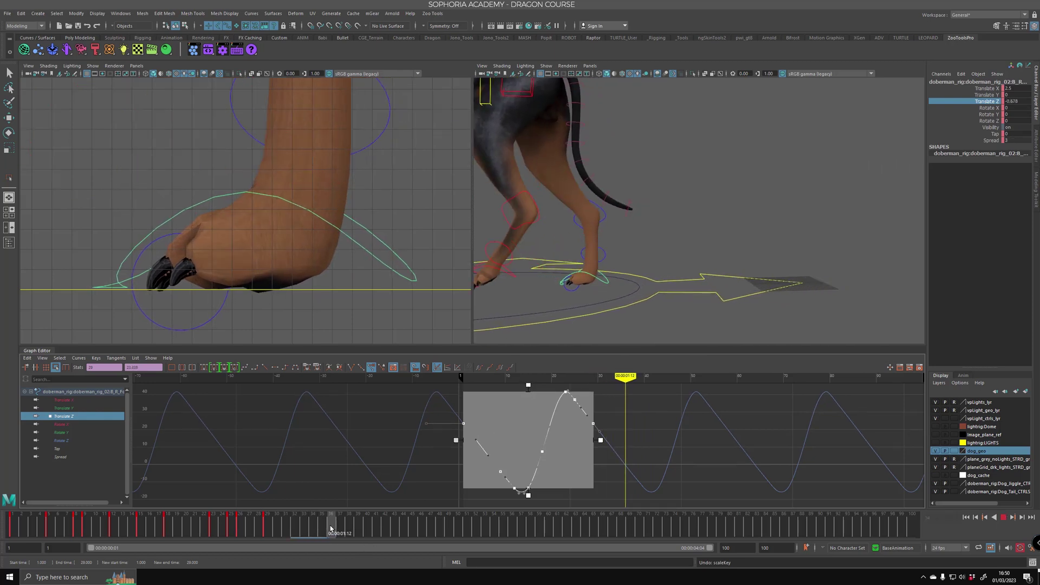
key(alt+v)
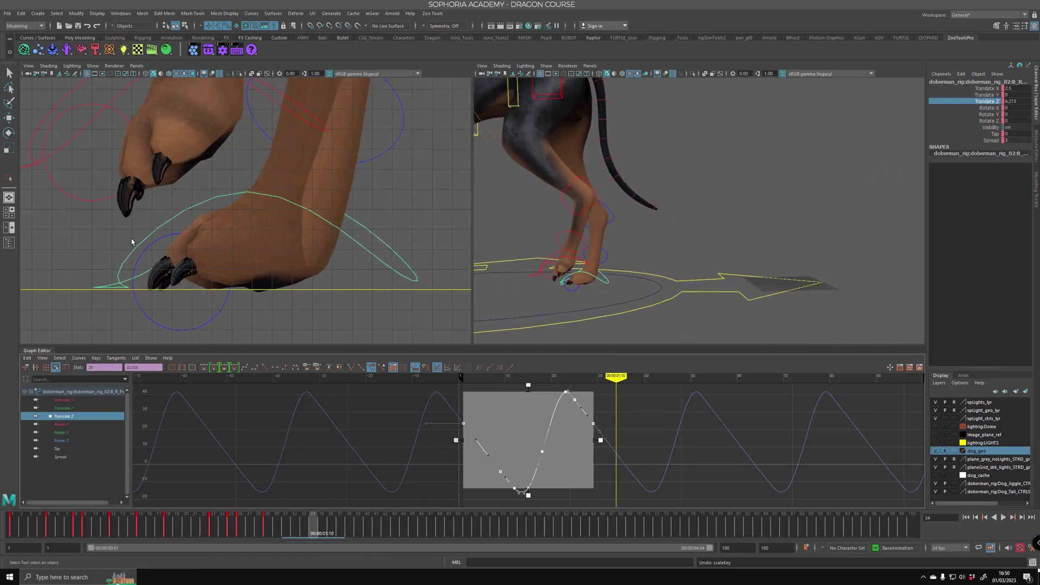
- Bring the front legs into the perspective view, select the left front foot control and isolate its Translate Z curve
alt+middle_drag(544, 230, 872, 239)
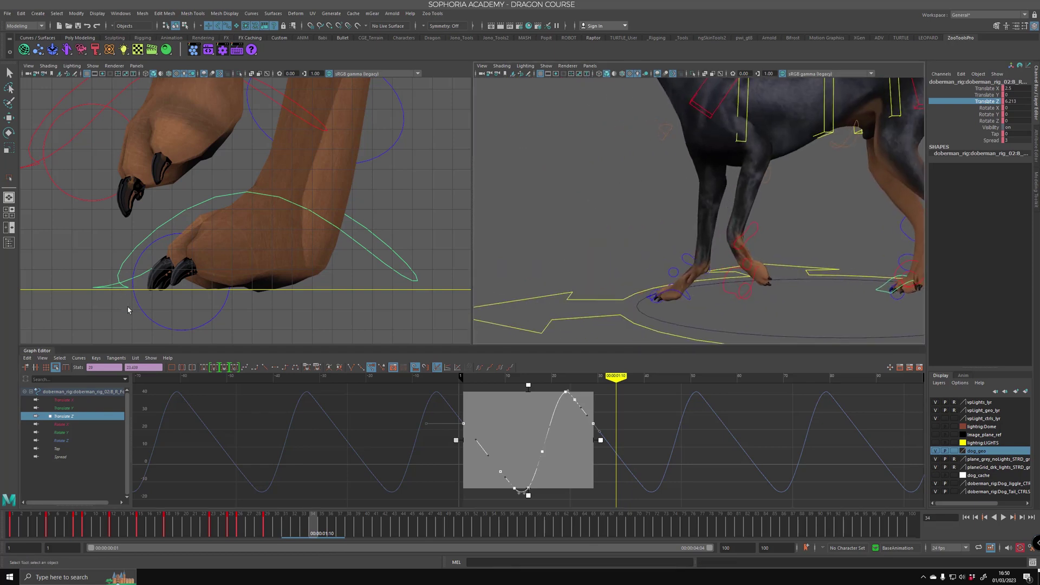
alt+drag(671, 284, 732, 272)
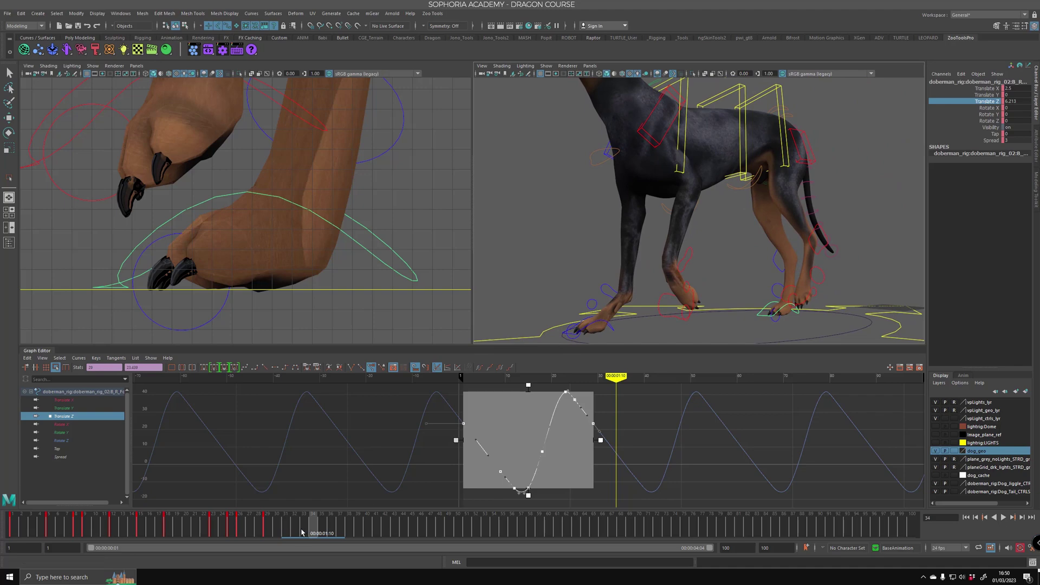
mouse_move(297, 532)
mouse_down()
mouse_move(375, 534)
mouse_move(294, 536)
mouse_move(348, 547)
mouse_move(358, 536)
mouse_move(258, 537)
mouse_move(316, 539)
mouse_up()
alt+drag(607, 256, 719, 300)
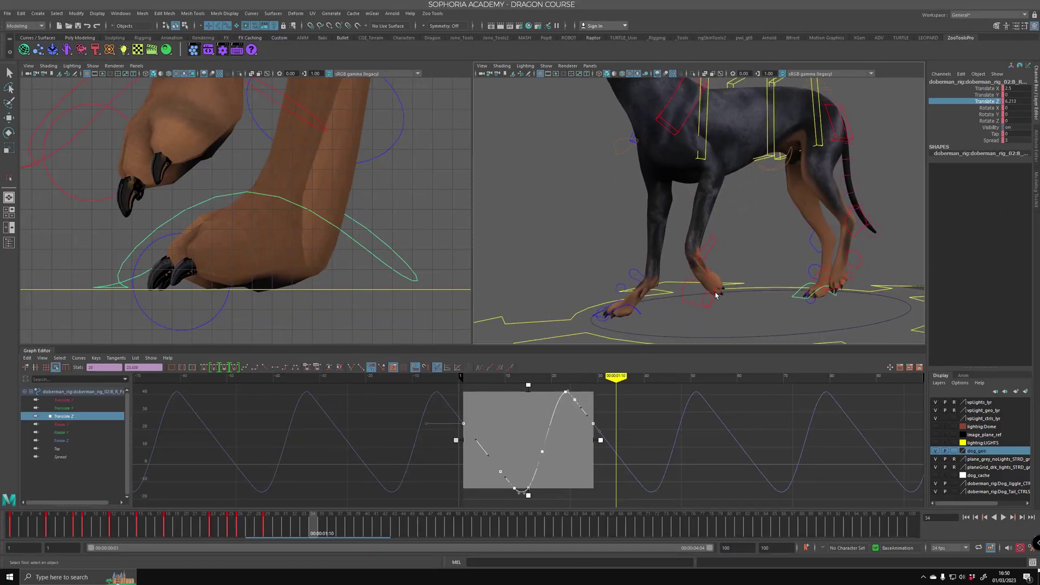
click(716, 295)
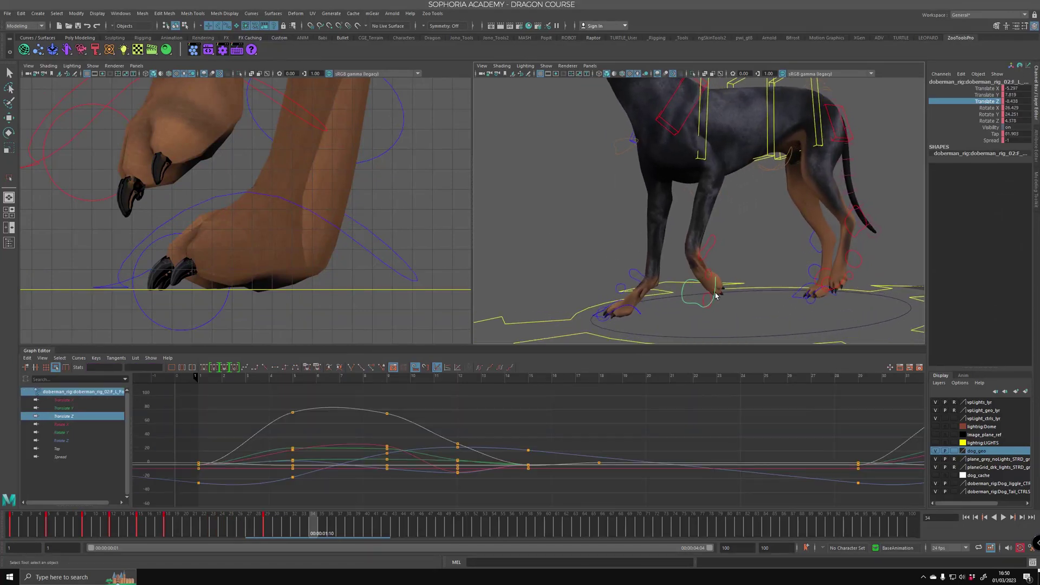
click(86, 414)
- Frame the left front paw in the side view at frame 41 and select all keys of its Translate Z curve
drag(306, 534, 422, 534)
alt+right_drag(317, 256, 90, 193)
drag(433, 533, 376, 534)
alt+shift+right_drag(707, 474, 632, 465)
drag(648, 393, 398, 497)
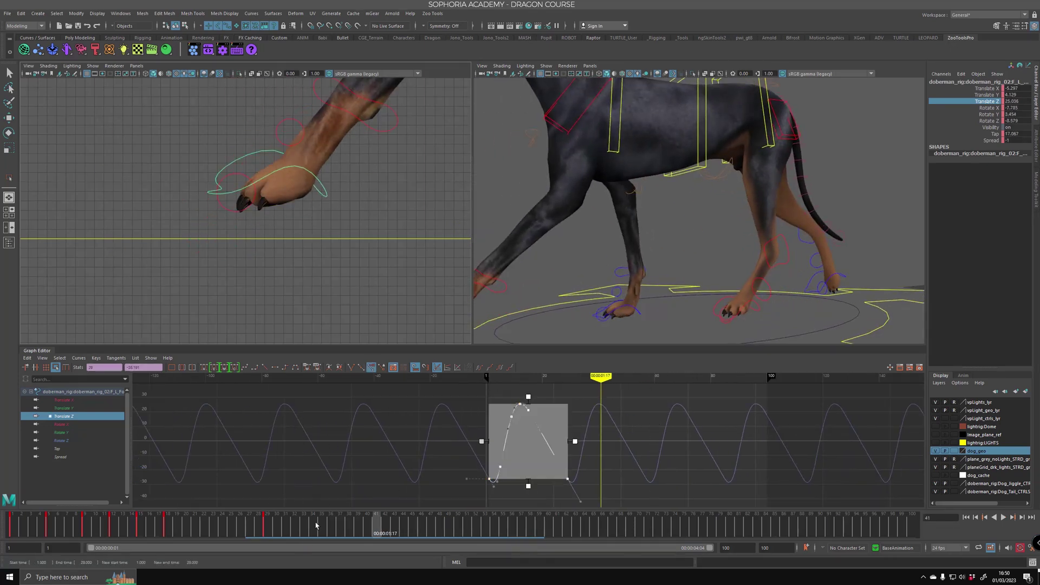
alt+right_drag(406, 467, 536, 471)
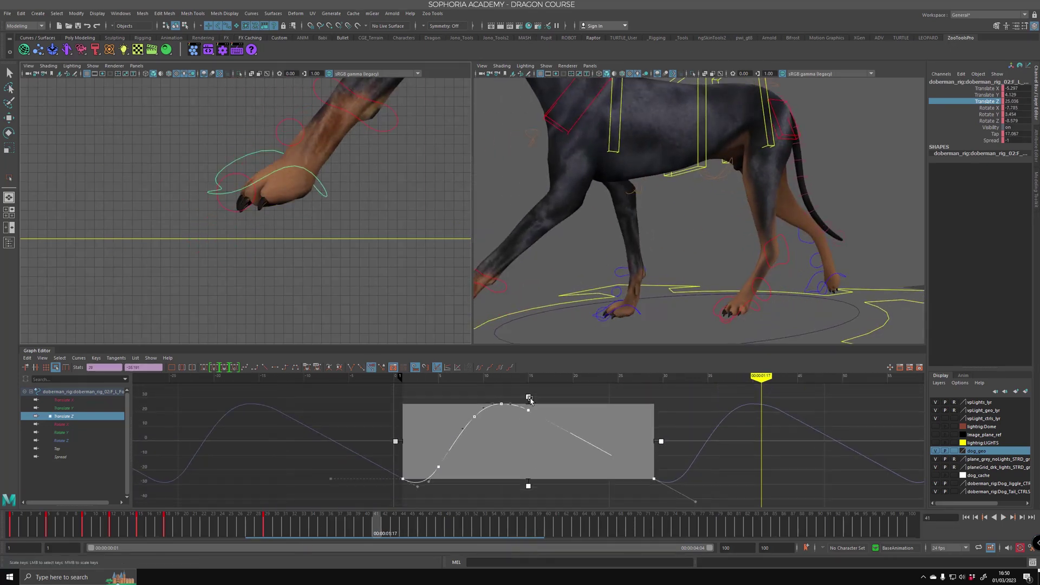
- Scale the left front foot's Translate Z keys upward from the upper edge of the region and check frames 46 to 48 for sliding
drag(383, 529, 431, 534)
drag(529, 398, 529, 390)
key(alt+v)
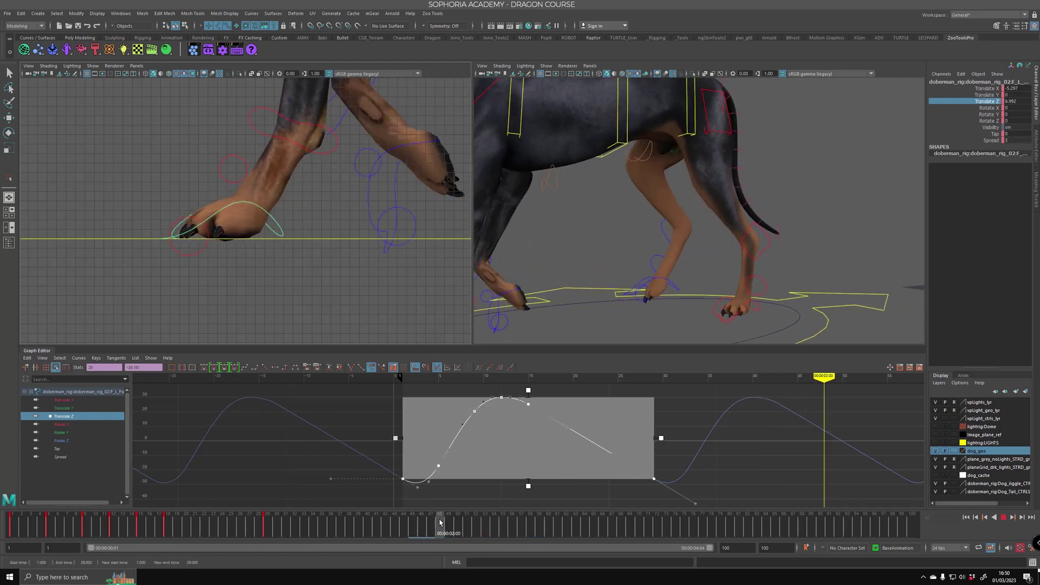
key(alt+v)
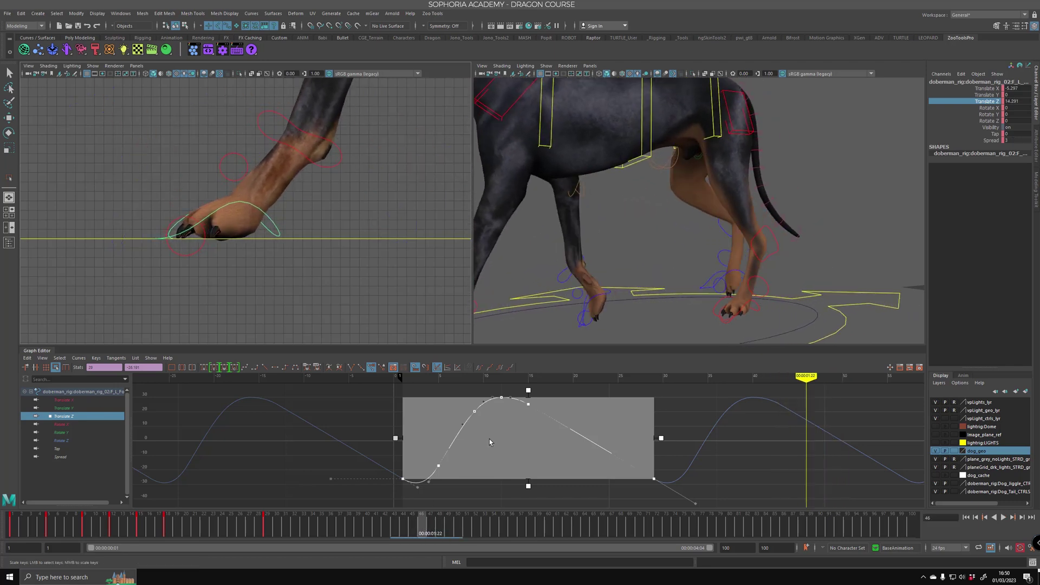
- Try stretching the left front foot's Translate Z keys downward from the lower edge of the region, check the paw and undo the scaling
drag(531, 492, 531, 500)
click(406, 525)
key(alt+v)
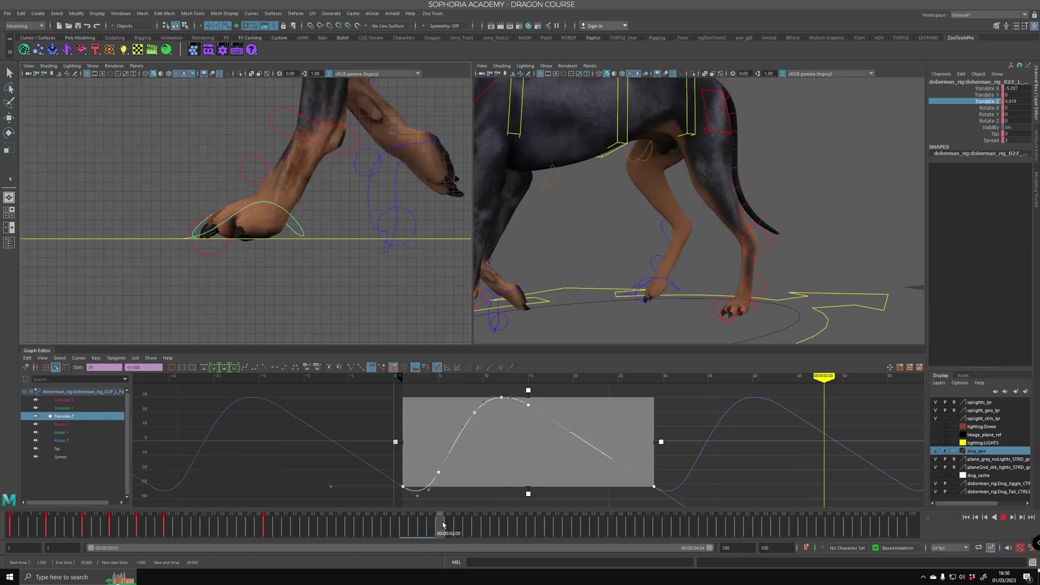
key(alt+v)
key(ctrl+z)
- Try stretching the left front foot's Translate Z keys further upward from the upper edge, check the paw and undo the scaling
drag(528, 392, 528, 386)
click(406, 524)
key(alt+v)
key(alt+v)
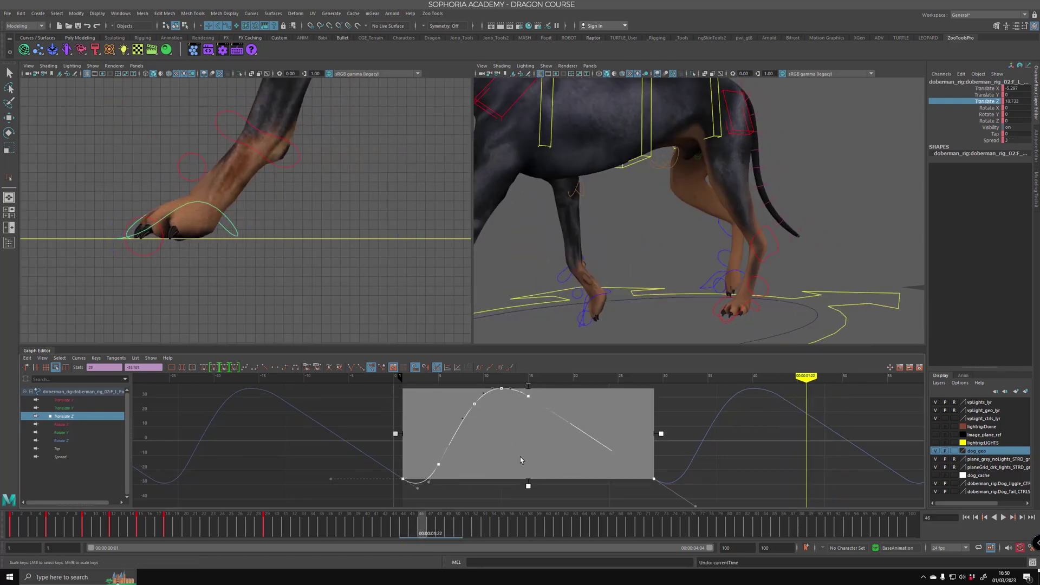
key(ctrl+z)
- Try compressing the left front foot's Translate Z keys from the upper edge, check the paw from frame 46 and undo the scaling
drag(528, 392, 528, 411)
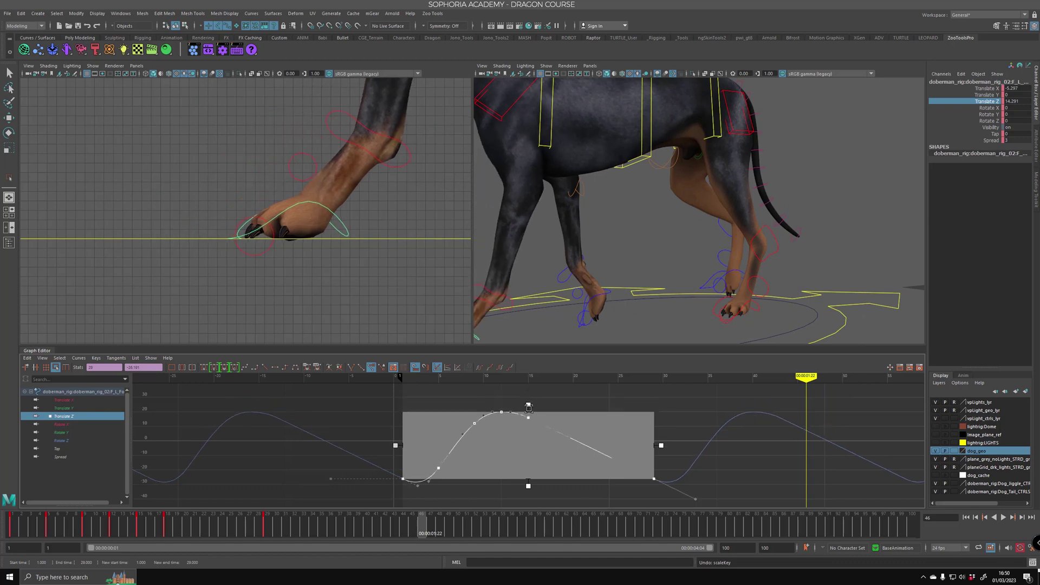
click(436, 526)
key(alt+v)
key(alt+v)
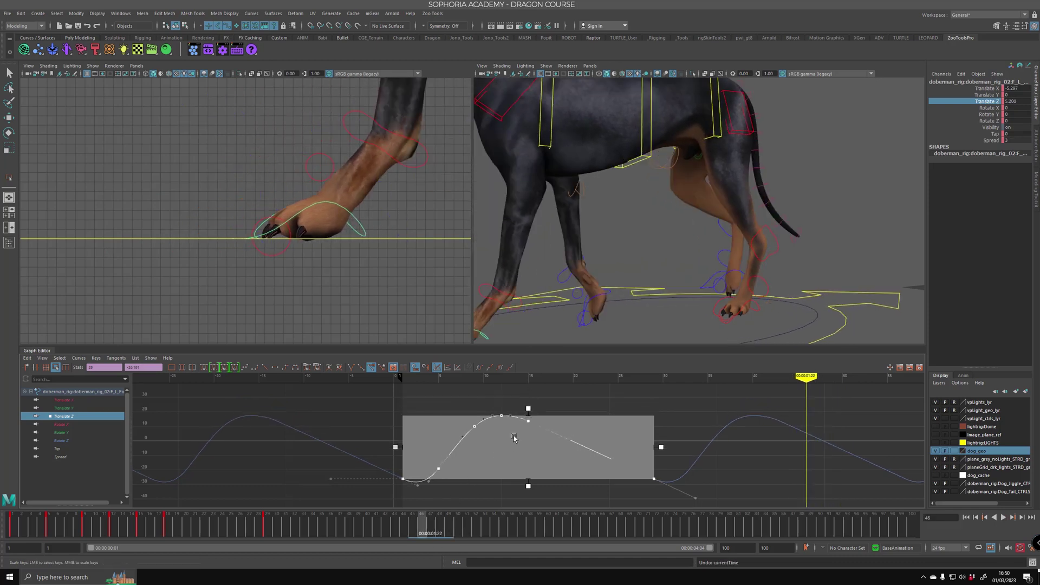
key(ctrl+z)
- Stretch the left front foot's Translate Z keys slightly upward in two fine adjustments, checking the paw between frames 46 and 48
drag(528, 391, 528, 389)
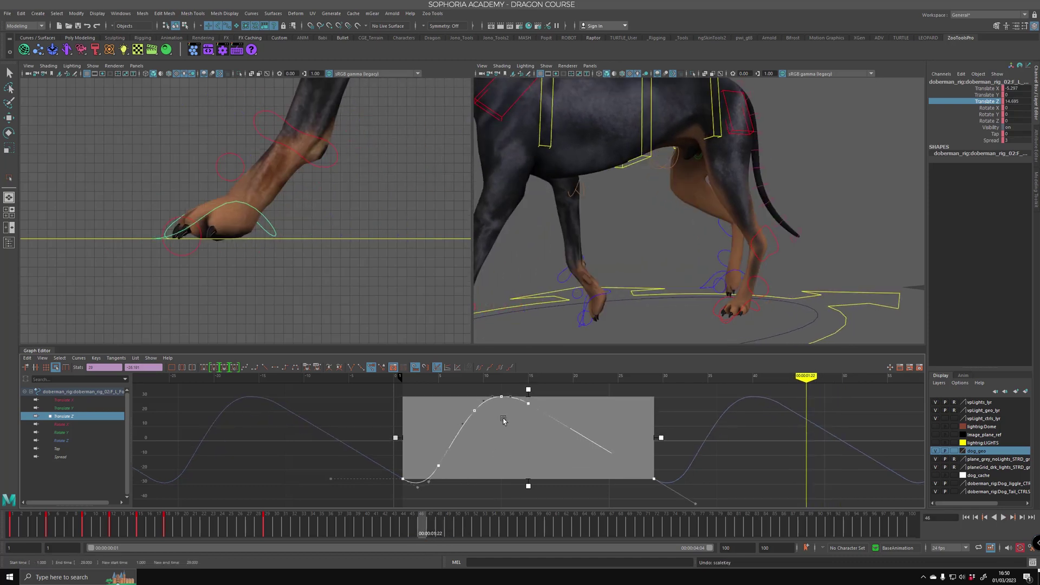
drag(419, 532, 430, 532)
alt+middle_drag(544, 451, 572, 472)
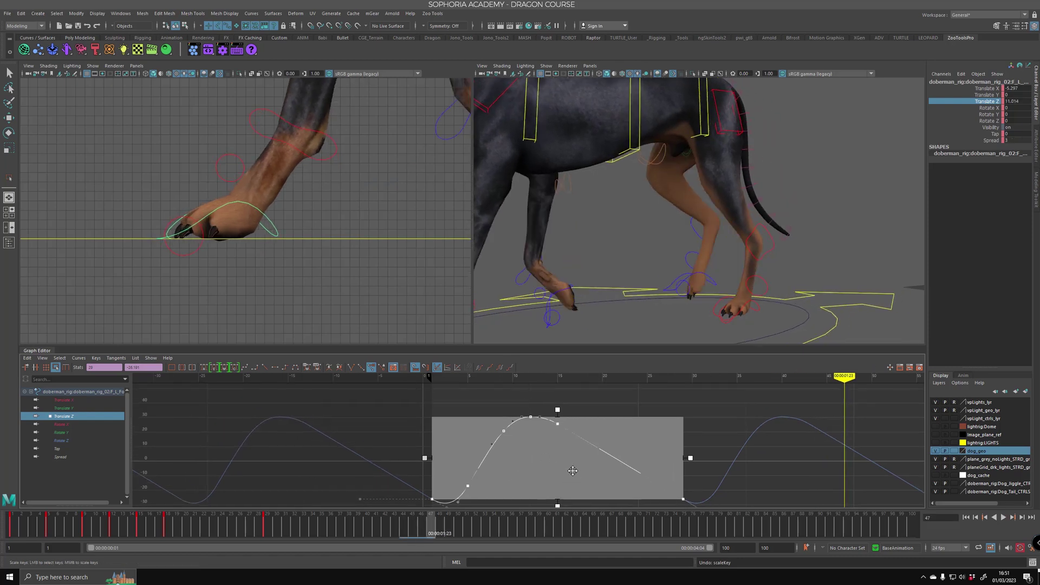
scroll(572, 458, up, 3)
alt+right_drag(576, 459, 583, 448)
alt+middle_drag(583, 448, 576, 473)
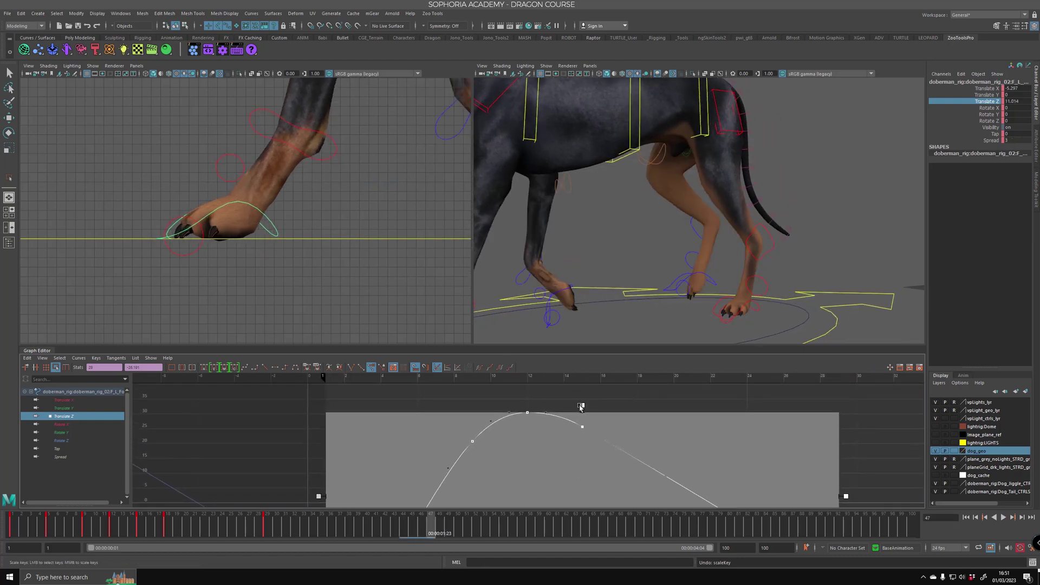
click(580, 404)
key(ctrl+z)
drag(581, 404, 582, 396)
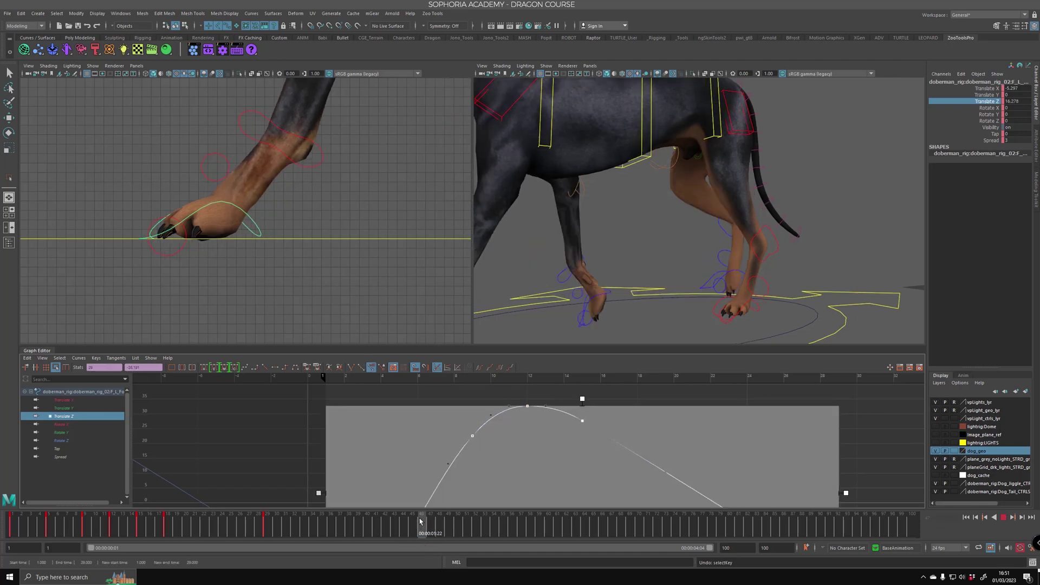
drag(417, 520, 440, 521)
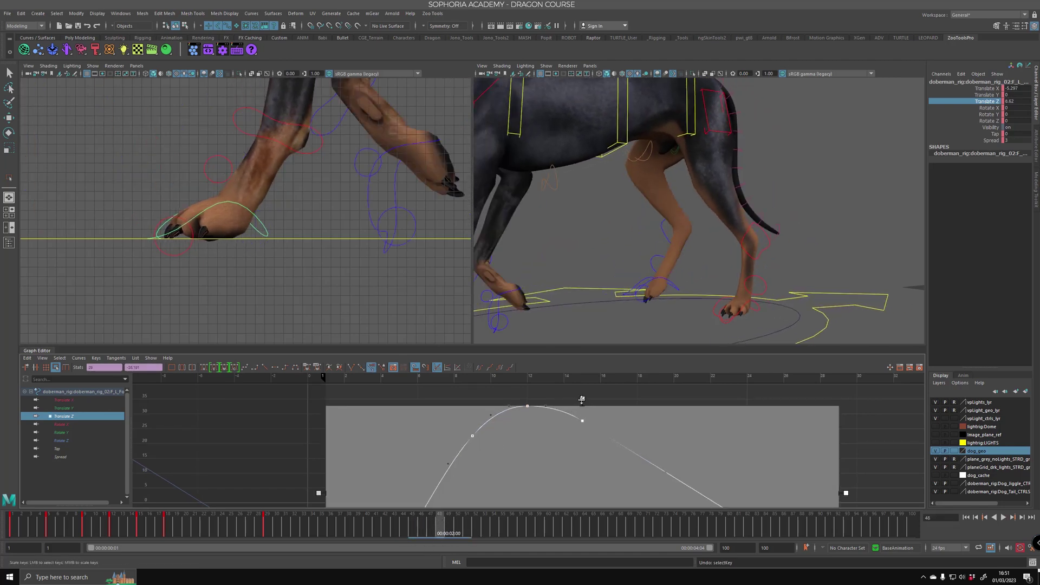
- Try one more small upward scaling of the left front foot's Translate Z keys and undo it
drag(582, 400, 582, 393)
key(ctrl+z)
key(ctrl+z)
key(ctrl+z)
key(ctrl+z)
key(ctrl+z)
key(ctrl+z)
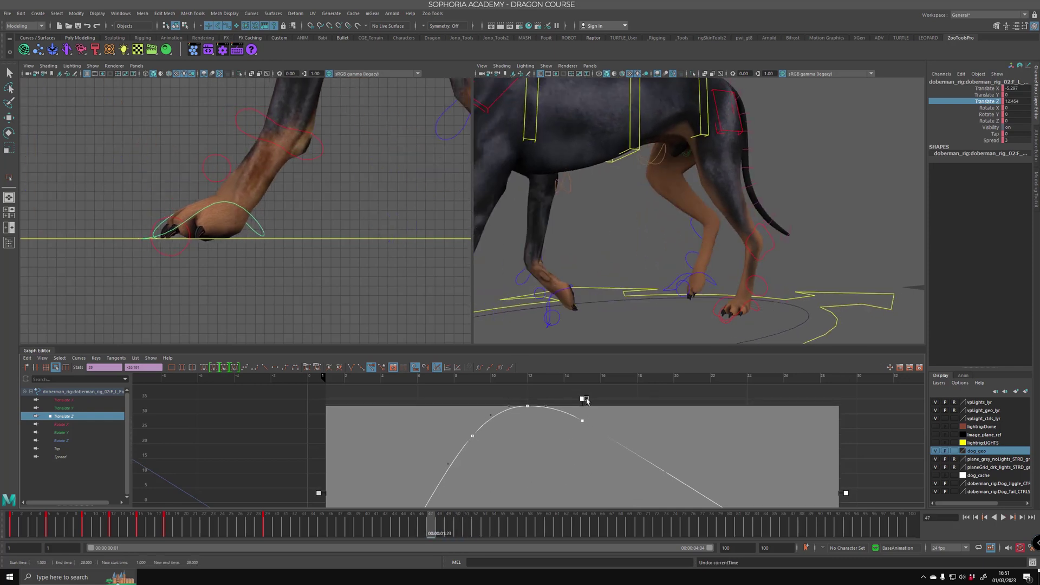
- Scale the left front foot's Translate Z keys down in two small adjustments from the upper edge, scrubbing around frames 47 to 49 after each
drag(583, 399, 584, 415)
mouse_move(439, 523)
mouse_down()
mouse_move(431, 524)
mouse_move(453, 522)
mouse_up()
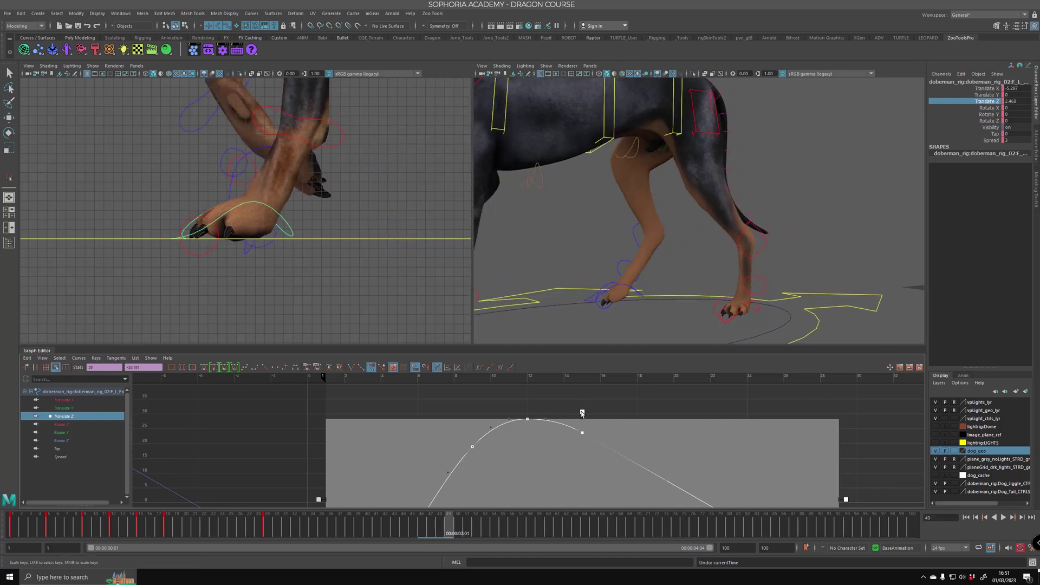
drag(581, 413, 582, 417)
drag(449, 527, 473, 521)
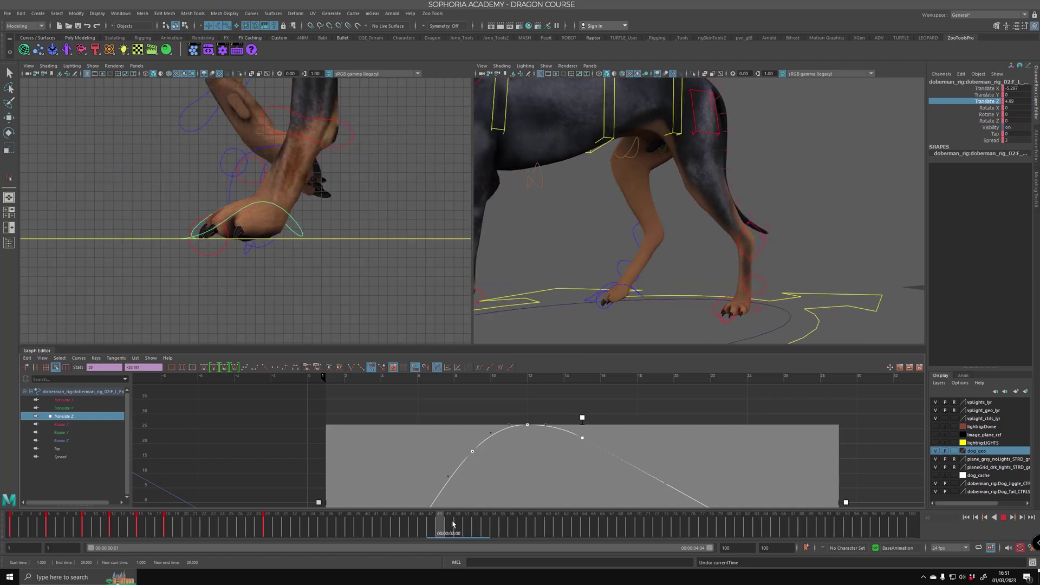
- Try compressing the left front foot's Translate Z keys slightly from the upper edge, check the paw at frame 50 and undo the scaling
key(alt+v)
alt+middle_drag(618, 466, 559, 437)
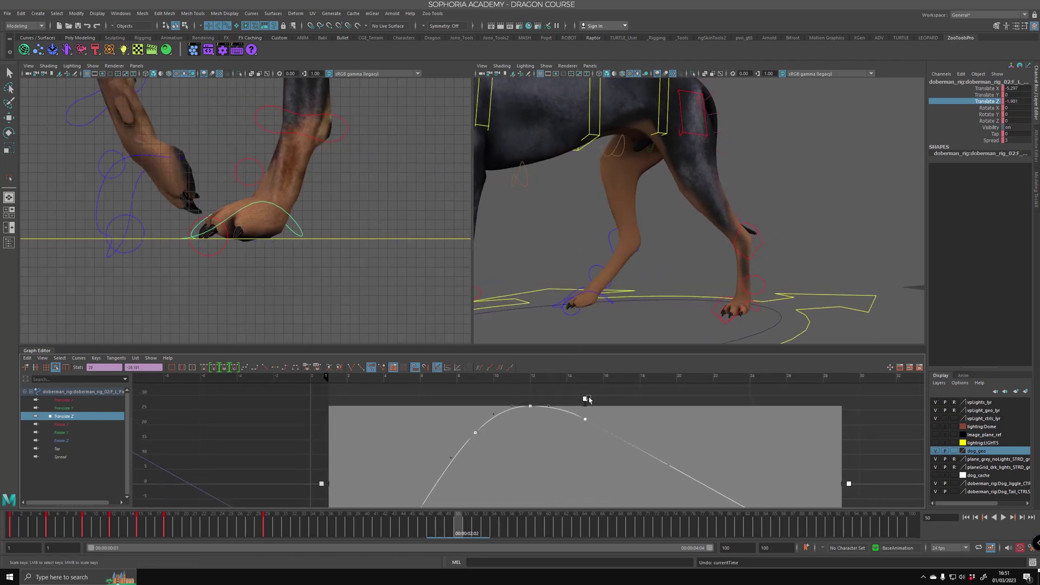
middle_drag(587, 399, 584, 409)
mouse_move(457, 528)
mouse_down()
mouse_move(443, 531)
mouse_move(479, 531)
mouse_move(457, 530)
mouse_up()
key(ctrl+z)
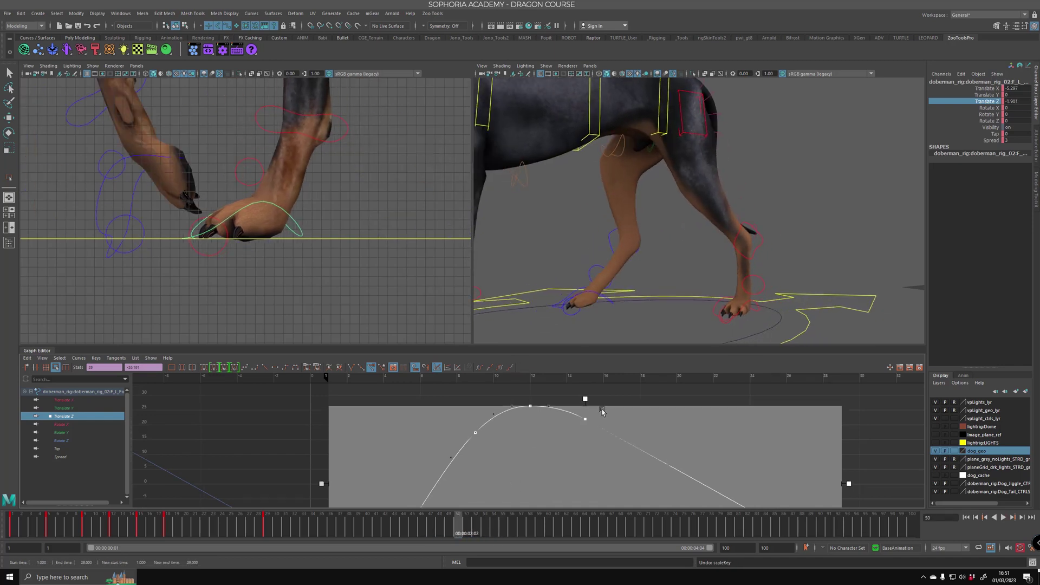
- Play and scrub frames 52 to 56, checking the left front paw for sliding from close up and with the whole dog in view
key(alt+v)
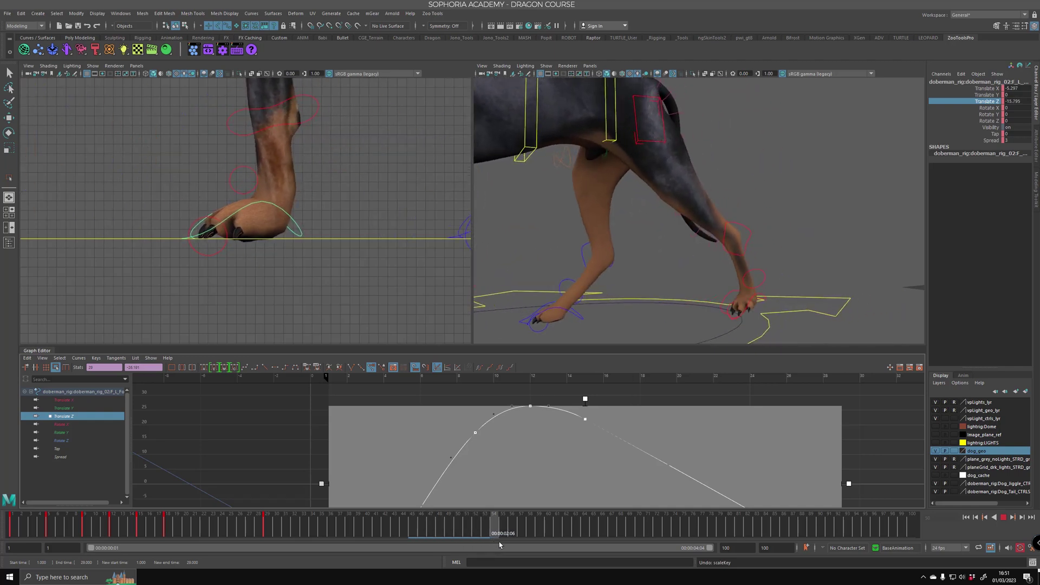
key(alt+v)
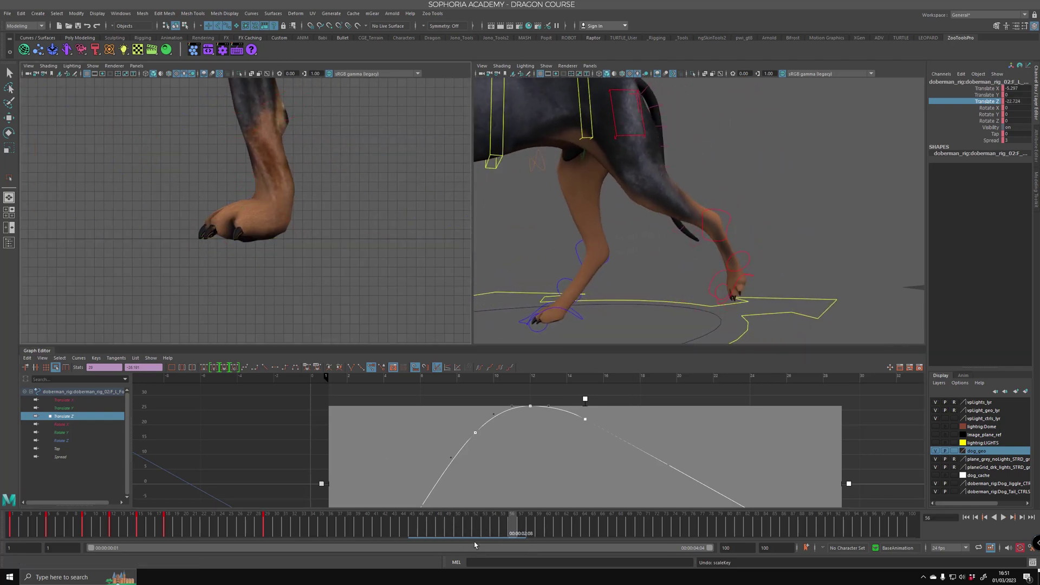
key(alt+v)
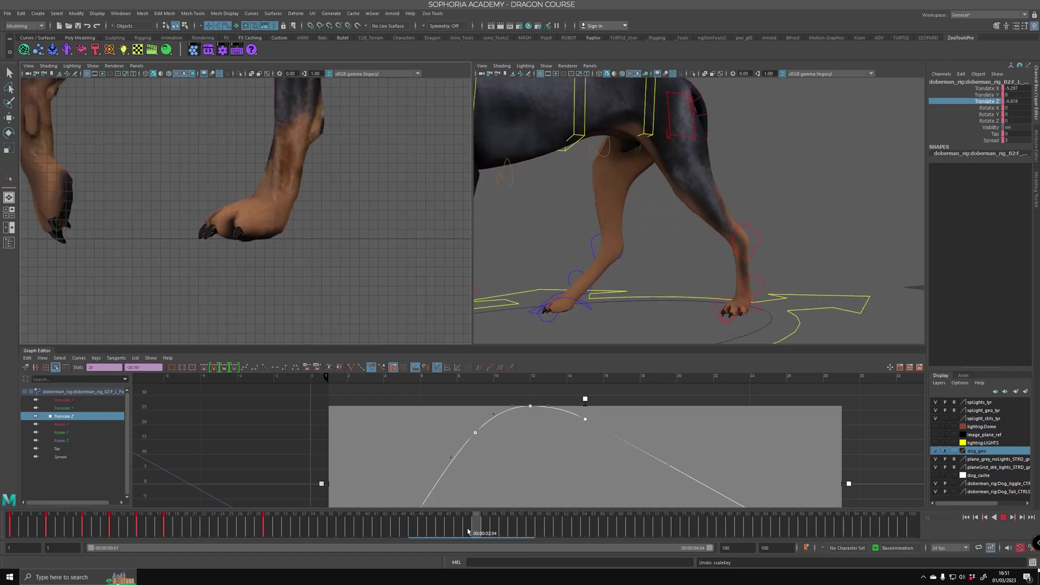
alt+right_drag(566, 324, 626, 190)
alt+drag(627, 190, 670, 200)
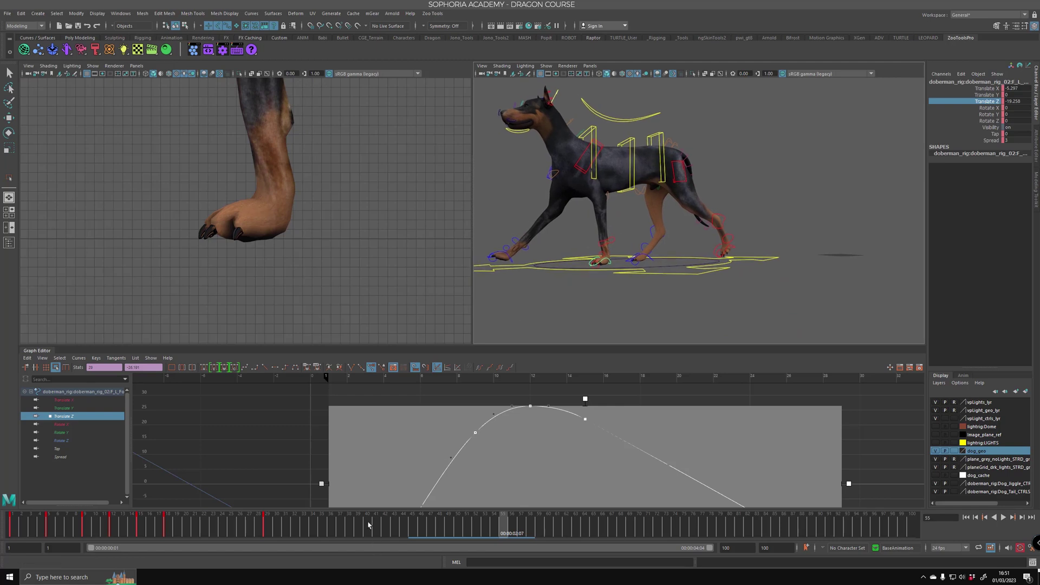
- Examine the whole dog's front stride around frames 15 to 17 against the full cycle of the left front foot's Translate Z curve
drag(368, 525, 153, 539)
alt+middle_drag(683, 245, 577, 269)
alt+right_drag(578, 269, 732, 284)
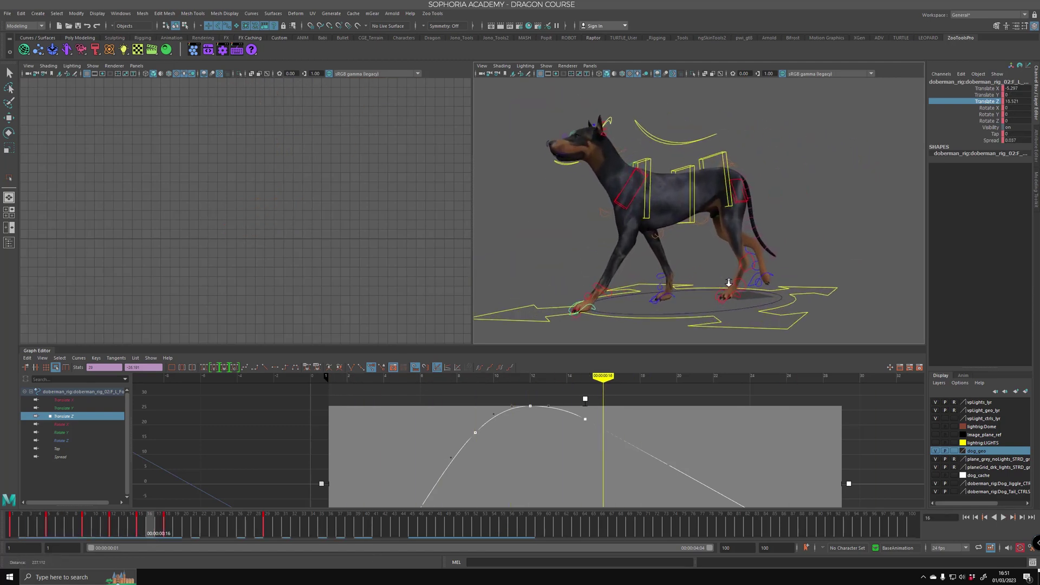
alt+drag(731, 284, 652, 280)
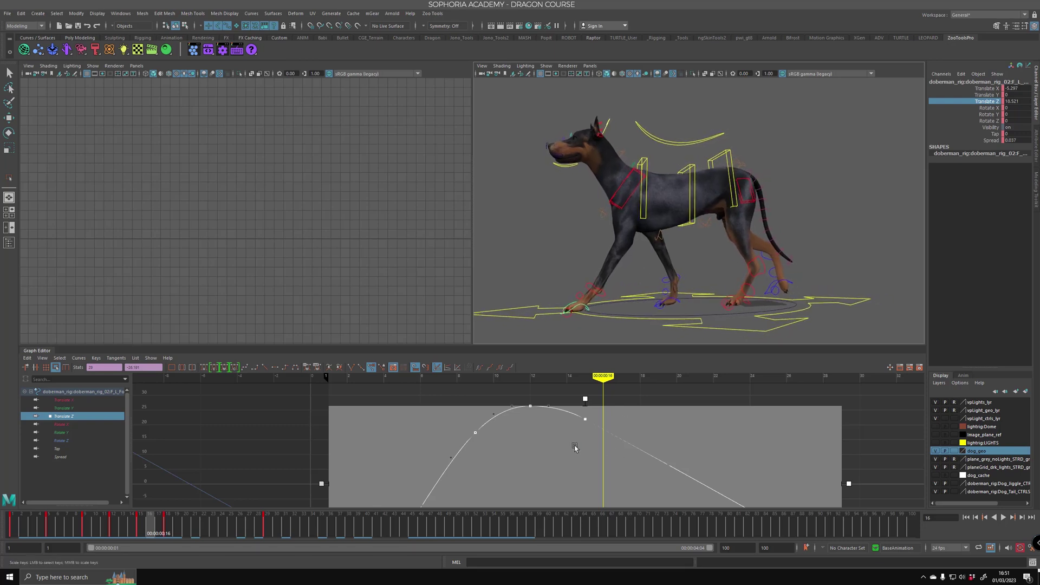
alt+right_drag(650, 458, 550, 463)
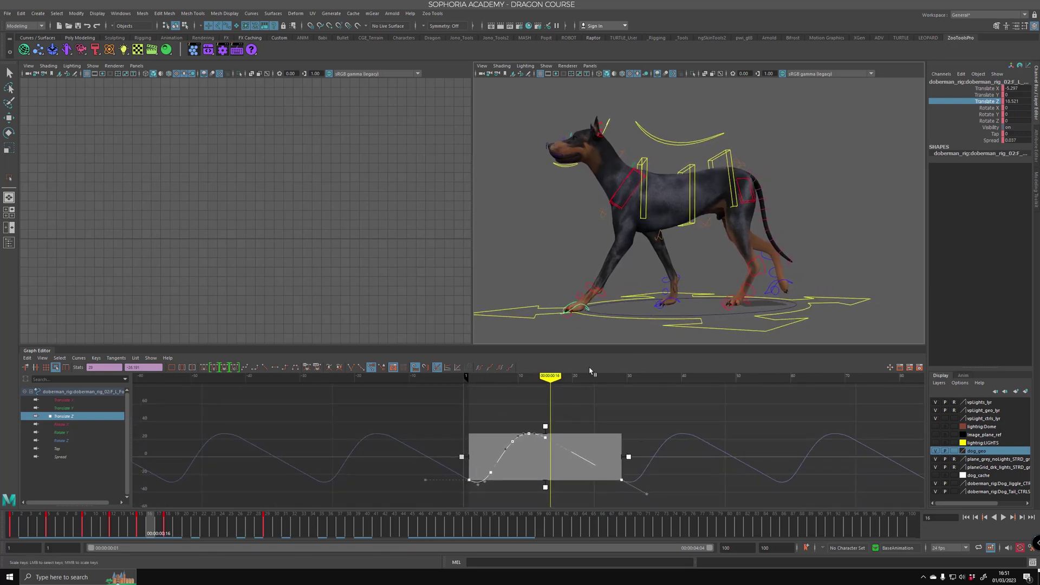
click(746, 413)
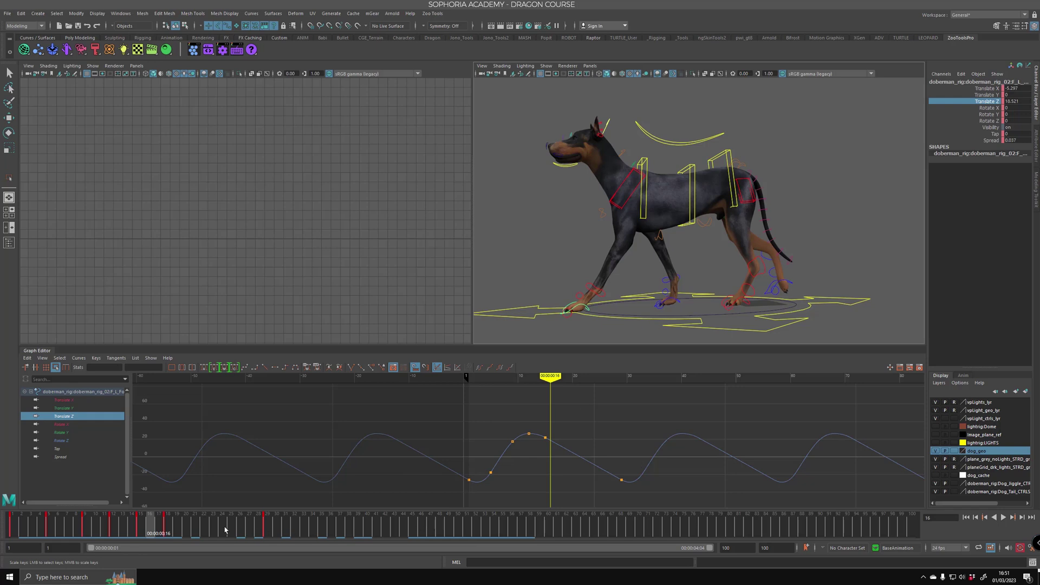
key(alt+v)
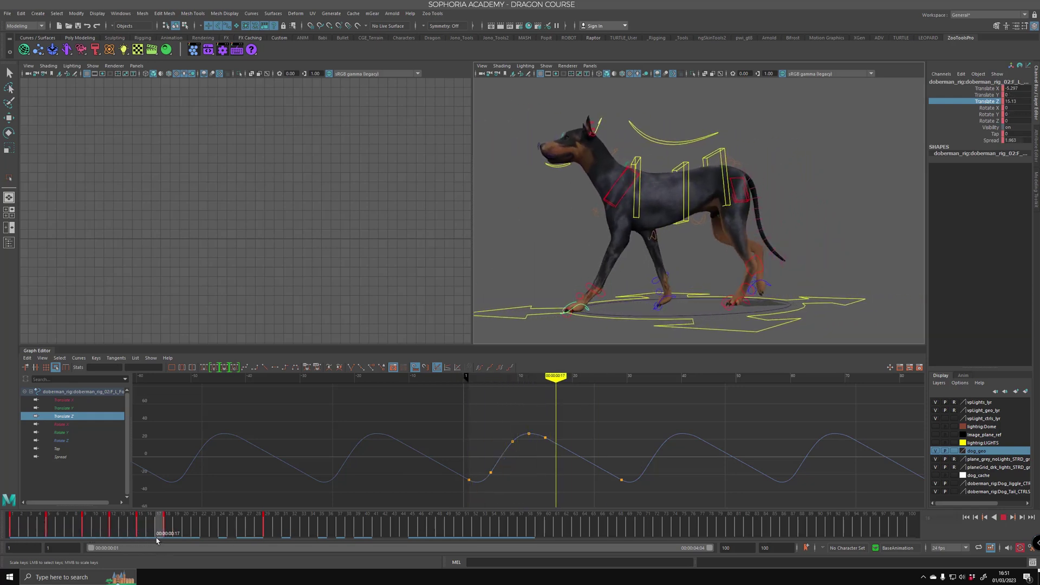
key(alt+v)
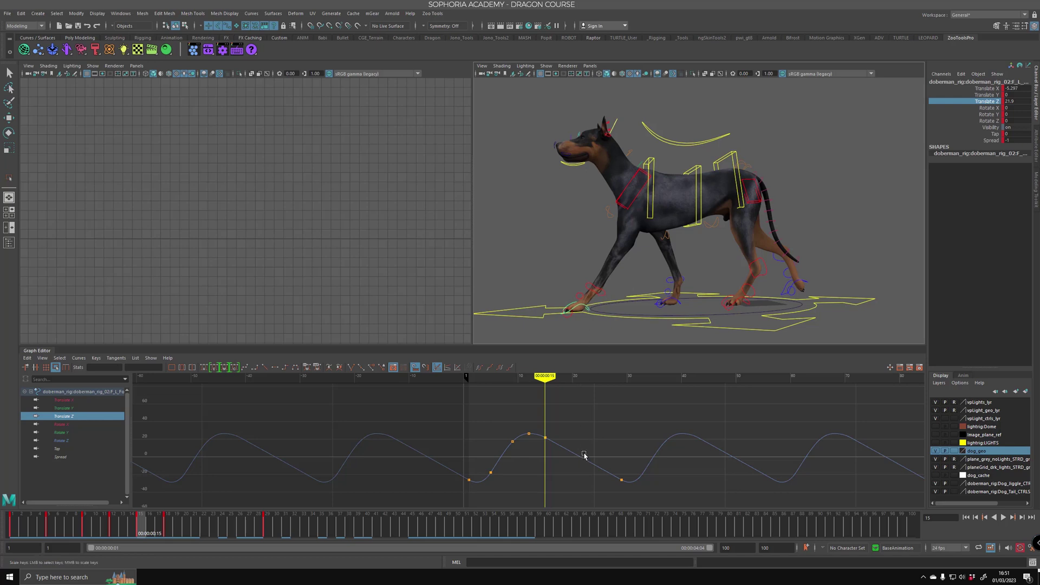
- Try raising all the left front foot's Translate Z keys and lowering only the peak keys, and undo both moves
click(583, 454)
key(w)
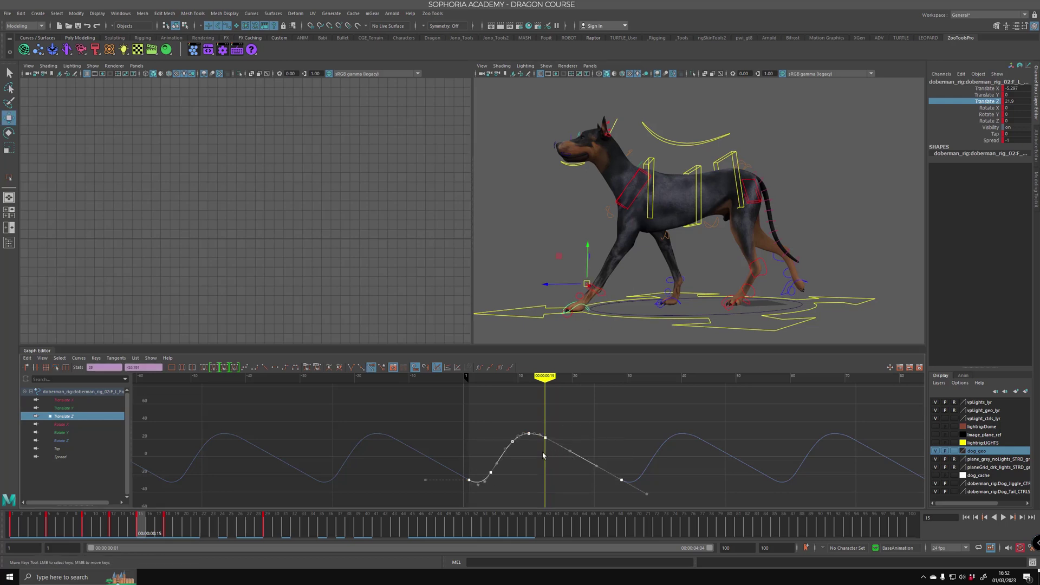
middle_drag(544, 456, 562, 388)
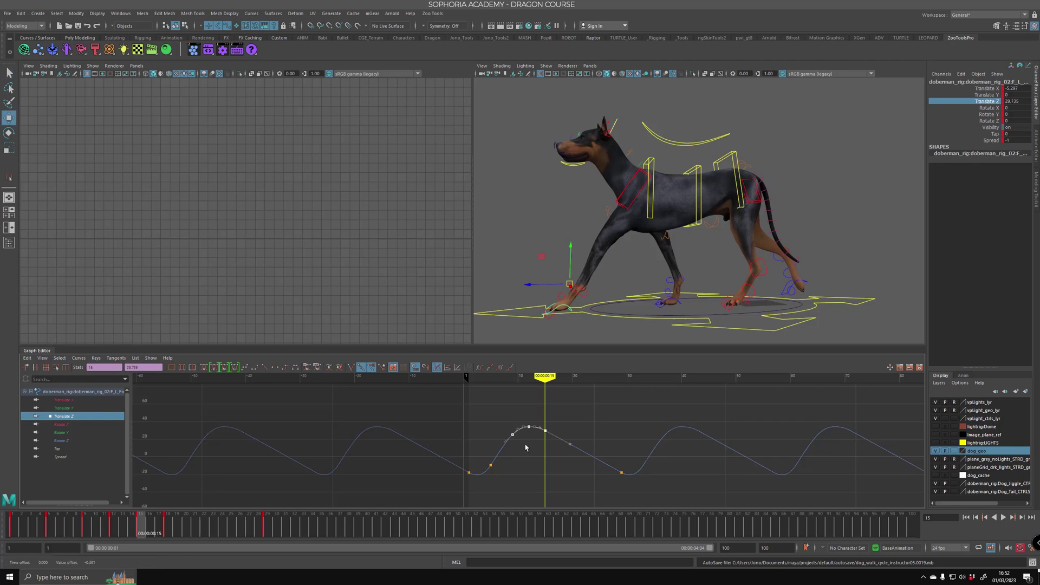
middle_drag(525, 441, 526, 453)
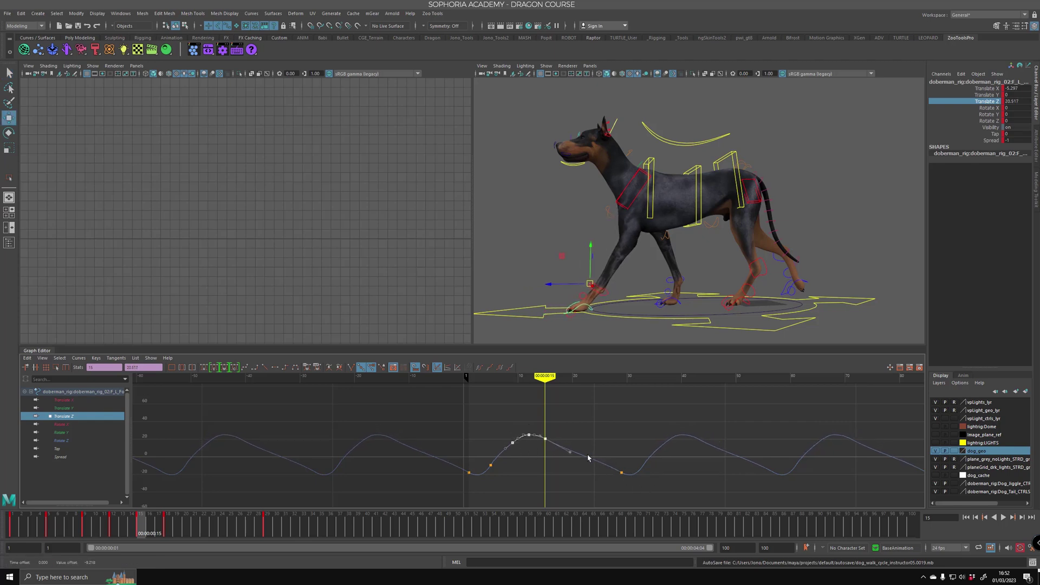
key(ctrl+z)
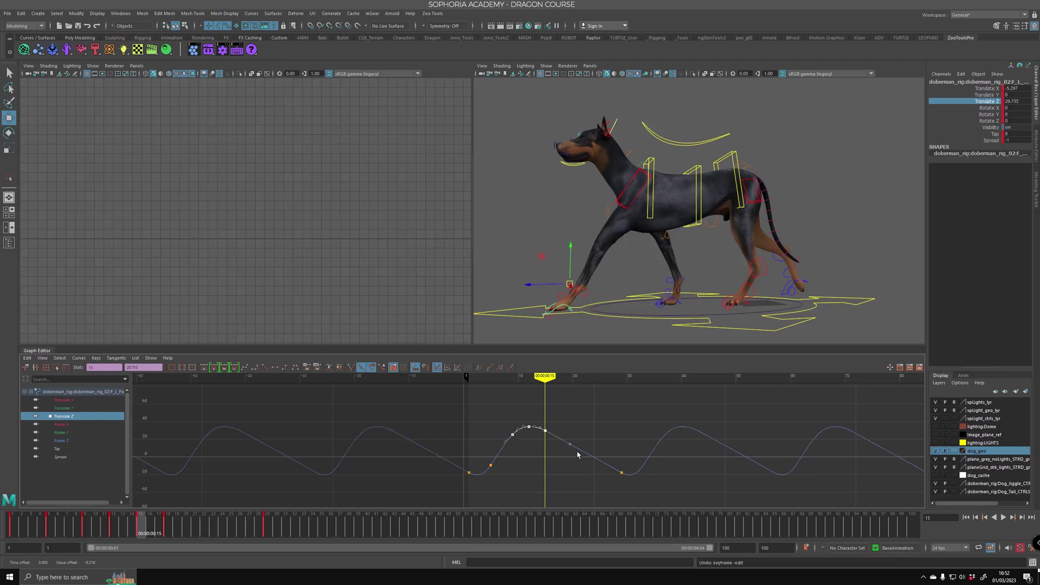
click(590, 445)
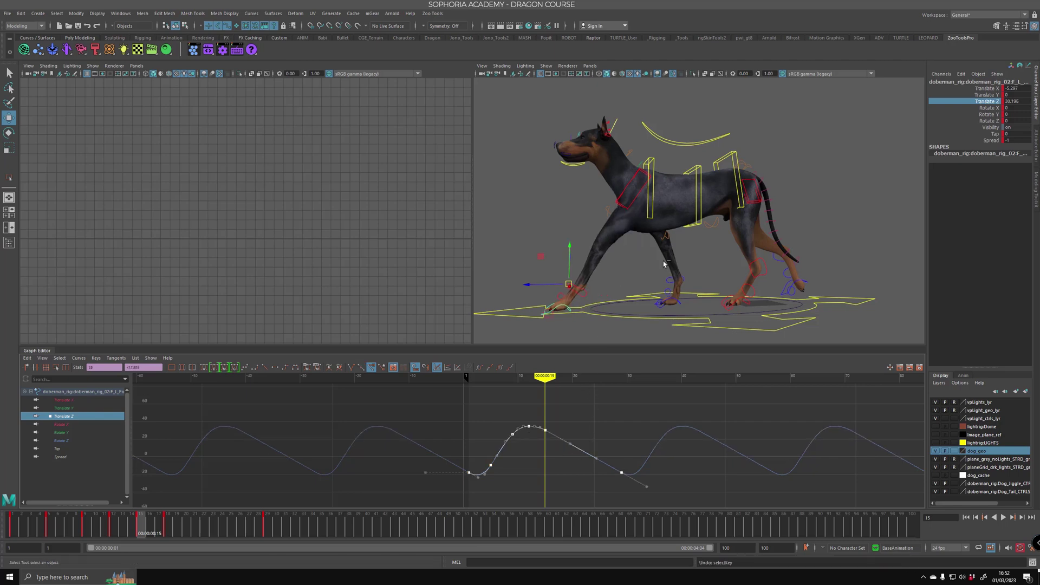
middle_drag(610, 376, 616, 397)
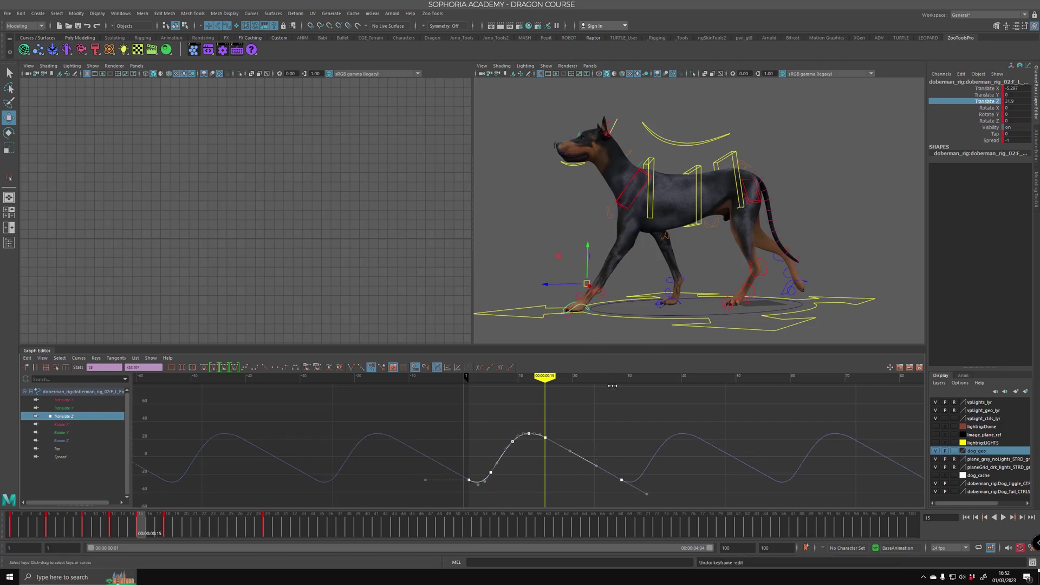
- Try a small vertical shift of the left front foot's whole Translate Z curve and undo it
click(569, 437)
drag(571, 472, 484, 417)
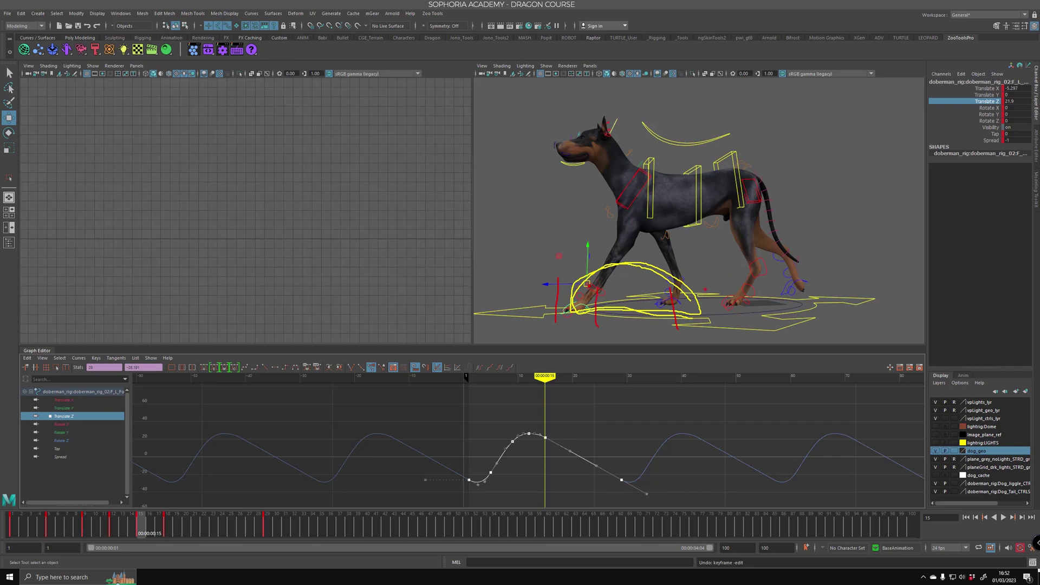
key(Escape)
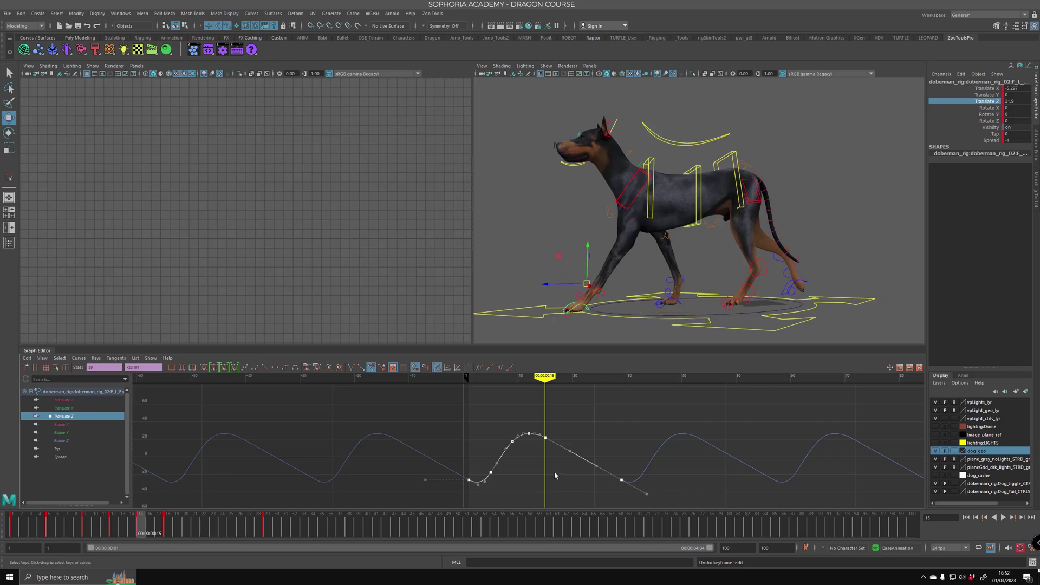
shift+middle_drag(554, 475, 553, 467)
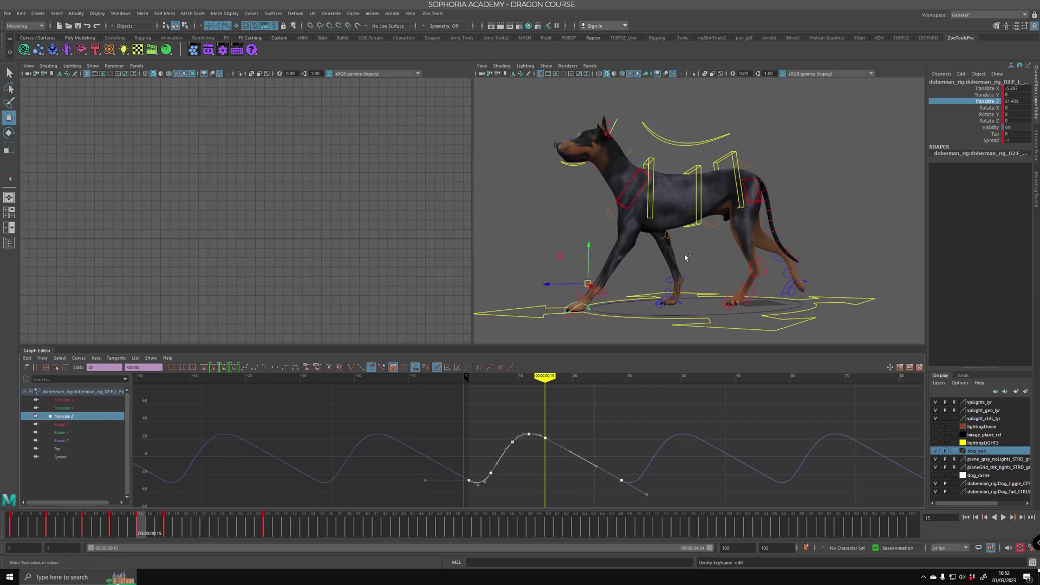
key(ctrl+z)
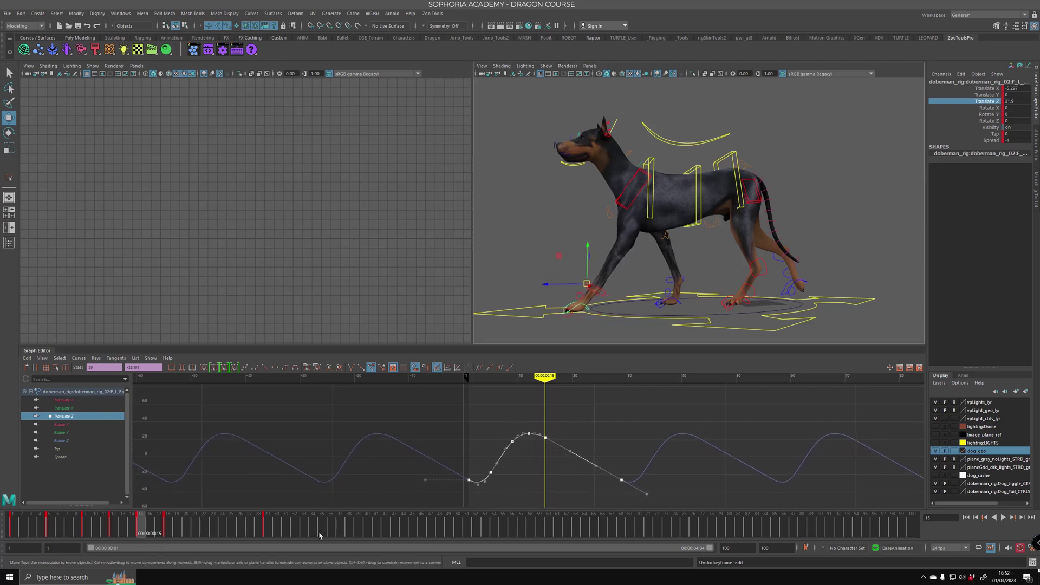
- Scrub and play the walk between frames 15 and 29, examining the left back foot as it leaves the ground
drag(167, 533, 267, 537)
alt+drag(605, 247, 570, 282)
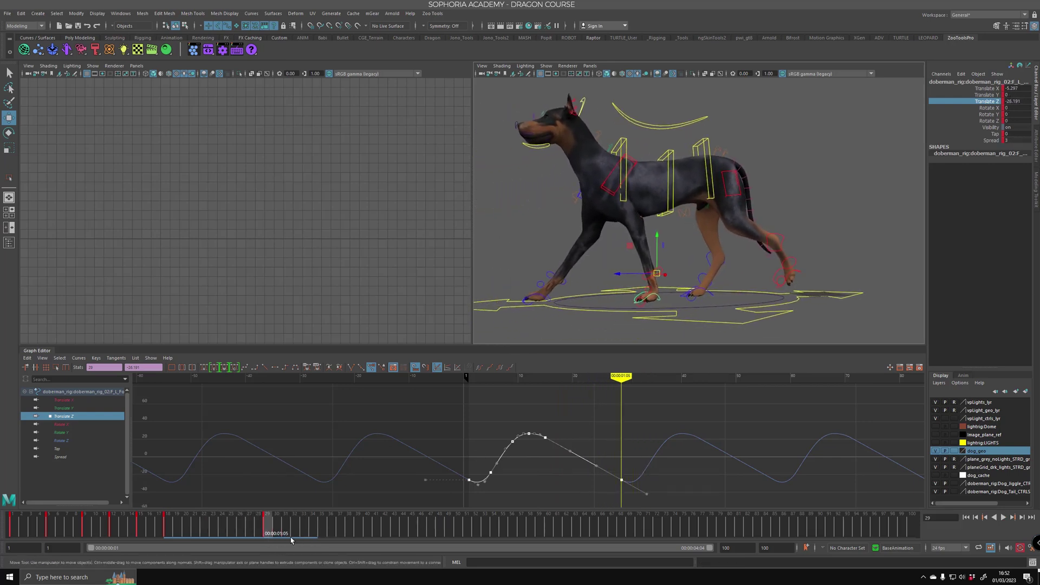
key(alt+v)
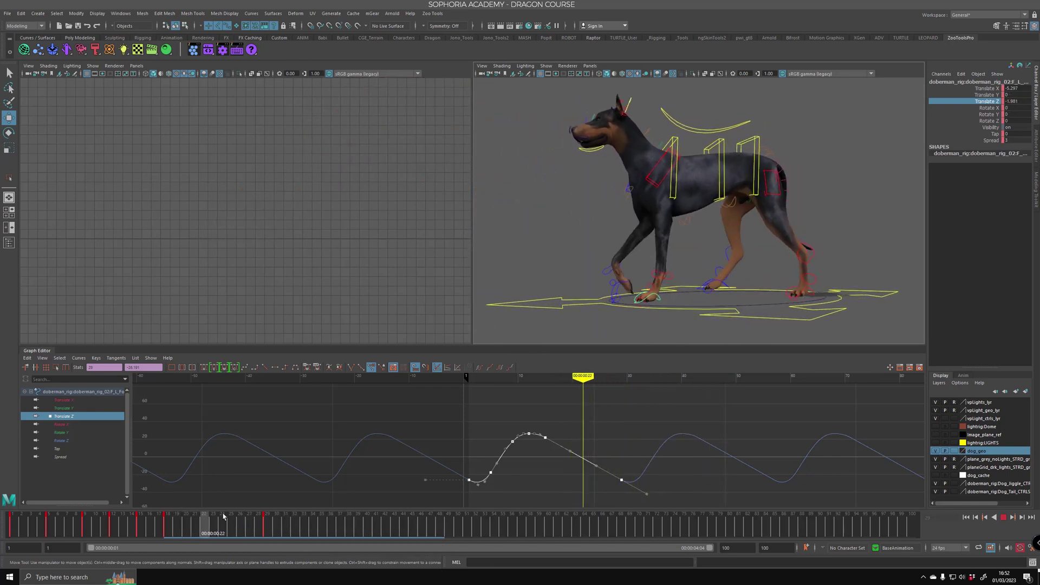
alt+drag(719, 239, 794, 265)
alt+right_drag(794, 265, 791, 295)
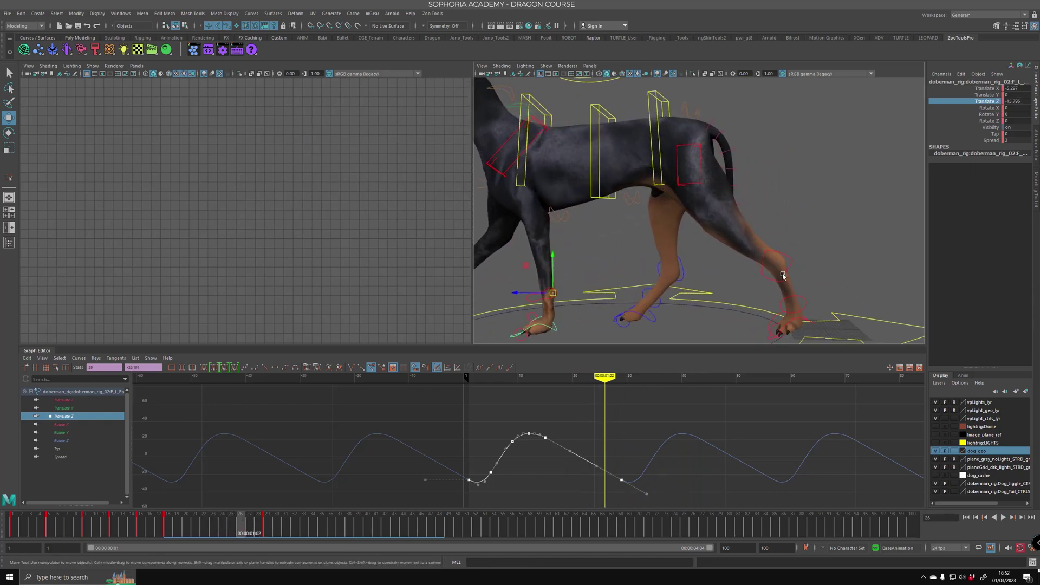
alt+drag(785, 281, 792, 287)
- Select the left back foot control, isolate its Translate Z curve and raise the key at frame 29 slightly
click(794, 299)
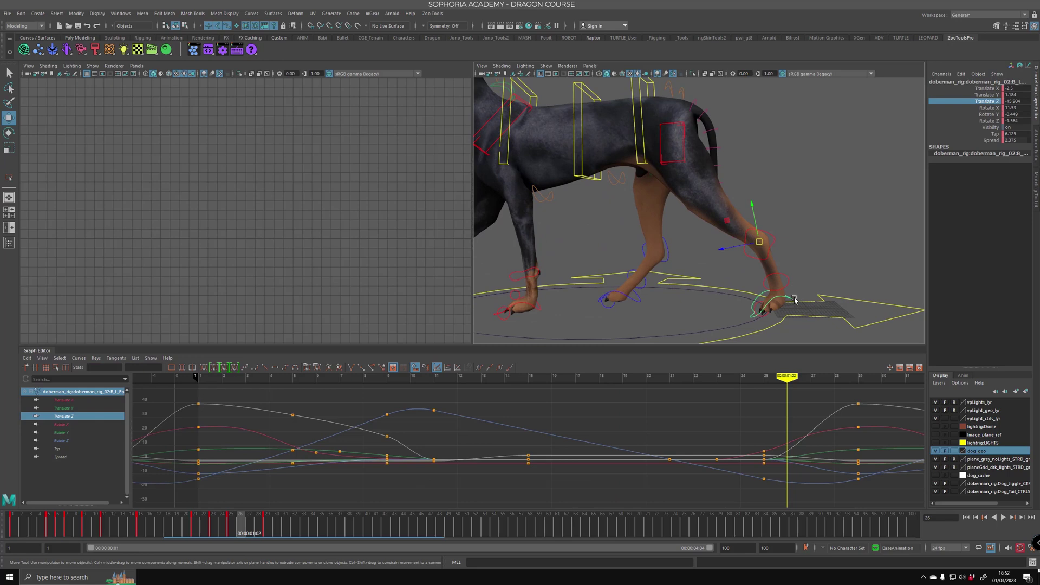
click(86, 416)
key(f)
alt+shift+right_drag(760, 461, 756, 453)
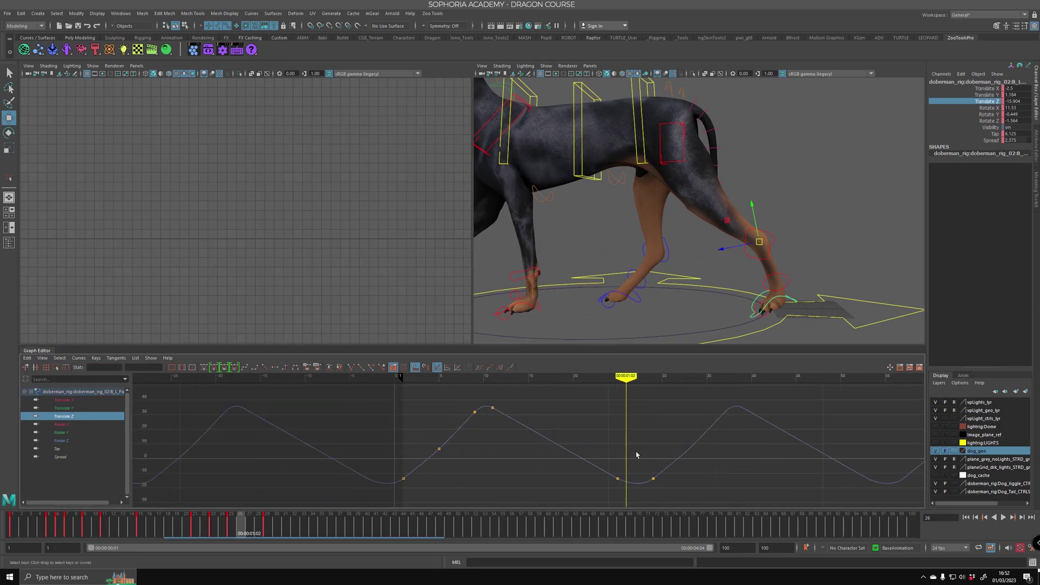
alt+right_drag(636, 455, 660, 470)
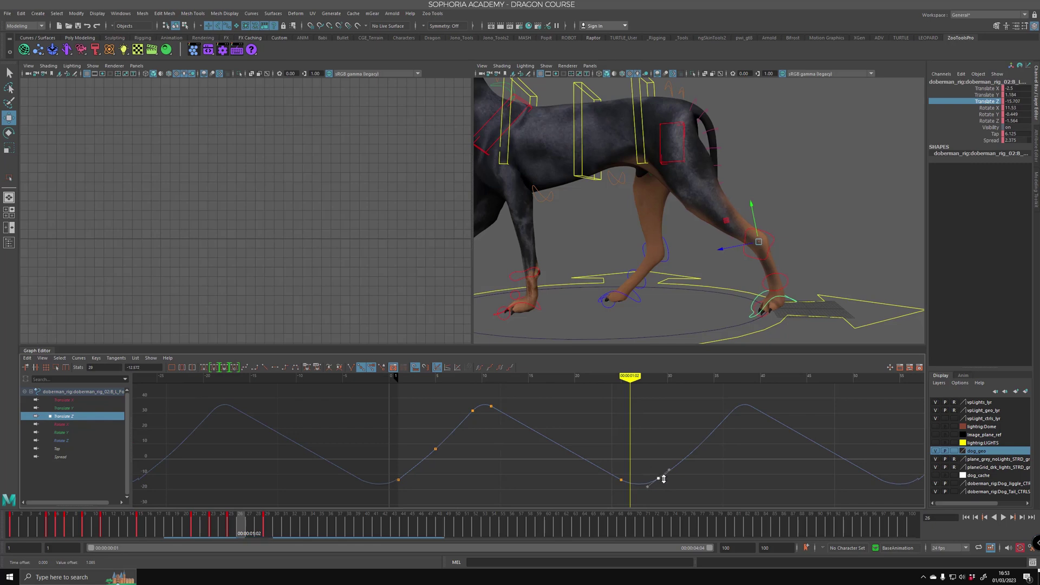
- Adjust the outgoing tangent of the left back foot's Translate Z key at frame 25 slightly, with the current frame at 26
key(alt+v)
drag(610, 503, 609, 503)
key(f)
alt+shift+right_drag(802, 454, 728, 454)
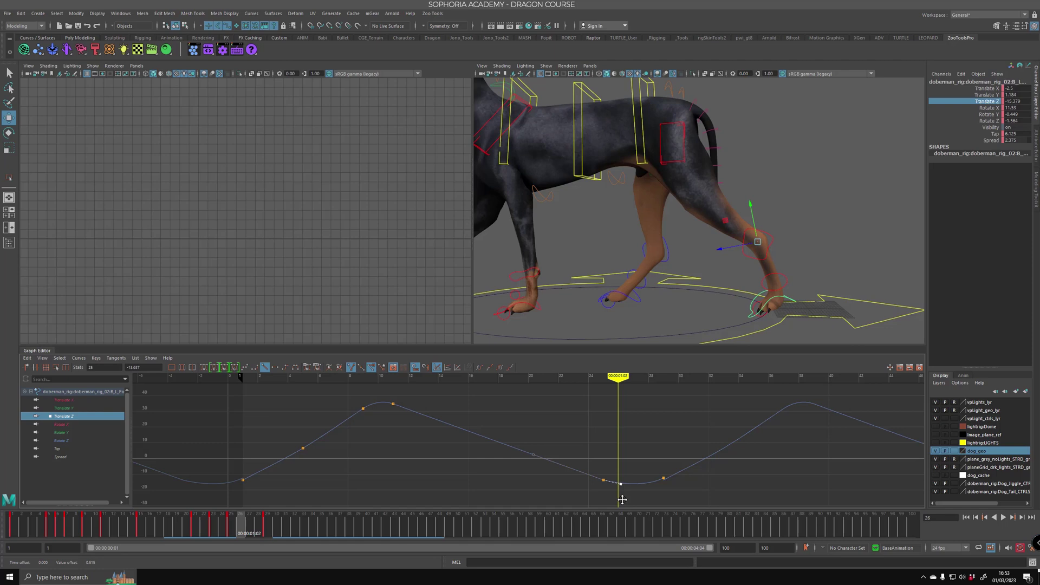
- Go to frame 40, bring the whole dog into view and make the lighting:Dome layer visible
drag(213, 529, 369, 522)
alt+right_drag(730, 169, 550, 173)
alt+drag(550, 173, 712, 211)
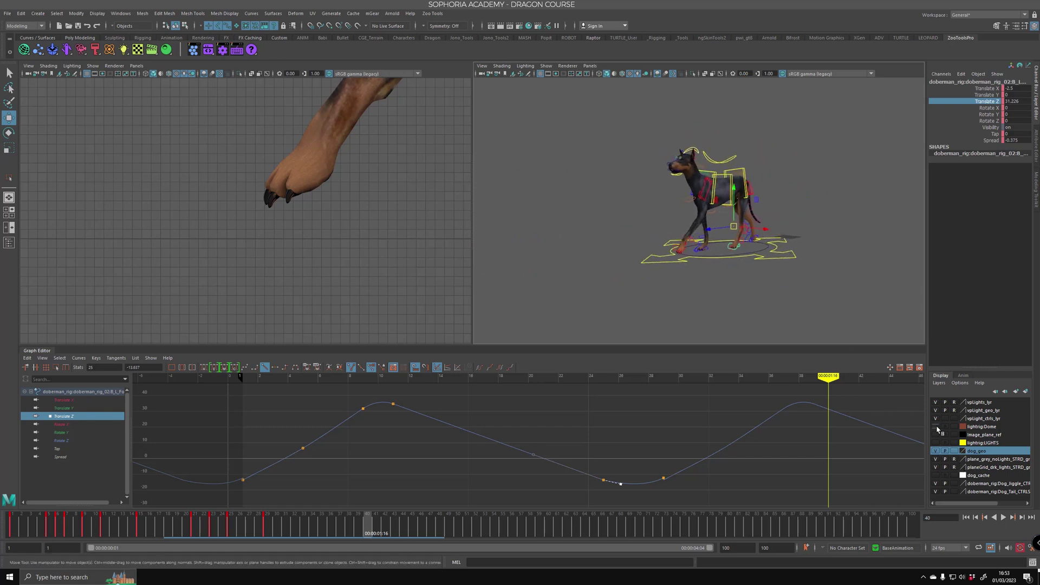
click(935, 427)
alt+middle_drag(725, 269, 691, 282)
- Play and scrub the walk in a maximized perspective view, examining the dog's forward travel from the side and from behind
key(alt+v)
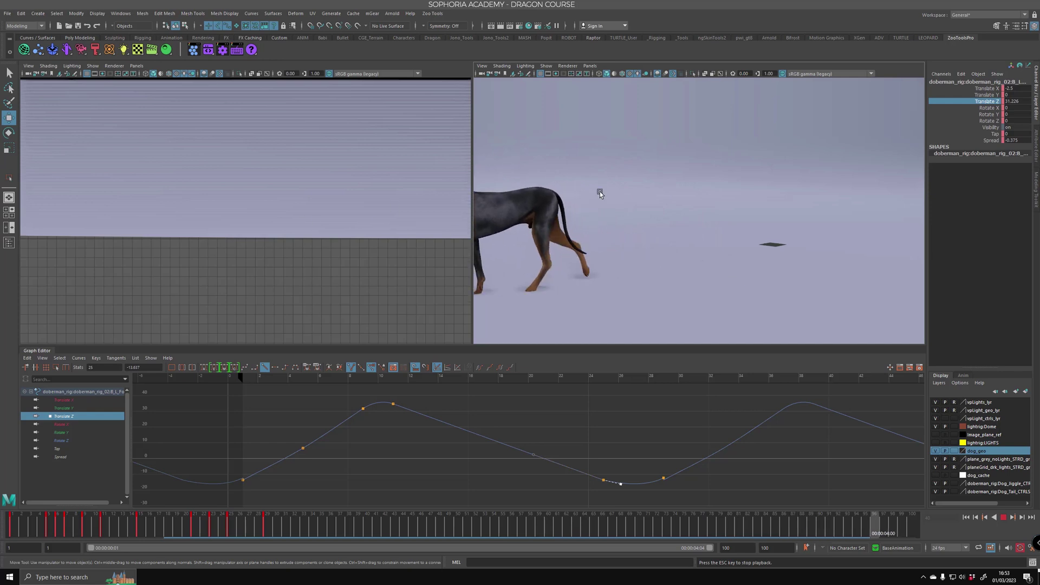
key(space)
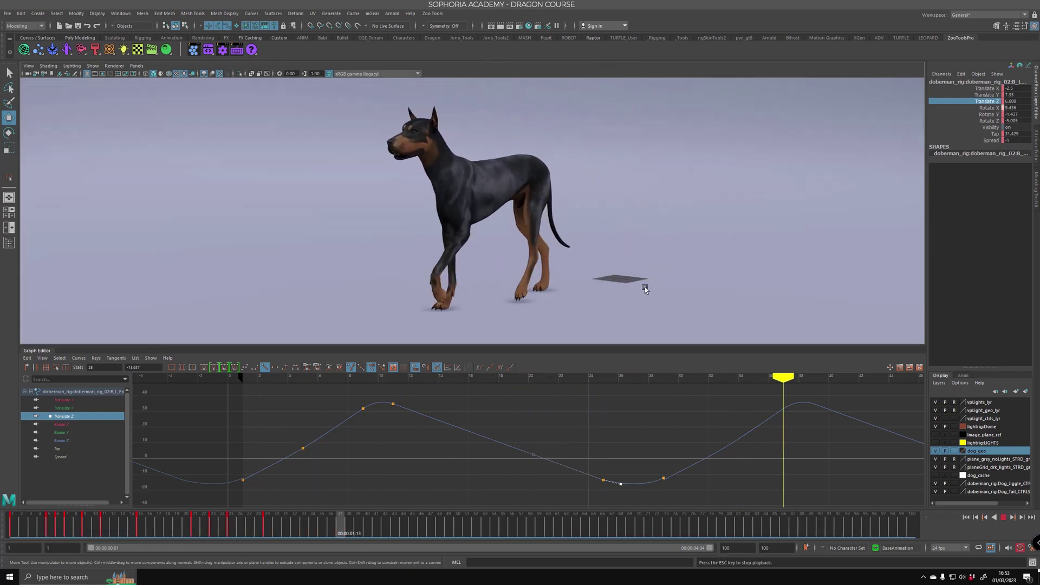
alt+right_drag(652, 281, 499, 255)
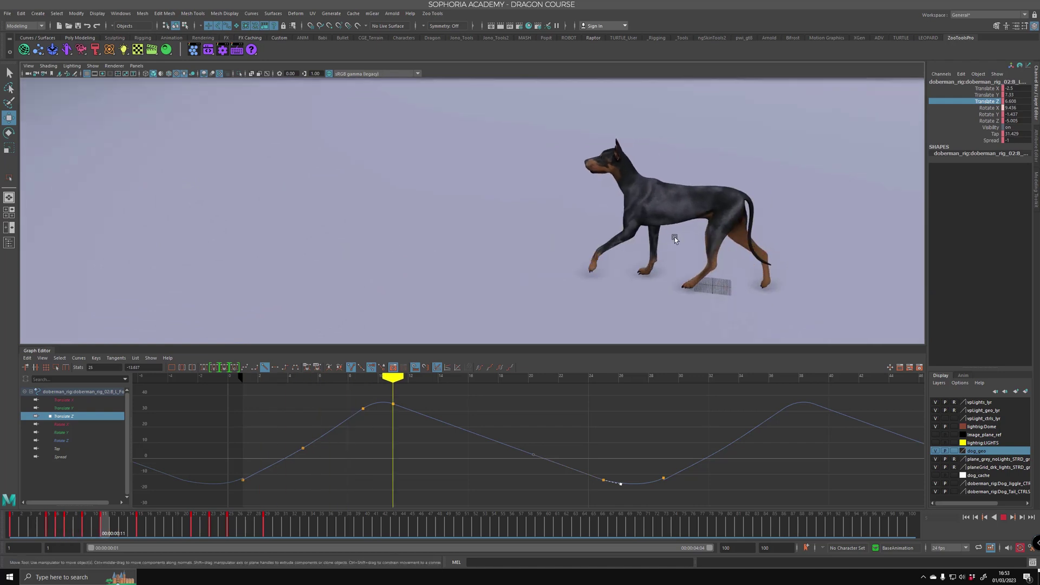
mouse_move(674, 239)
alt+mouse_down()
mouse_move(599, 234)
mouse_move(585, 255)
mouse_move(665, 253)
alt+mouse_up()
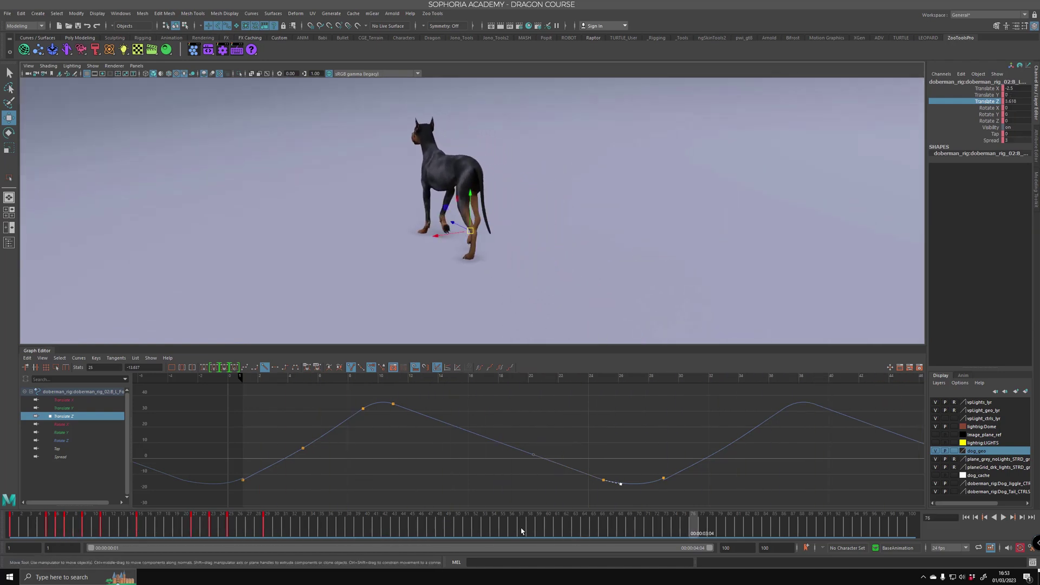
drag(557, 536, 586, 526)
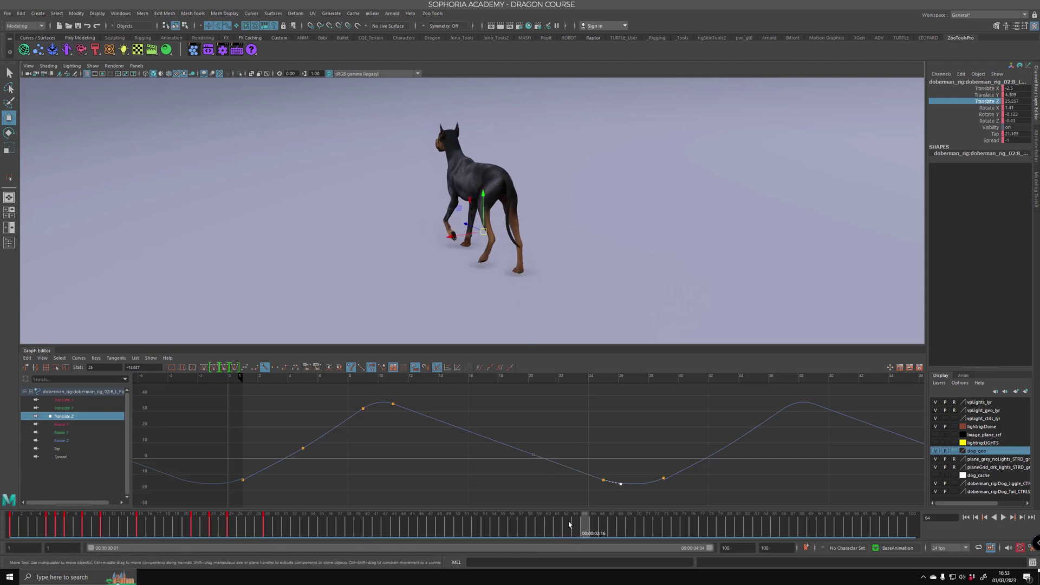
- Stop playback, select the right back foot control, isolate its Translate Z curve and select the key at frame 12
key(alt+v)
key(alt+v)
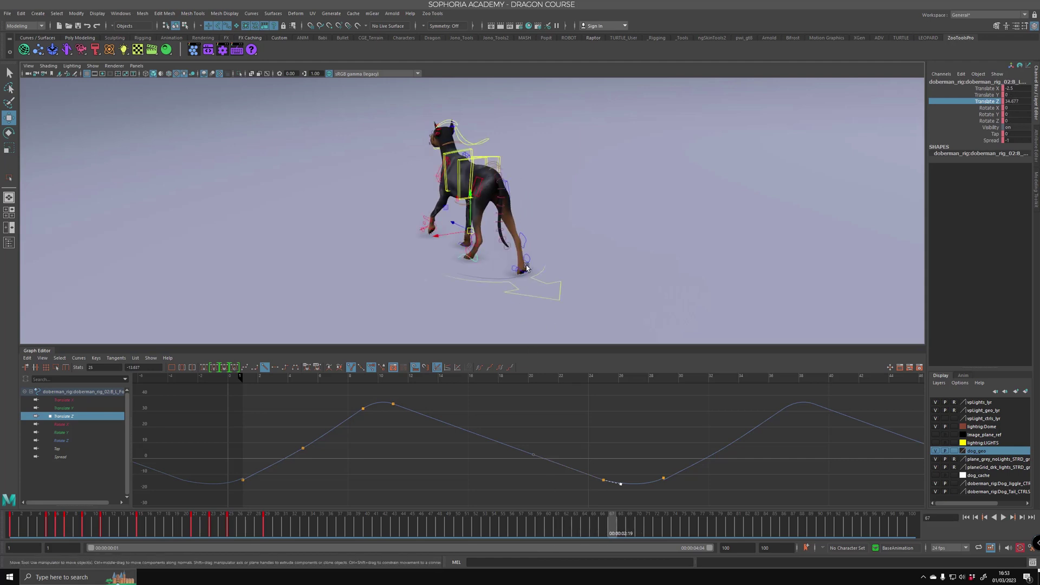
click(516, 267)
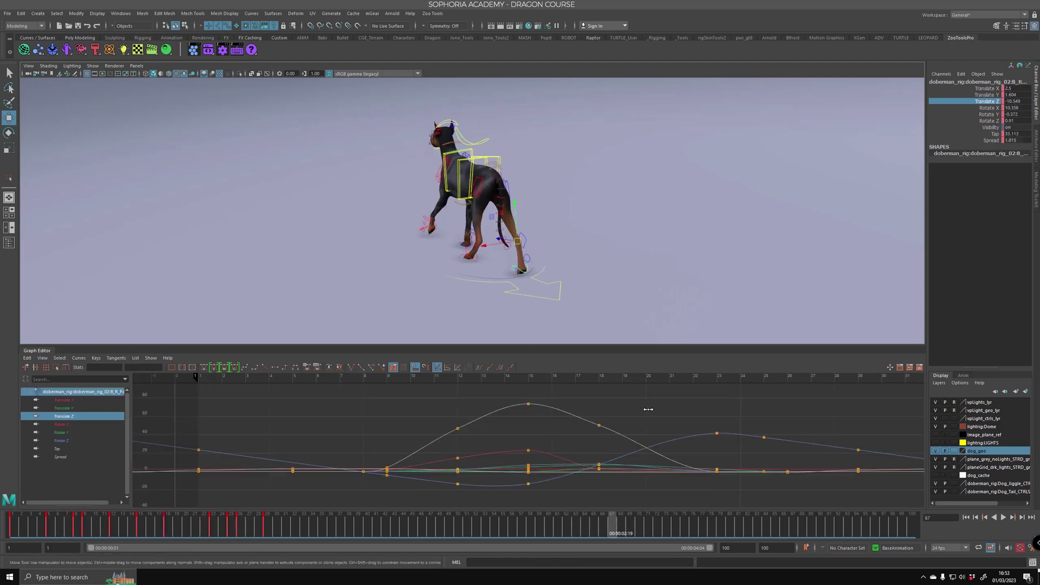
click(80, 417)
alt+shift+right_drag(698, 424, 743, 446)
alt+middle_drag(743, 446, 726, 435)
drag(503, 453, 472, 477)
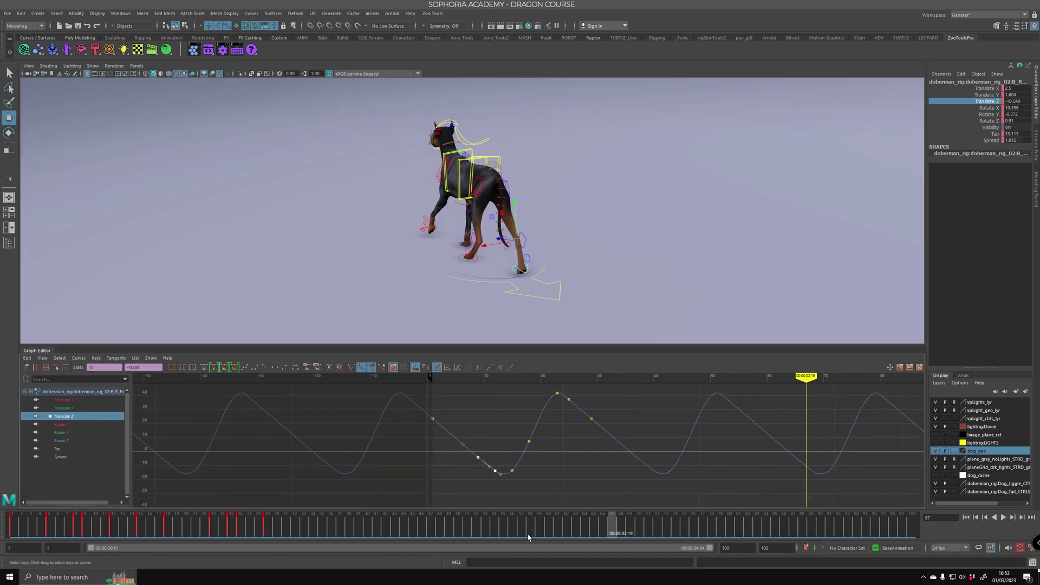
- At frame 12, scale the right back foot's Translate Z keys at frames 12 and 15 to make the curve's dip shallower
drag(574, 521, 88, 521)
alt+middle_drag(677, 319, 547, 230)
alt+right_drag(547, 231, 748, 288)
alt+middle_drag(748, 287, 694, 206)
drag(89, 528, 114, 528)
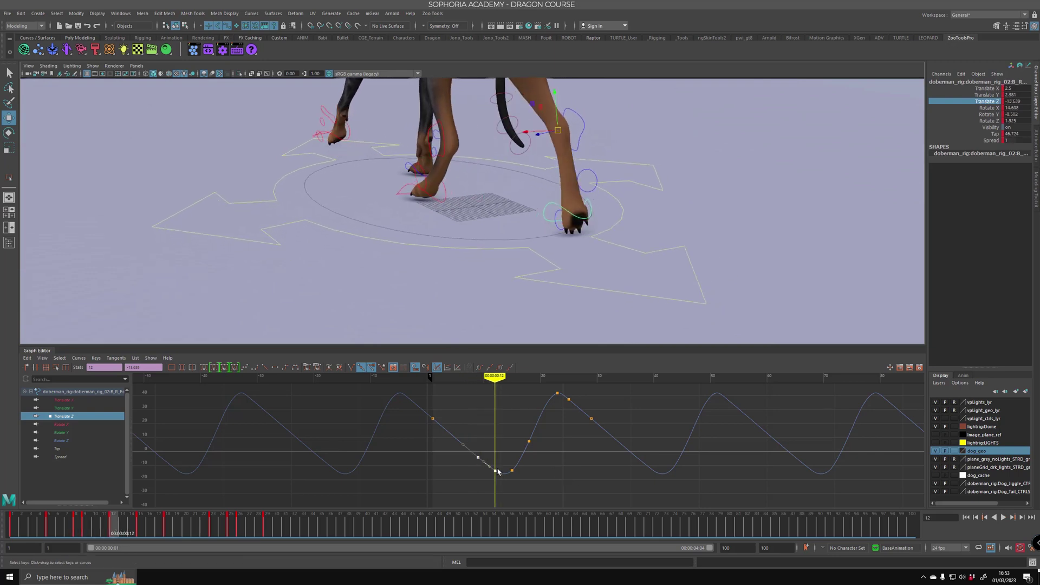
key(f)
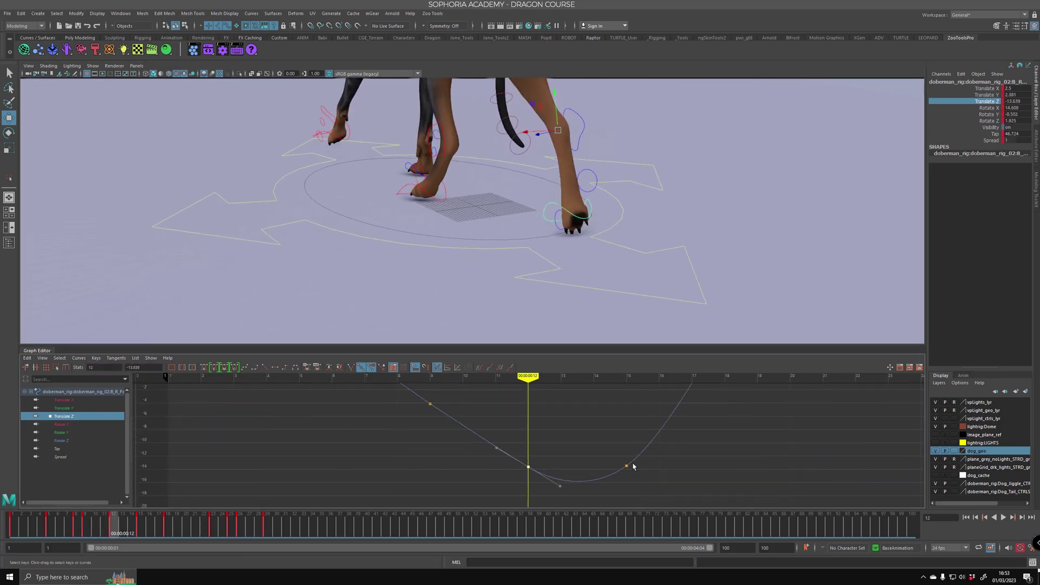
alt+middle_drag(495, 425, 561, 423)
drag(722, 415, 576, 485)
key(r)
middle_drag(632, 415, 629, 407)
- Move the right back foot's Translate Z key from frame 12 to frame 11 and adjust the outgoing tangent of the frame 9 key
click(590, 452)
key(w)
shift+middle_drag(593, 459, 546, 445)
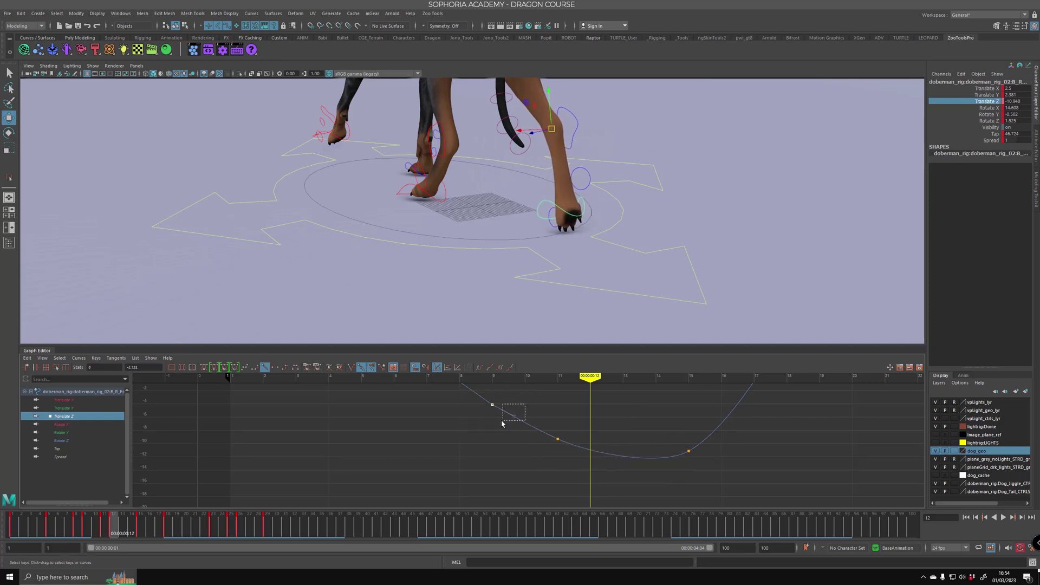
shift+middle_drag(507, 423, 506, 425)
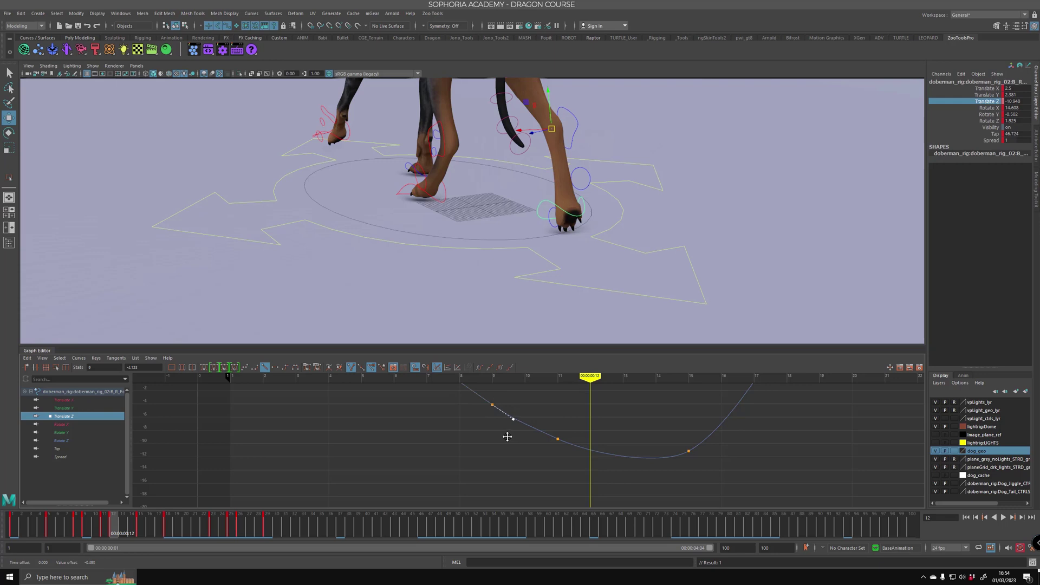
- Raise the right back foot's Translate Z key at frame 15 slightly and scrub the contact frames to check the paw
drag(732, 479, 733, 477)
shift+middle_drag(733, 478, 733, 466)
scroll(729, 467, down, 5)
drag(123, 528, 99, 521)
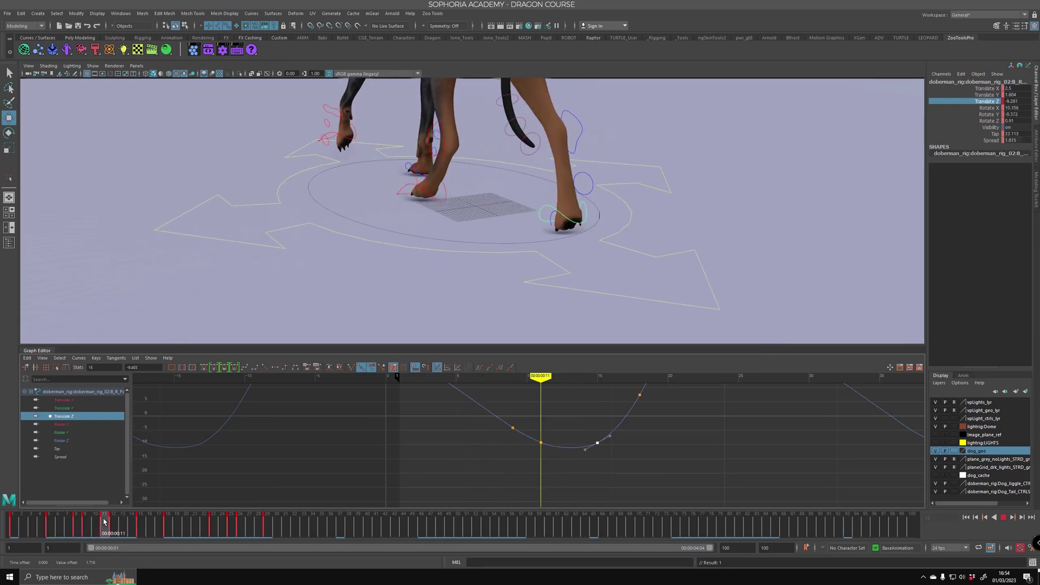
drag(106, 523, 49, 511)
- Play the walk with the whole dog in view, examining the forward travel and paw contacts from behind and from the side
alt+right_drag(632, 255, 563, 197)
key(alt+v)
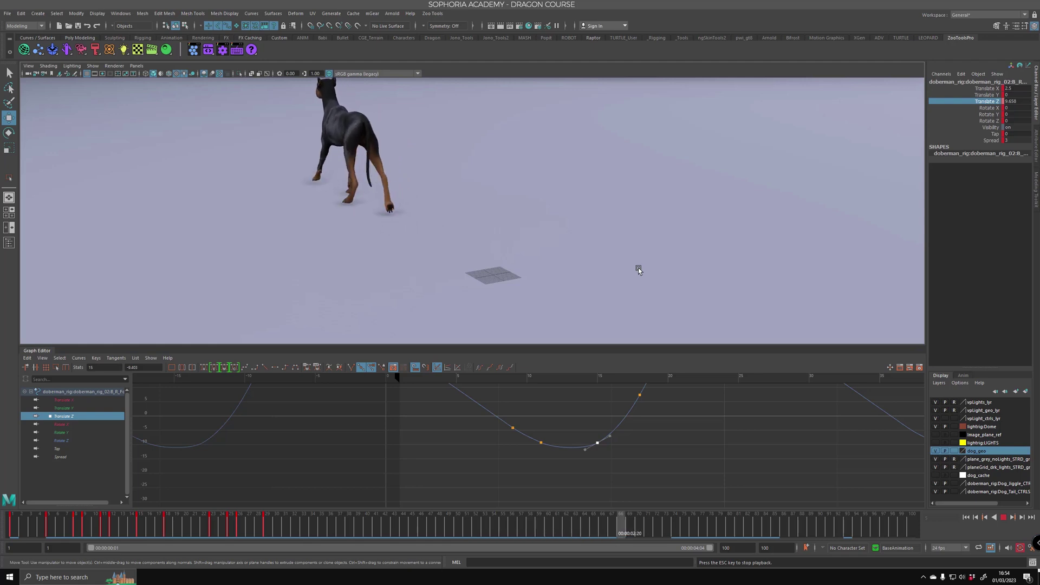
alt+middle_drag(534, 239, 551, 284)
alt+drag(551, 284, 518, 254)
alt+middle_drag(560, 241, 630, 266)
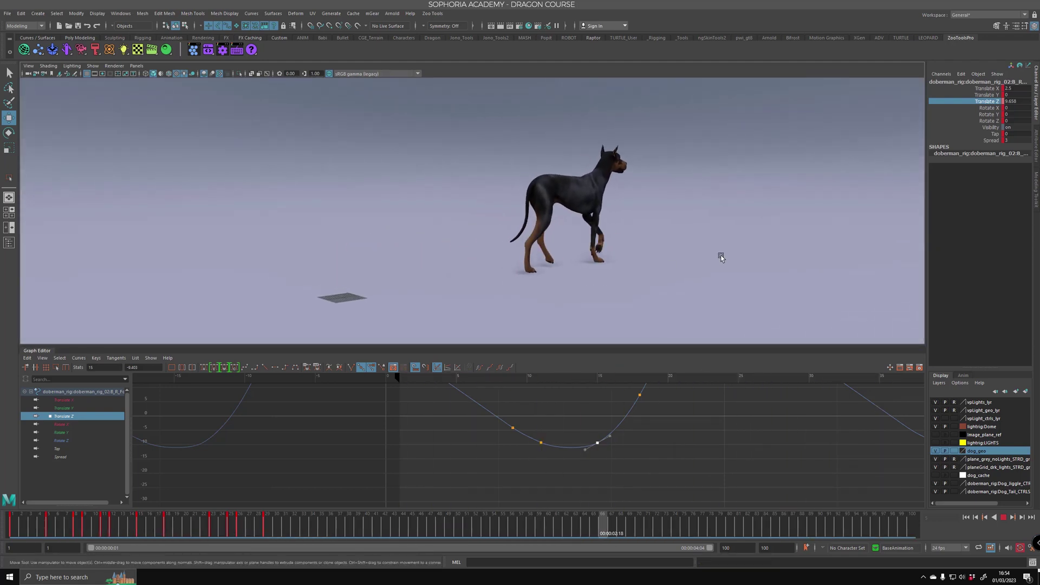
alt+drag(721, 257, 669, 254)
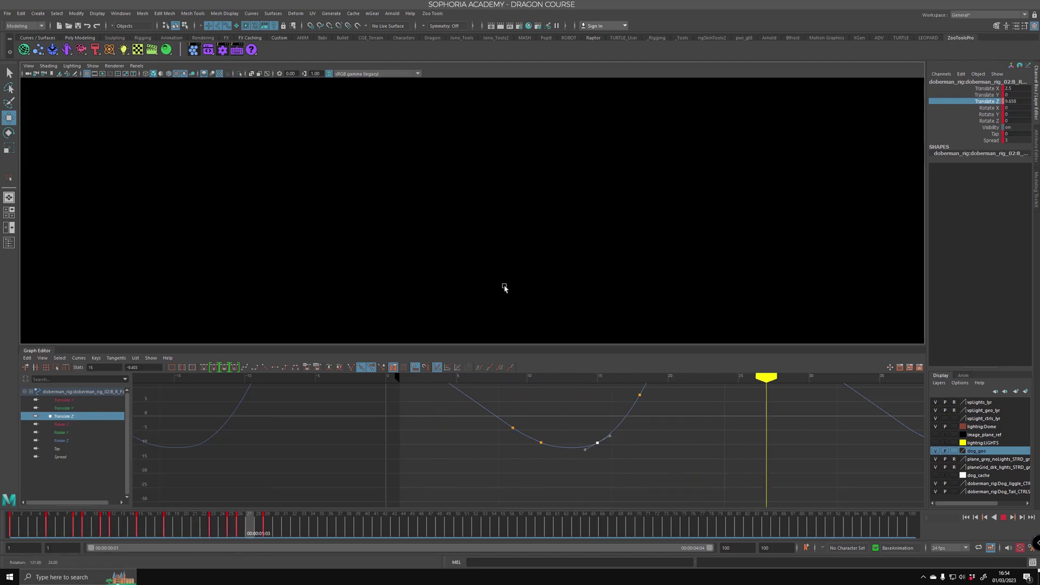
alt+drag(504, 288, 773, 292)
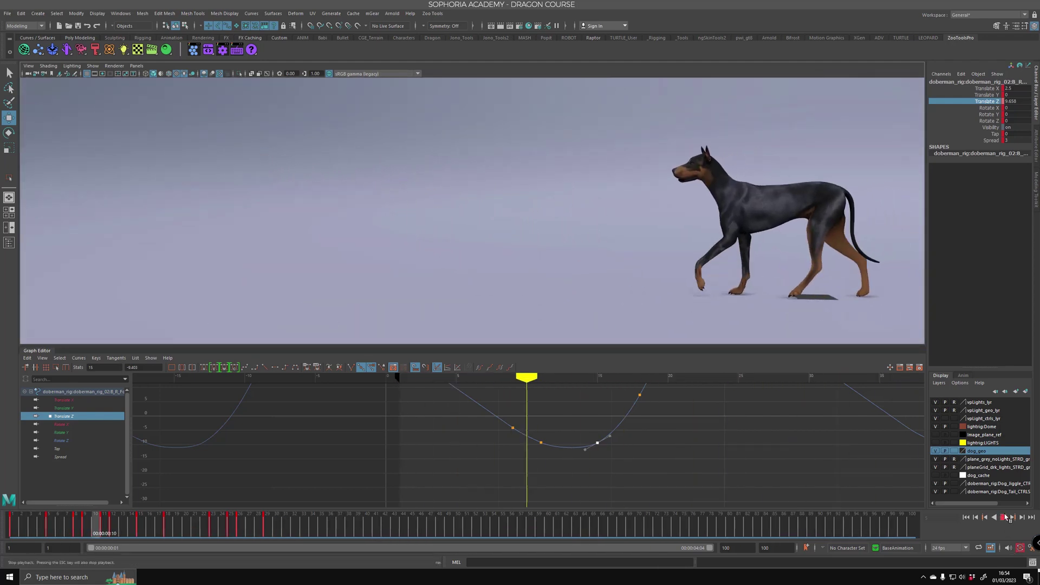
mouse_move(724, 260)
alt+mouse_down()
mouse_move(760, 270)
mouse_move(733, 278)
alt+mouse_up()
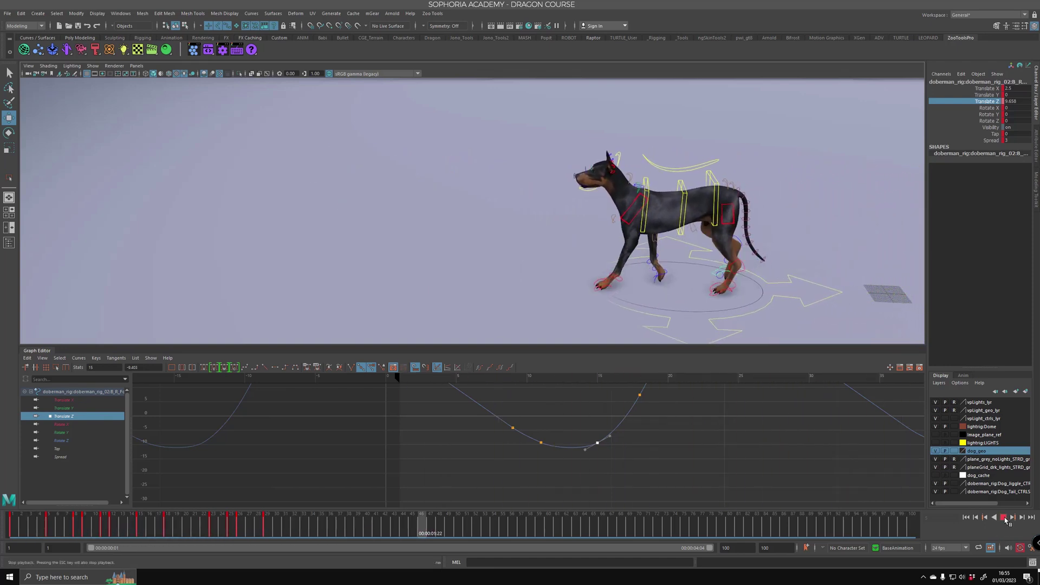
- Orbit closely around the walking dog, examining the legs and paw contacts from the side and front
alt+drag(568, 217, 650, 230)
alt+drag(547, 227, 513, 209)
alt+right_drag(513, 209, 631, 251)
alt+drag(631, 251, 573, 244)
alt+middle_drag(574, 243, 592, 277)
alt+drag(593, 276, 557, 282)
alt+right_drag(557, 282, 625, 314)
alt+drag(624, 314, 680, 281)
mouse_move(626, 269)
alt+right_down()
mouse_move(624, 283)
mouse_move(638, 279)
alt+right_up()
mouse_move(637, 279)
alt+mouse_down()
mouse_move(624, 283)
mouse_move(642, 287)
alt+mouse_up()
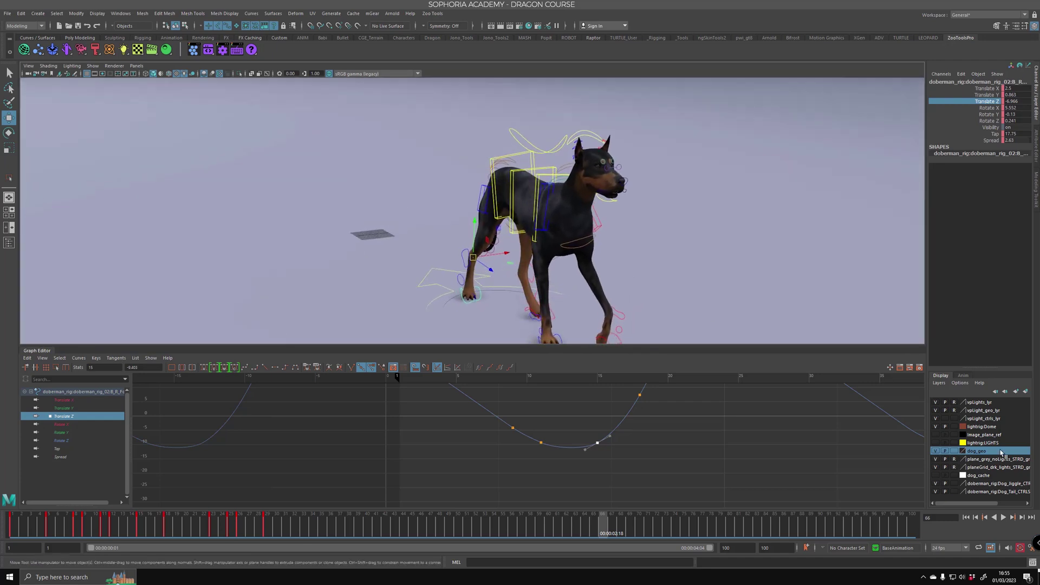
- Hide the lighting:Dome layer and scrub the walk from a side view
click(935, 426)
alt+drag(642, 234, 438, 236)
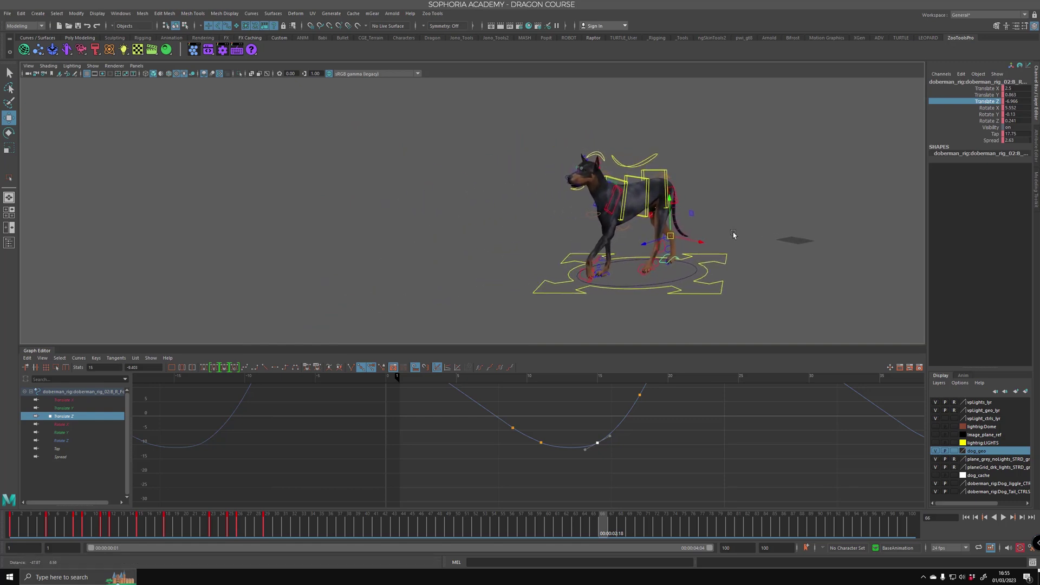
drag(277, 520, 254, 520)
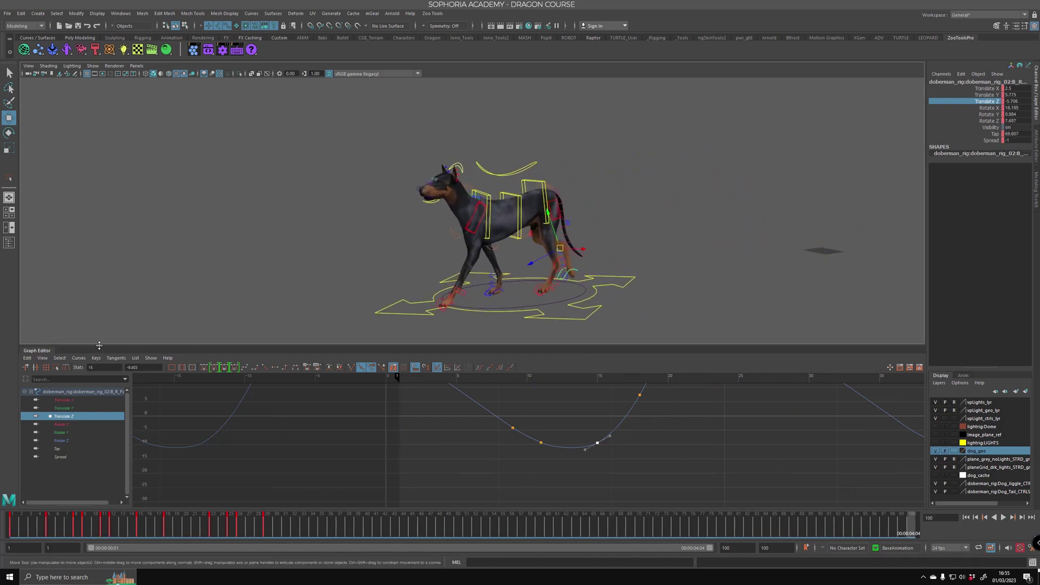
- Enlarge the perspective view by shrinking the Graph Editor, recentre the dog and play the walk again
drag(103, 390, 103, 391)
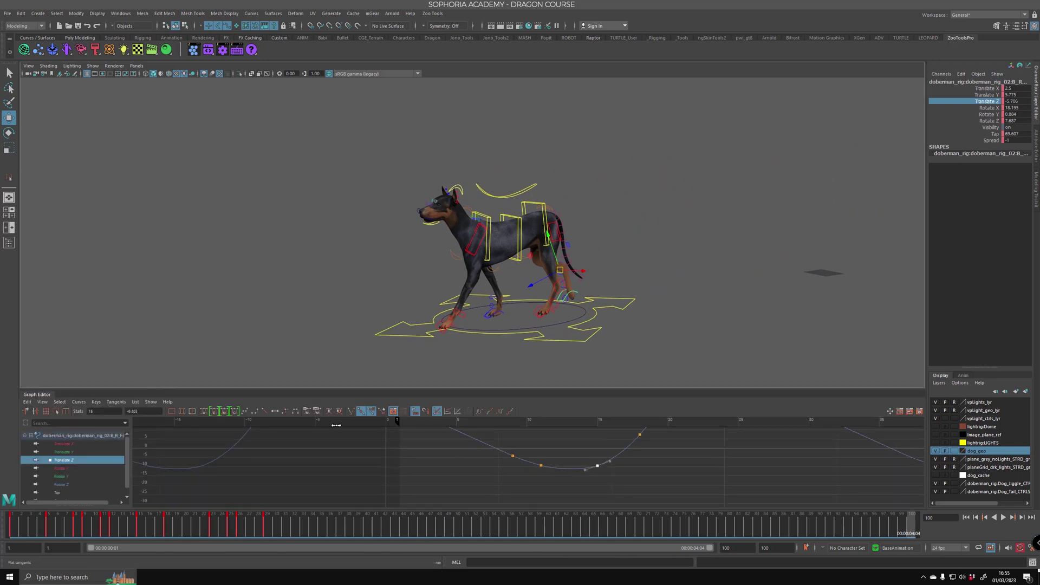
alt+middle_drag(652, 259, 705, 229)
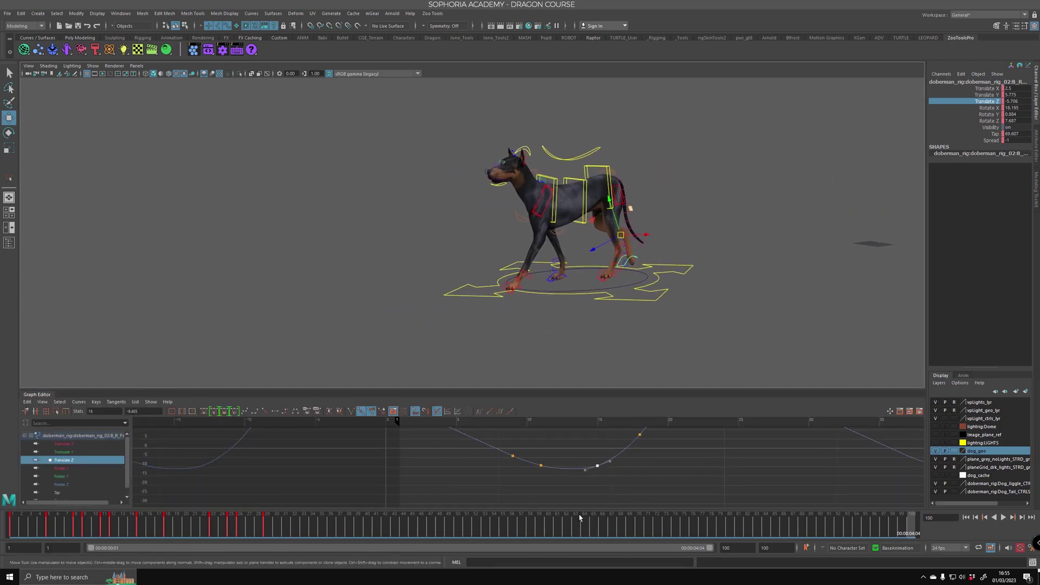
mouse_move(568, 521)
mouse_down()
mouse_move(161, 523)
mouse_move(548, 524)
mouse_up()
key(alt+v)
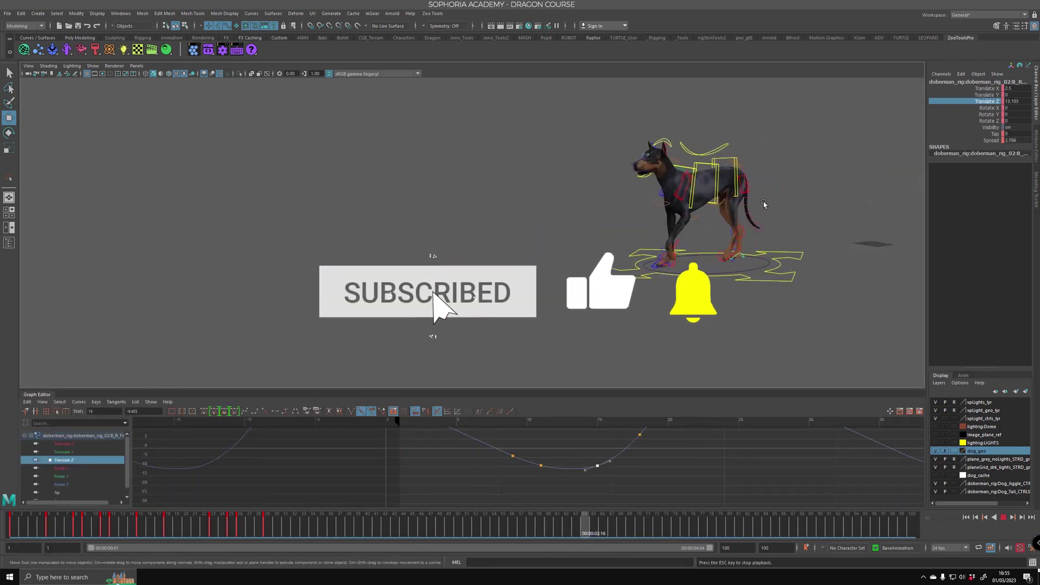